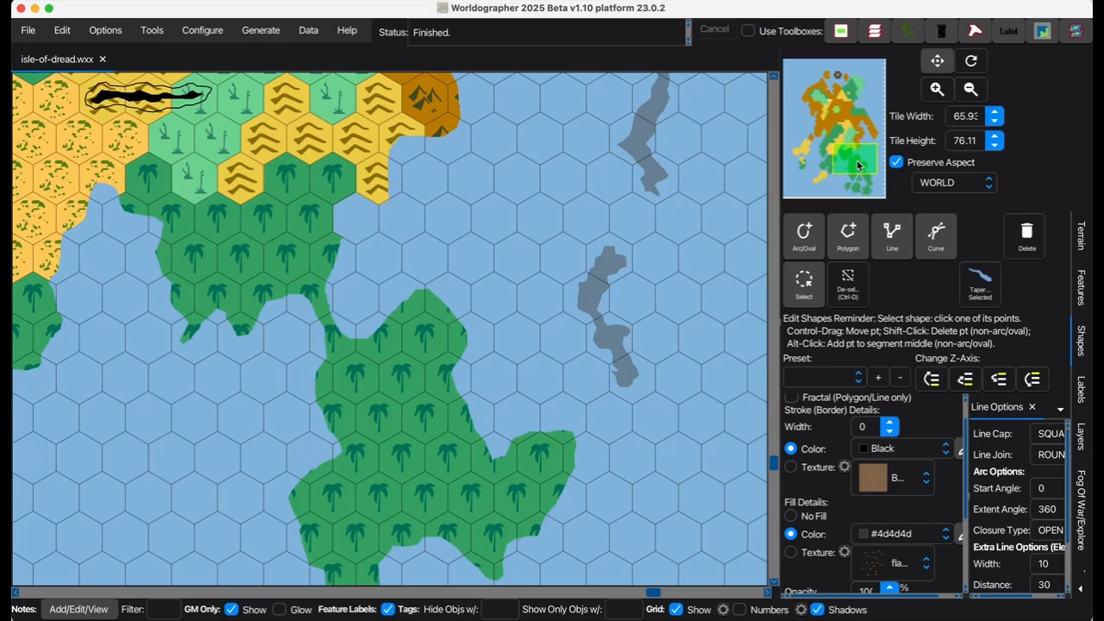
pyautogui.moveTo(856, 162); pyautogui.dragTo(847, 113)
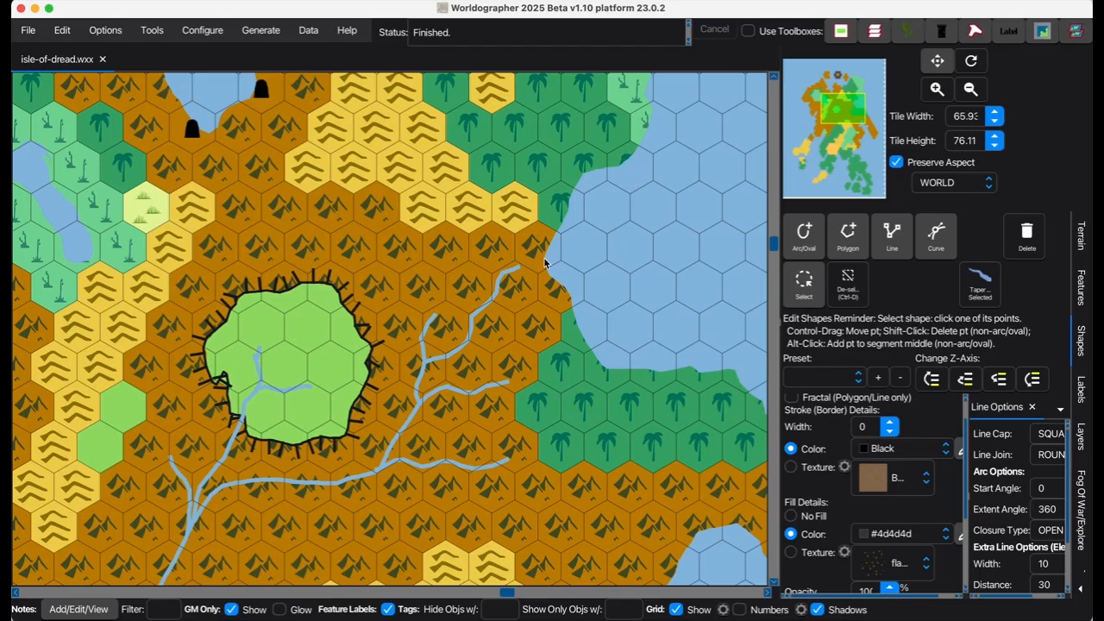
pyautogui.moveTo(841, 120); pyautogui.dragTo(859, 162)
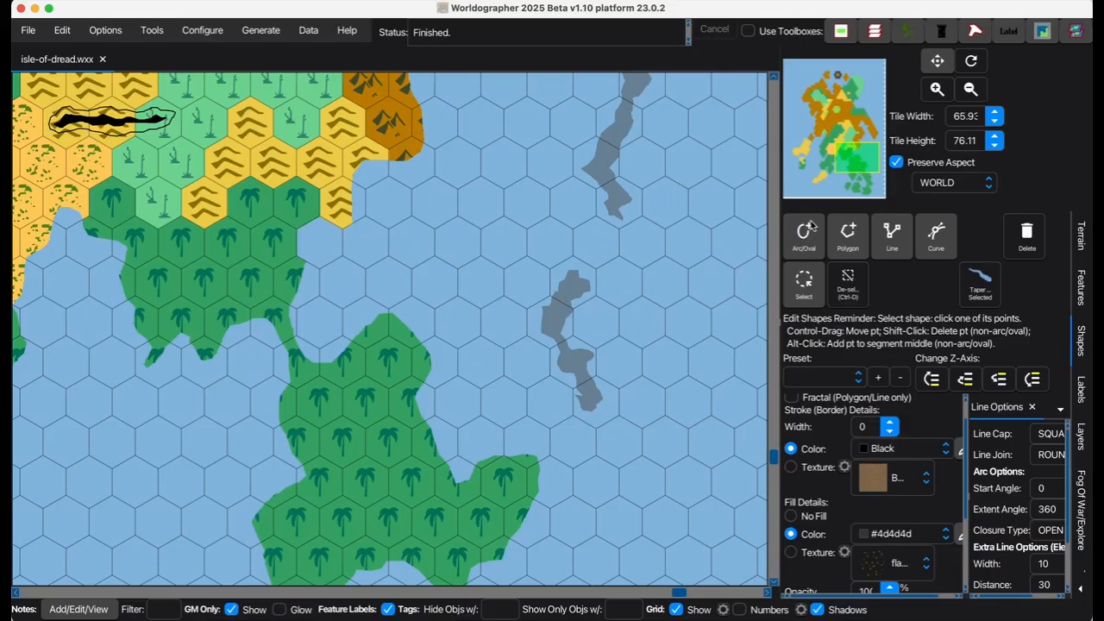
pyautogui.moveTo(855, 168)
pyautogui.mouseDown()
pyautogui.moveTo(837, 162)
pyautogui.moveTo(835, 173)
pyautogui.moveTo(852, 164)
pyautogui.mouseUp()
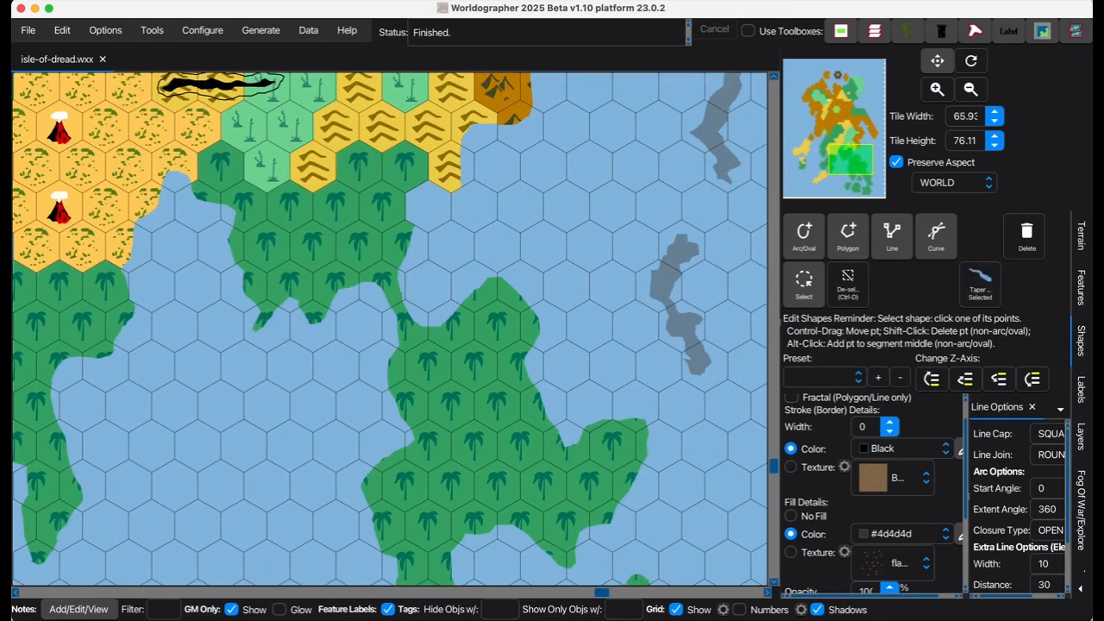
# Set the trace underlay's opacity to 50% to reveal the source map.
pyautogui.scroll(-2, 1082, 431)
pyautogui.click(1081, 511)
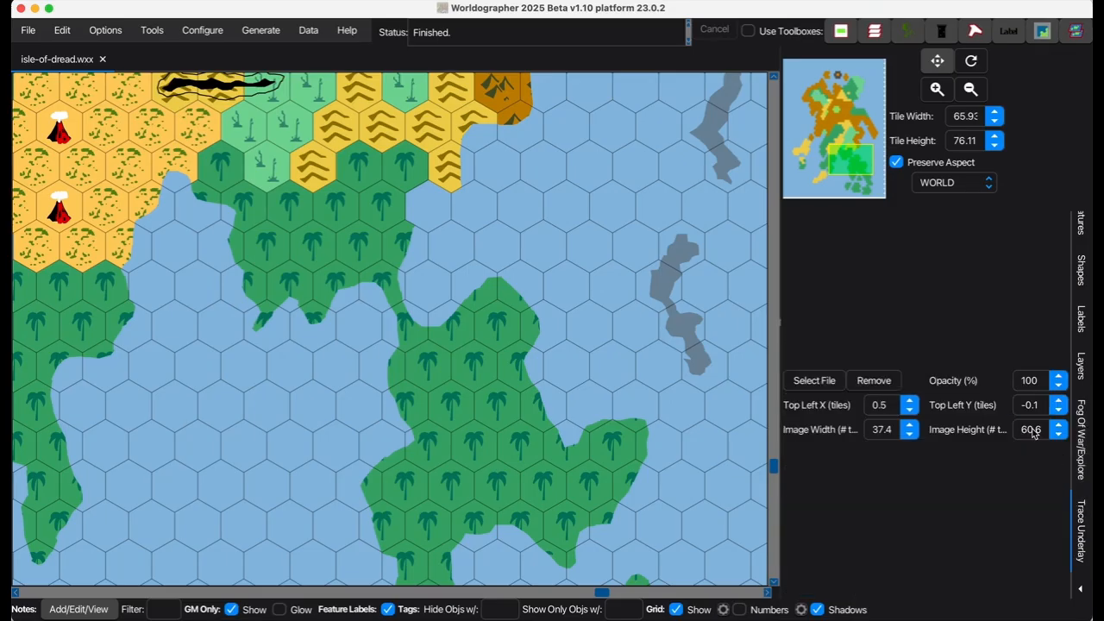
pyautogui.click(1034, 381)
pyautogui.press('BackSpace')
pyautogui.press('BackSpace')
pyautogui.write('5')
pyautogui.press('Return')
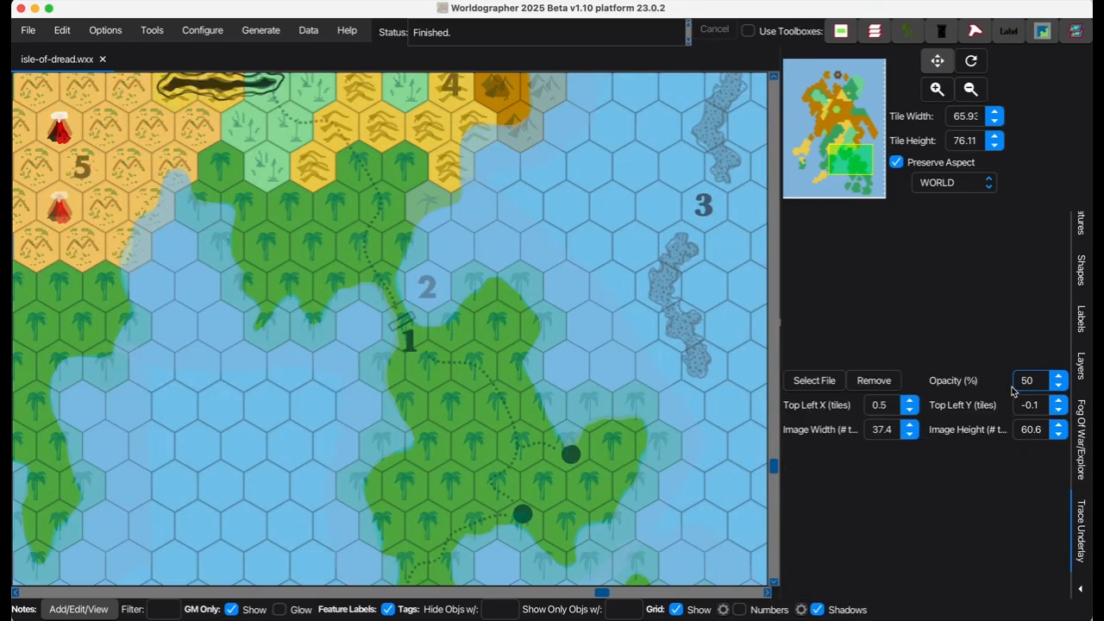
# Check the source map's legend, filter the Classic features by "villa" and choose the village icon with two houses.
pyautogui.moveTo(851, 164); pyautogui.dragTo(804, 107)
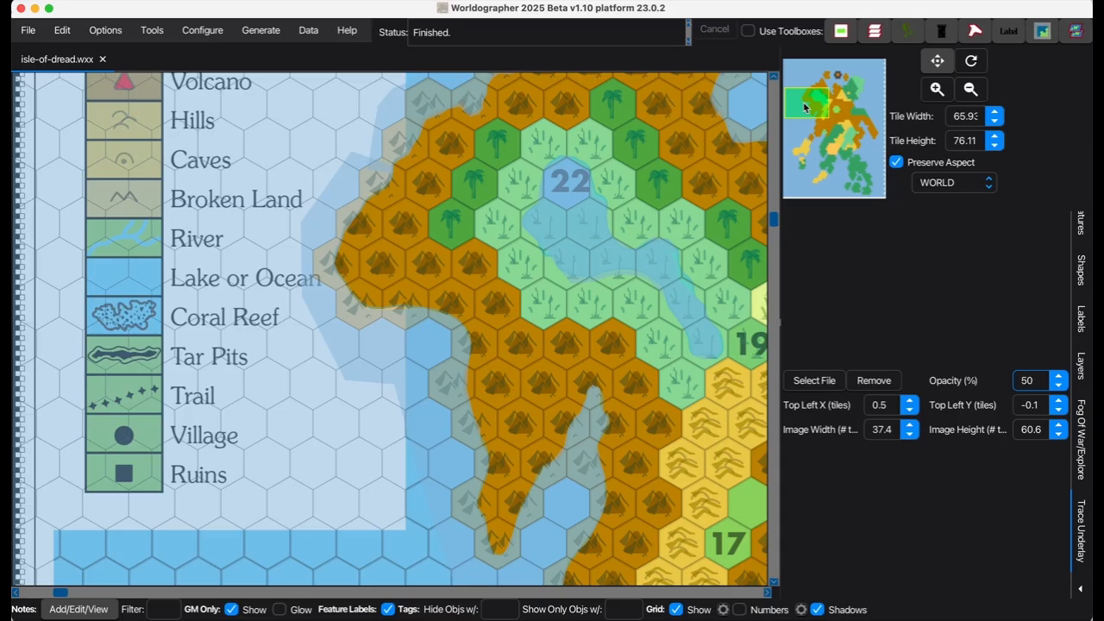
pyautogui.moveTo(814, 104)
pyautogui.mouseDown()
pyautogui.moveTo(835, 89)
pyautogui.moveTo(812, 99)
pyautogui.moveTo(865, 140)
pyautogui.moveTo(860, 185)
pyautogui.moveTo(807, 134)
pyautogui.moveTo(808, 111)
pyautogui.mouseUp()
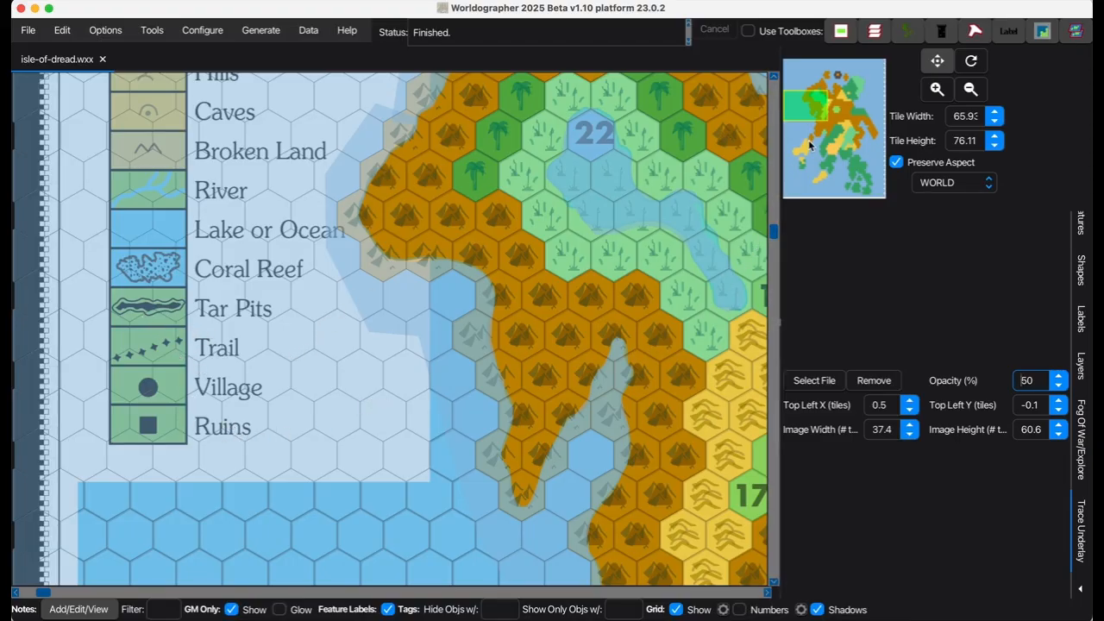
pyautogui.moveTo(819, 118); pyautogui.dragTo(850, 170)
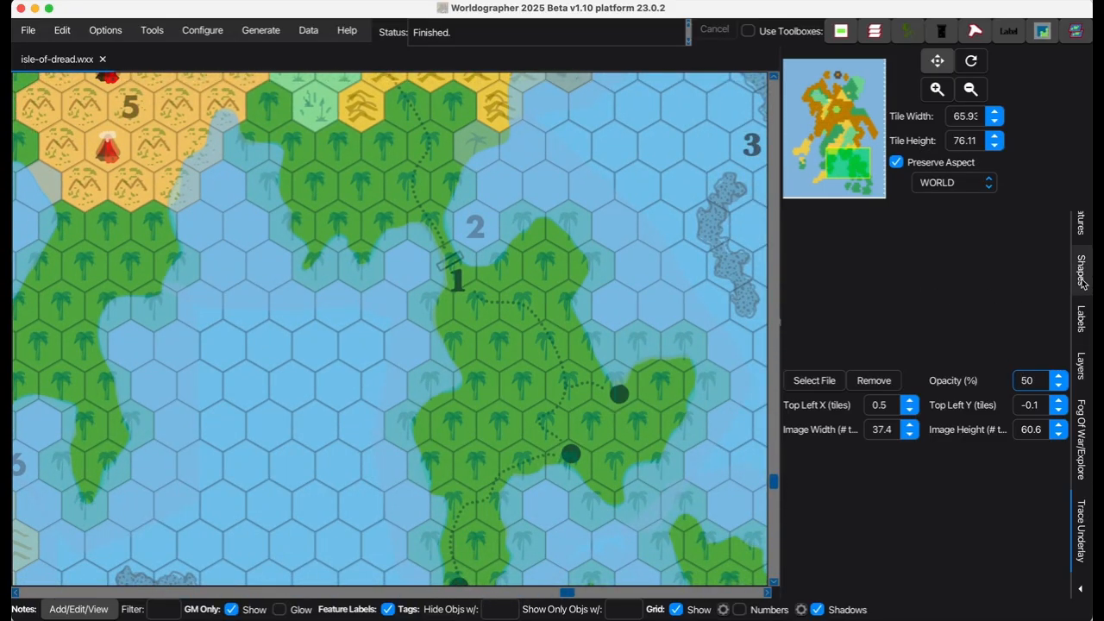
pyautogui.click(1081, 226)
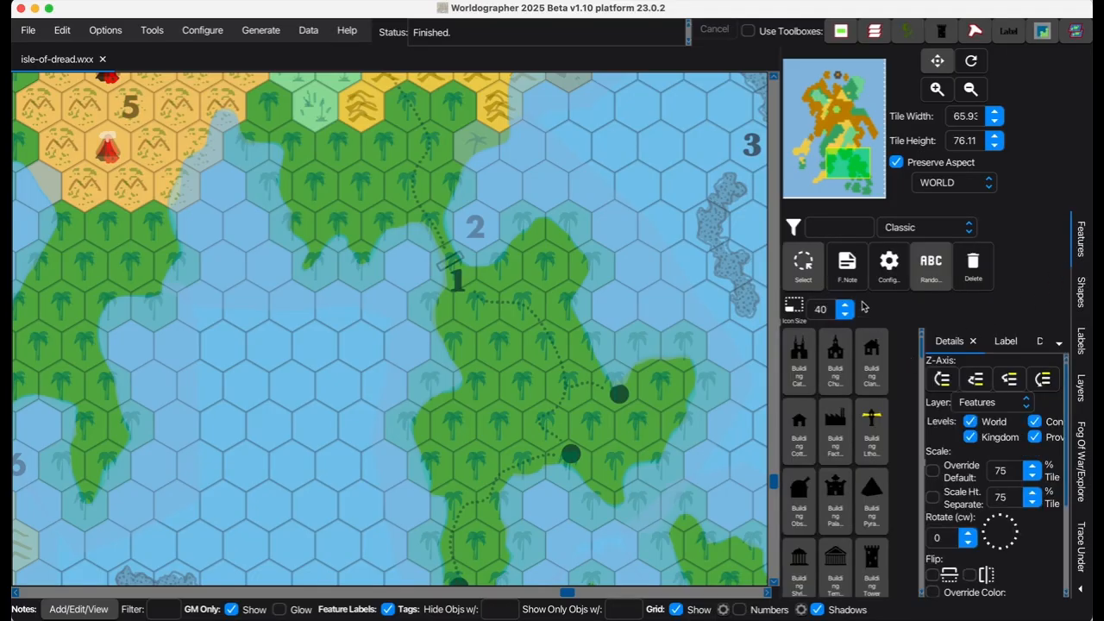
pyautogui.click(844, 231)
pyautogui.write('villa')
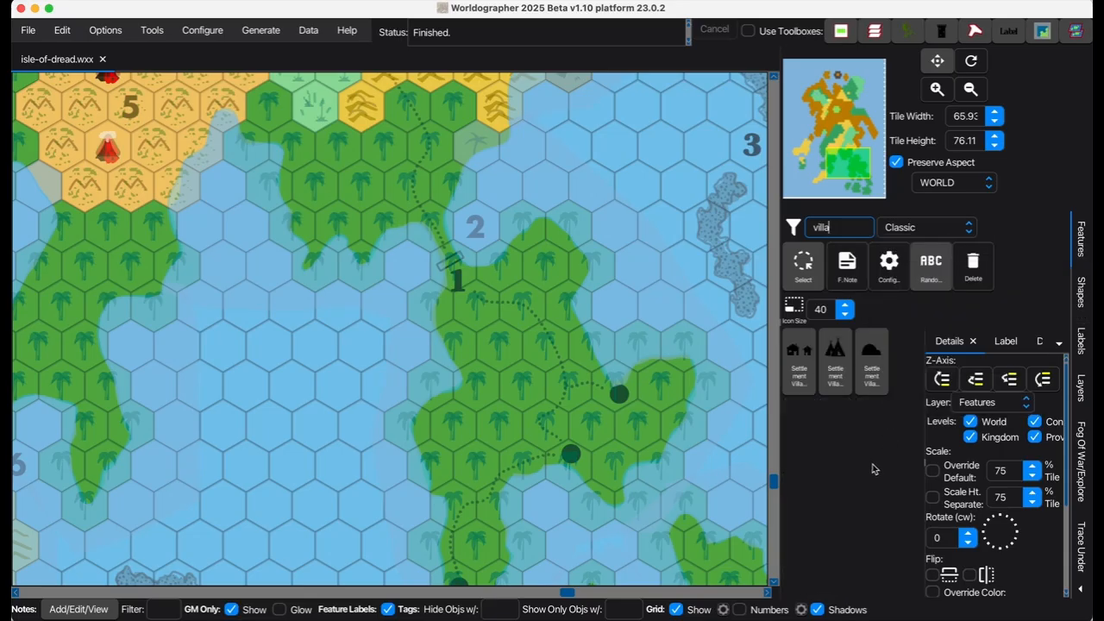
pyautogui.click(795, 359)
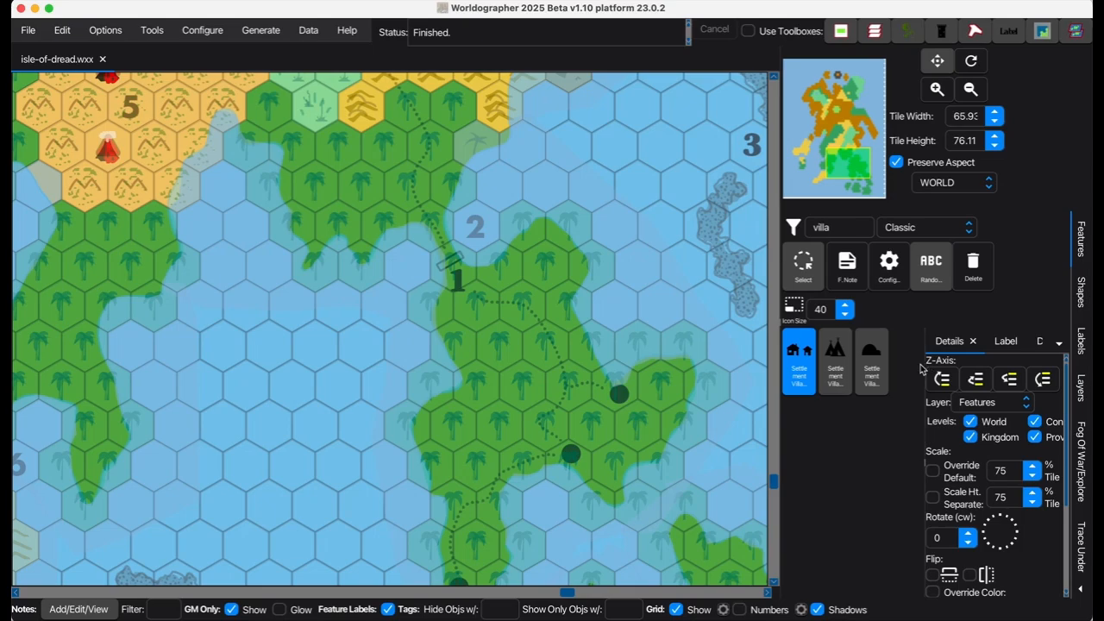
# Turn on Place Freely for the village feature and place a village at location 1 on the southeastern peninsula.
pyautogui.scroll(-2, 980, 461)
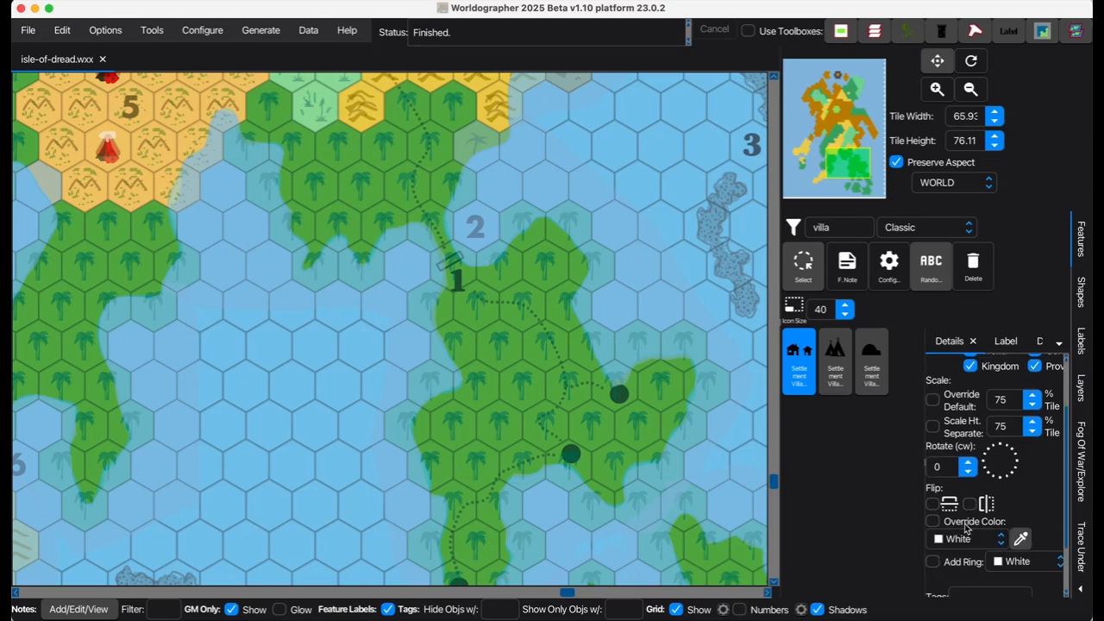
pyautogui.scroll(-2, 966, 528)
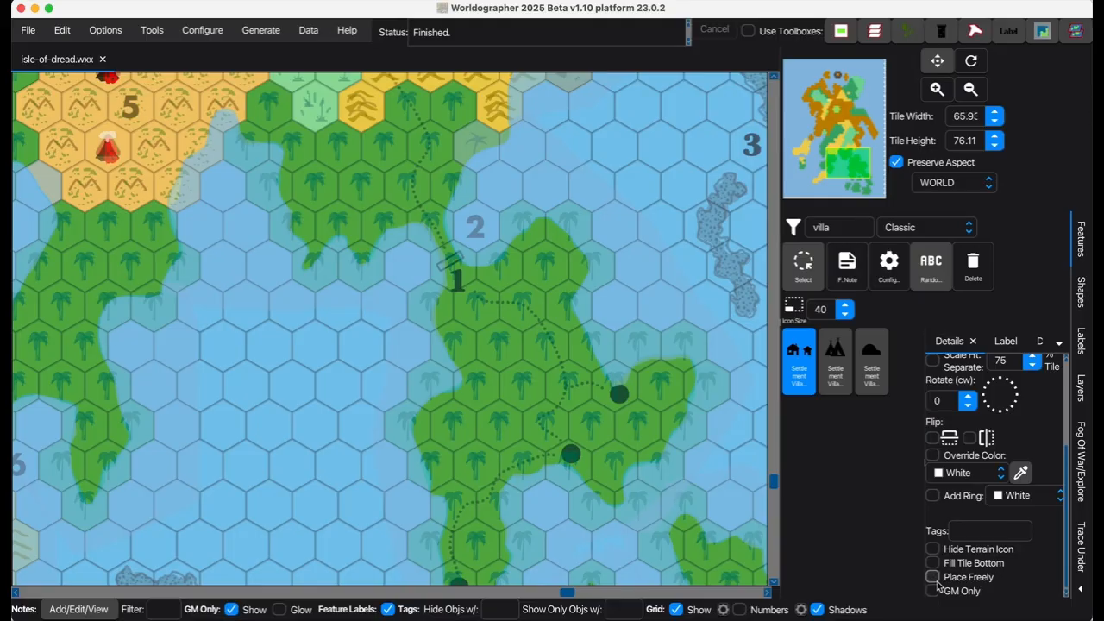
pyautogui.click(932, 577)
pyautogui.click(457, 278)
# Place villages over the village dots on the central plateau near location 15, the southeastern island and the southeastern peninsula.
pyautogui.moveTo(860, 163); pyautogui.dragTo(841, 120)
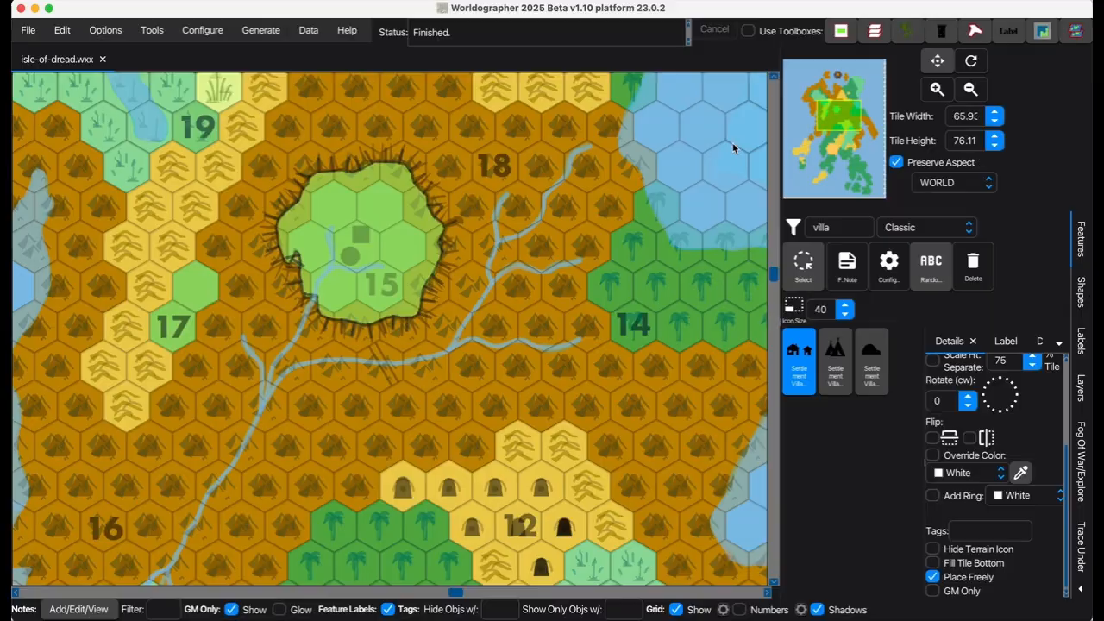
pyautogui.click(353, 255)
pyautogui.moveTo(836, 118); pyautogui.dragTo(855, 179)
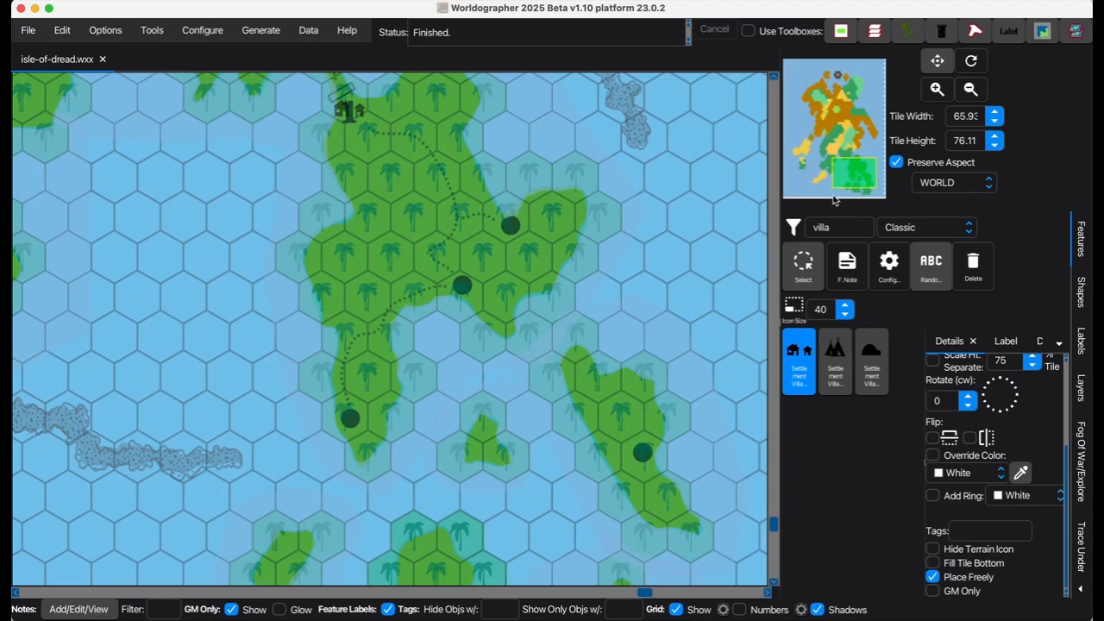
pyautogui.click(642, 449)
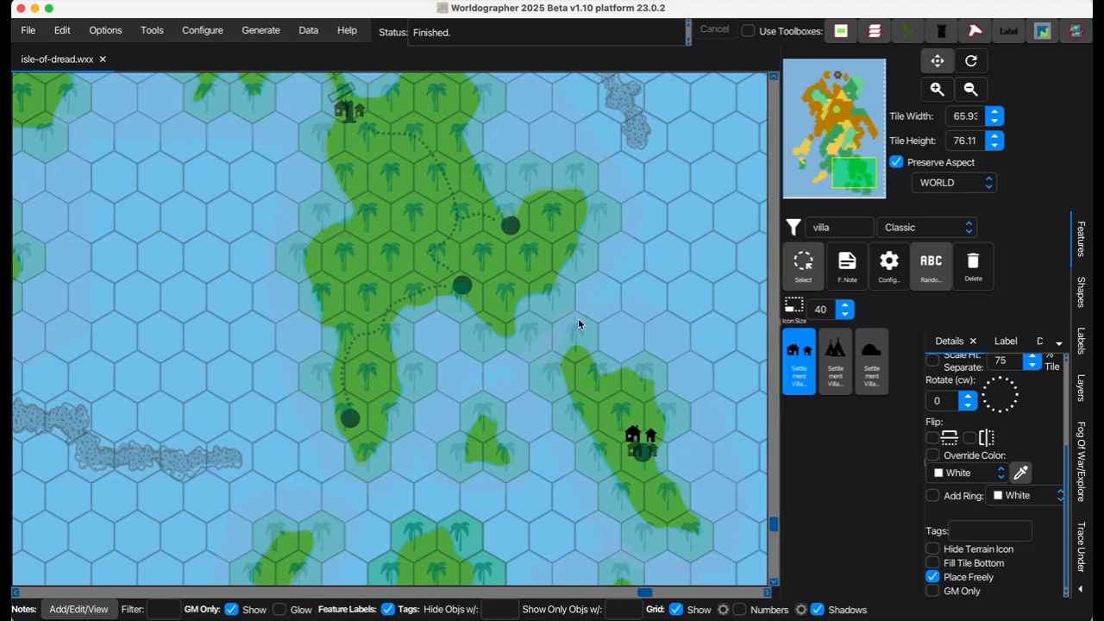
pyautogui.click(507, 229)
pyautogui.click(458, 284)
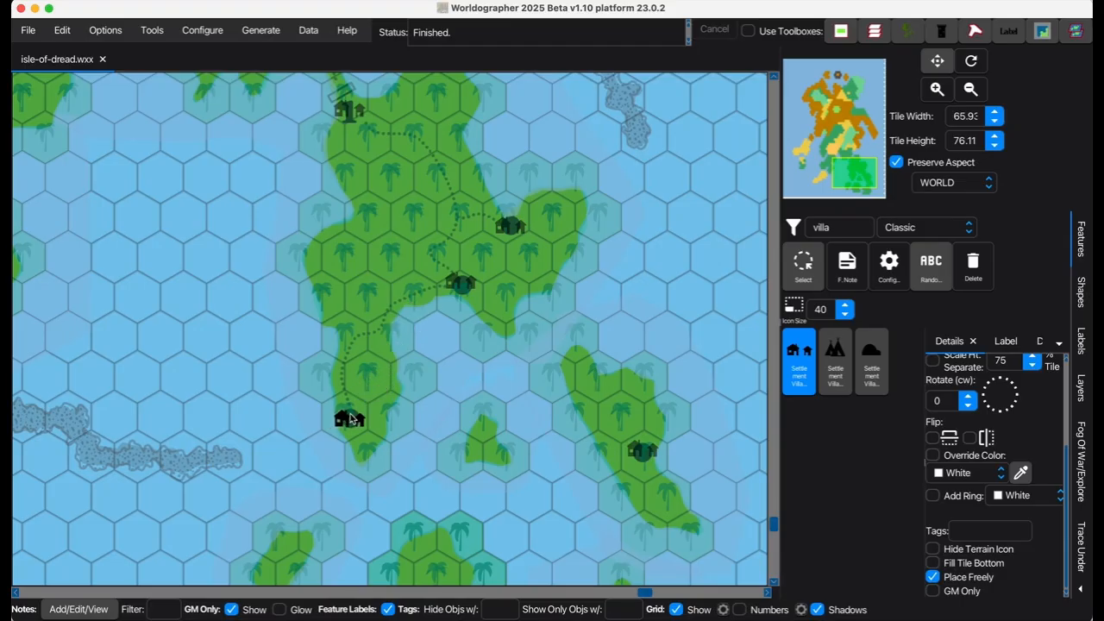
pyautogui.click(349, 418)
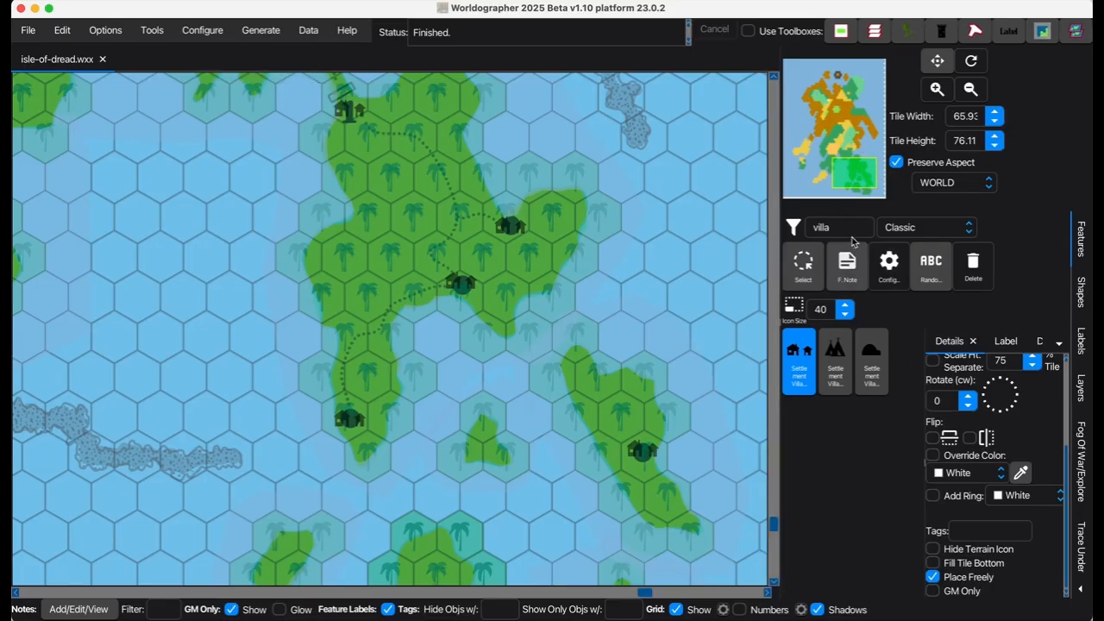
# Filter the features by "bridge" and place a bridge symbol just north of the village at location 1.
pyautogui.click(818, 227)
pyautogui.press('super+a')
pyautogui.write('d')
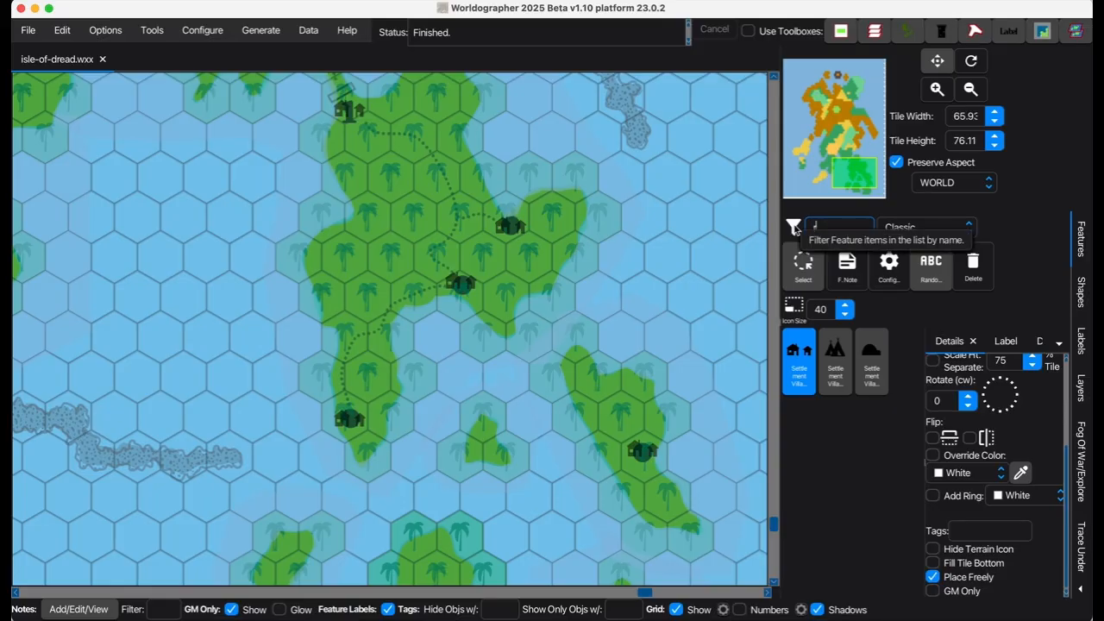
pyautogui.write('ridge')
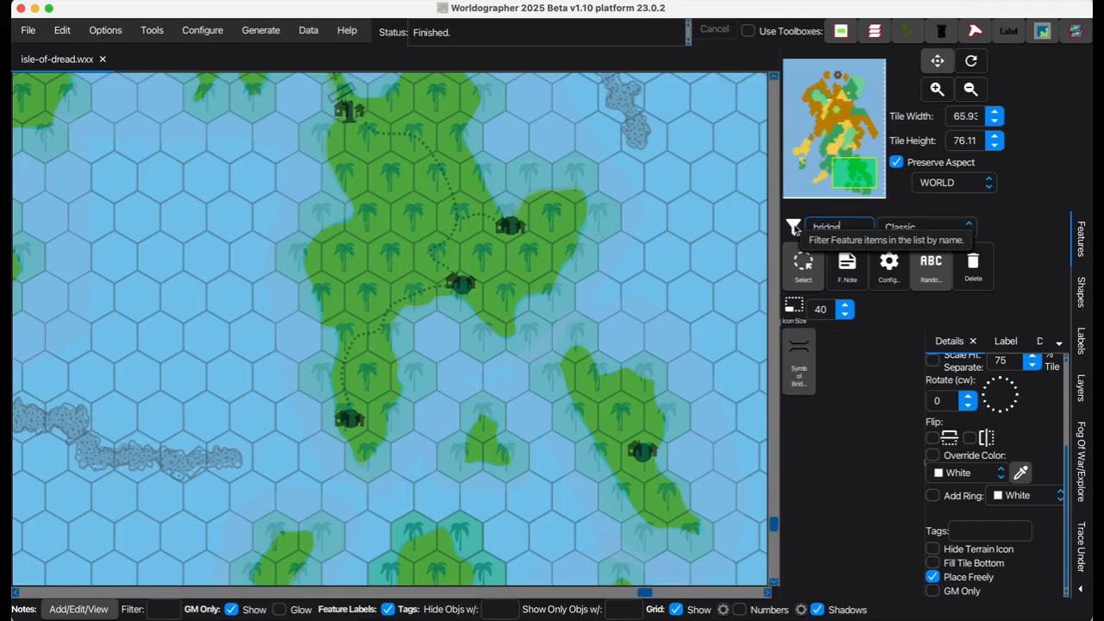
pyautogui.click(799, 353)
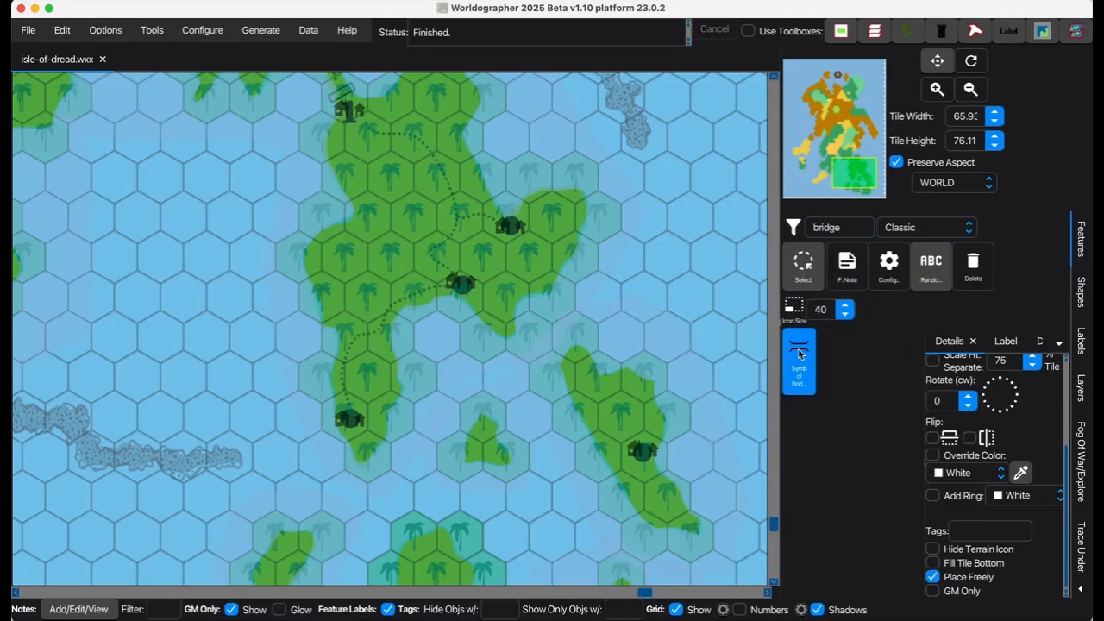
pyautogui.click(345, 95)
# Move the village at location 1 slightly south, away from the overlapping bridge symbol.
pyautogui.click(810, 274)
pyautogui.click(343, 93)
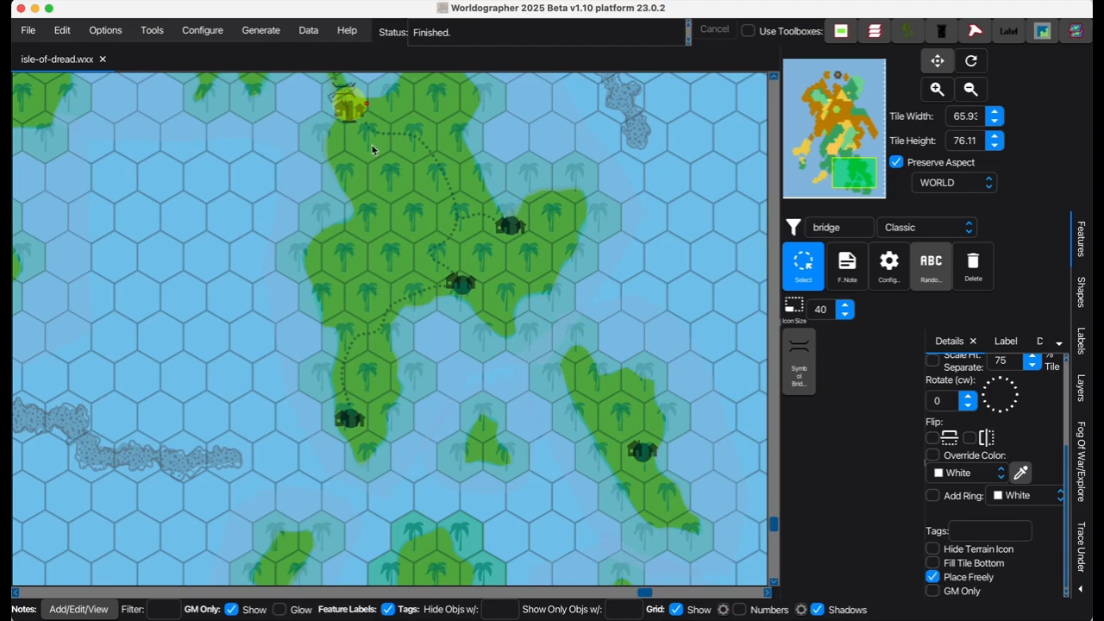
pyautogui.click(352, 115)
pyautogui.moveTo(349, 109); pyautogui.dragTo(347, 134)
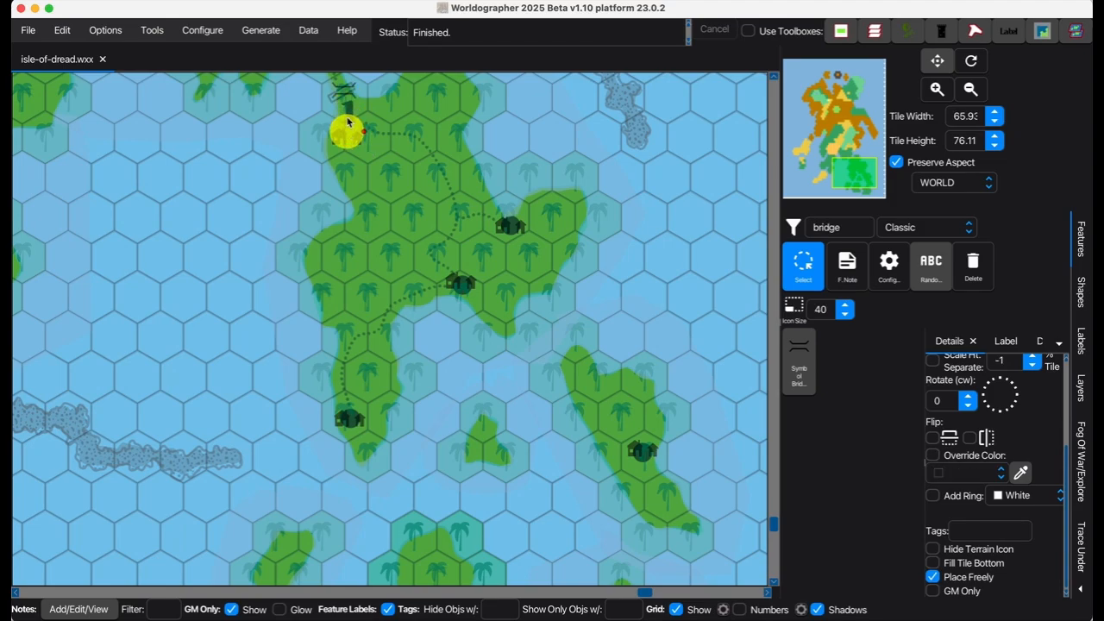
# Rotate the bridge symbol at location 1 to 150 degrees and move the village back to its place beside it.
pyautogui.click(343, 95)
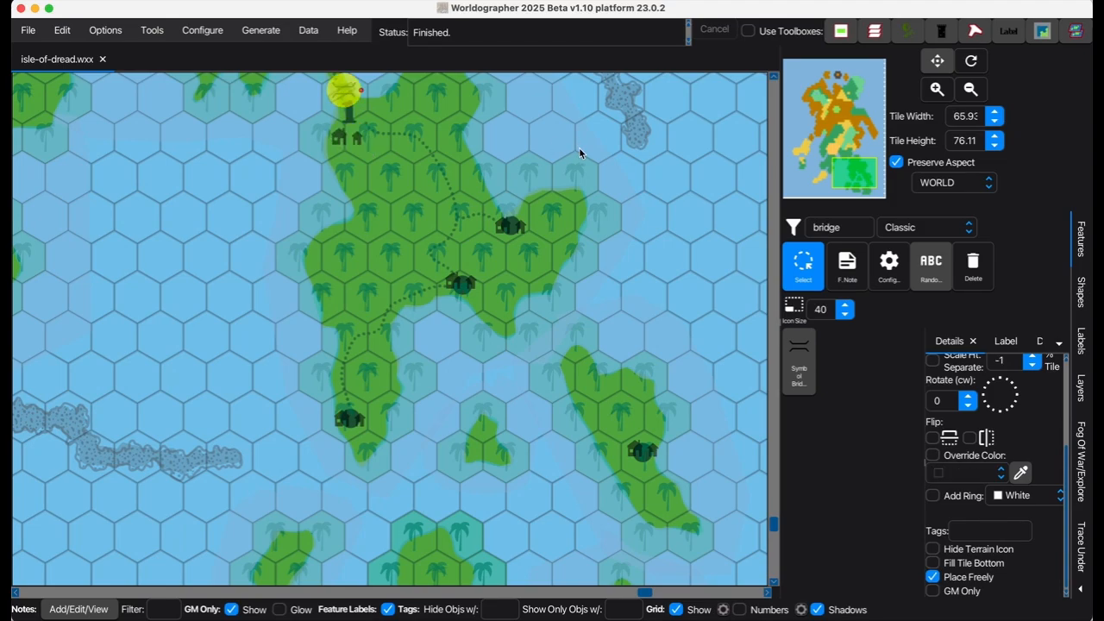
pyautogui.click(1010, 385)
pyautogui.click(1016, 408)
pyautogui.click(1013, 411)
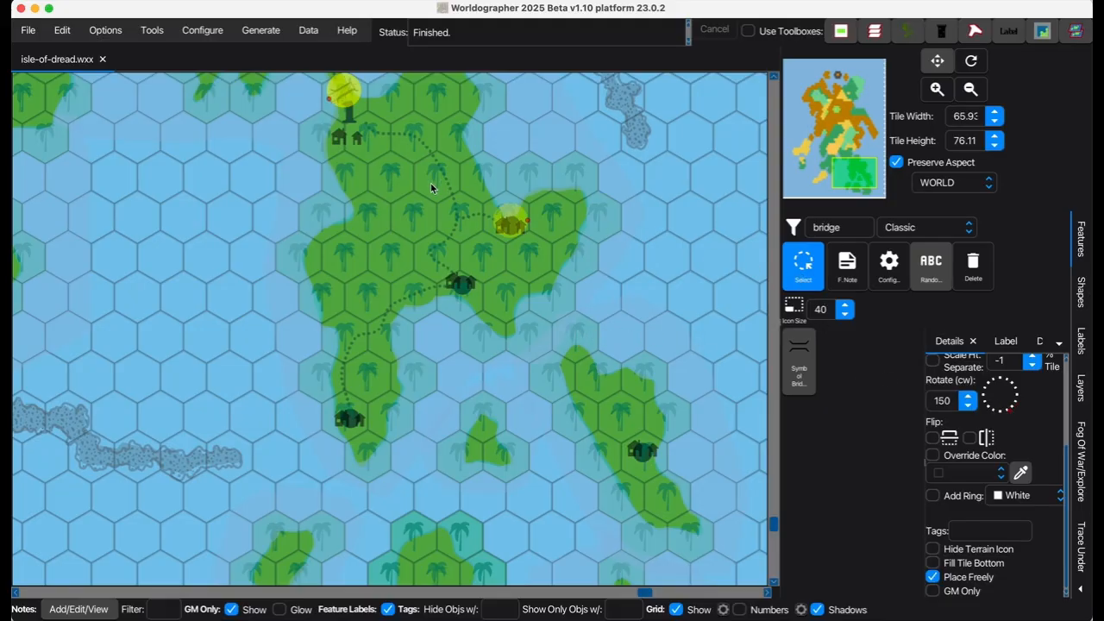
pyautogui.moveTo(344, 144); pyautogui.dragTo(353, 107)
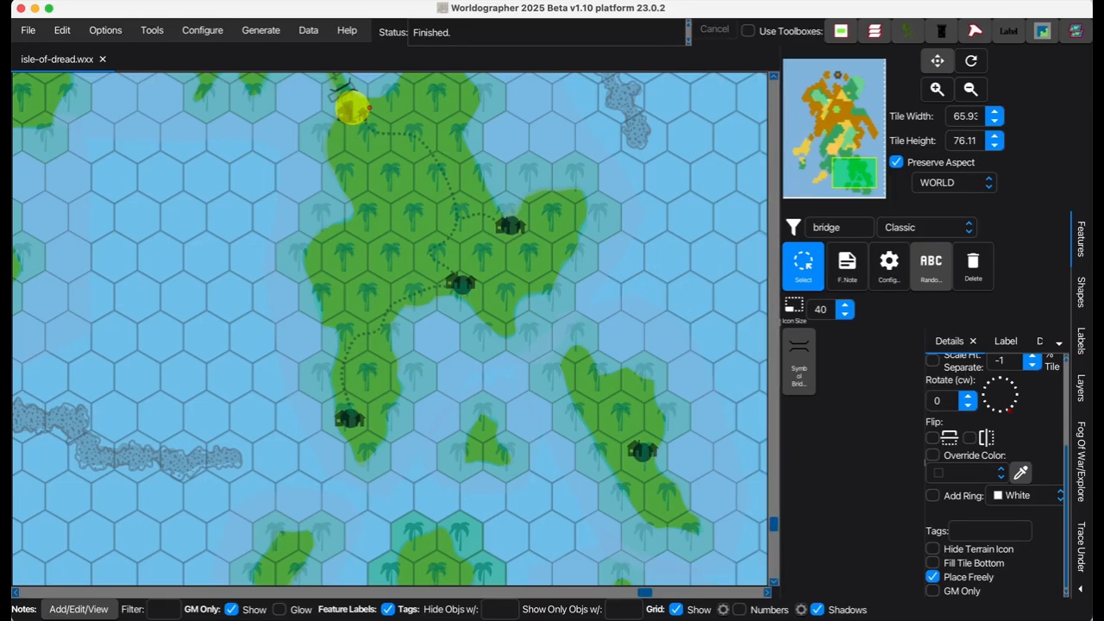
# Load the Trail preset for drawing shapes and review its stroke, fill and layer settings.
pyautogui.click(1081, 297)
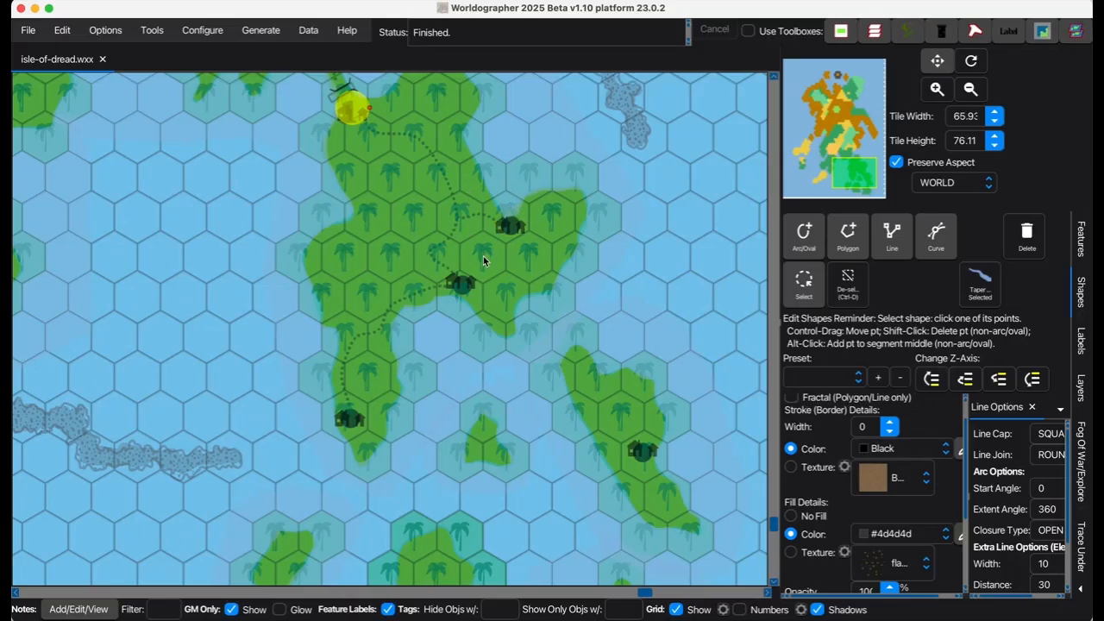
pyautogui.click(822, 379)
pyautogui.click(816, 399)
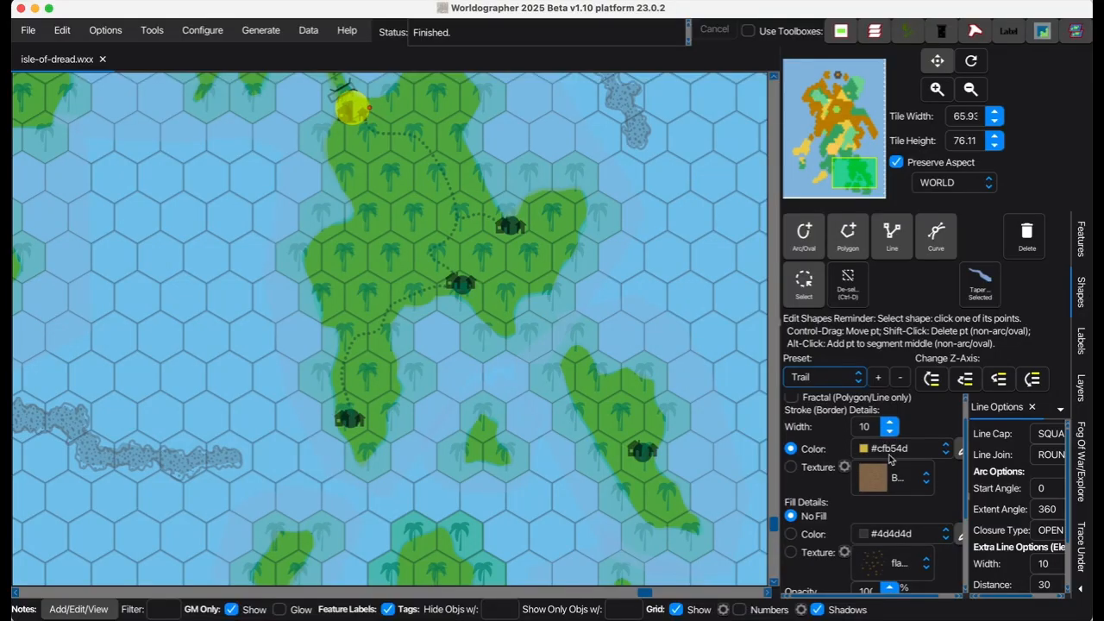
pyautogui.scroll(-1, 948, 493)
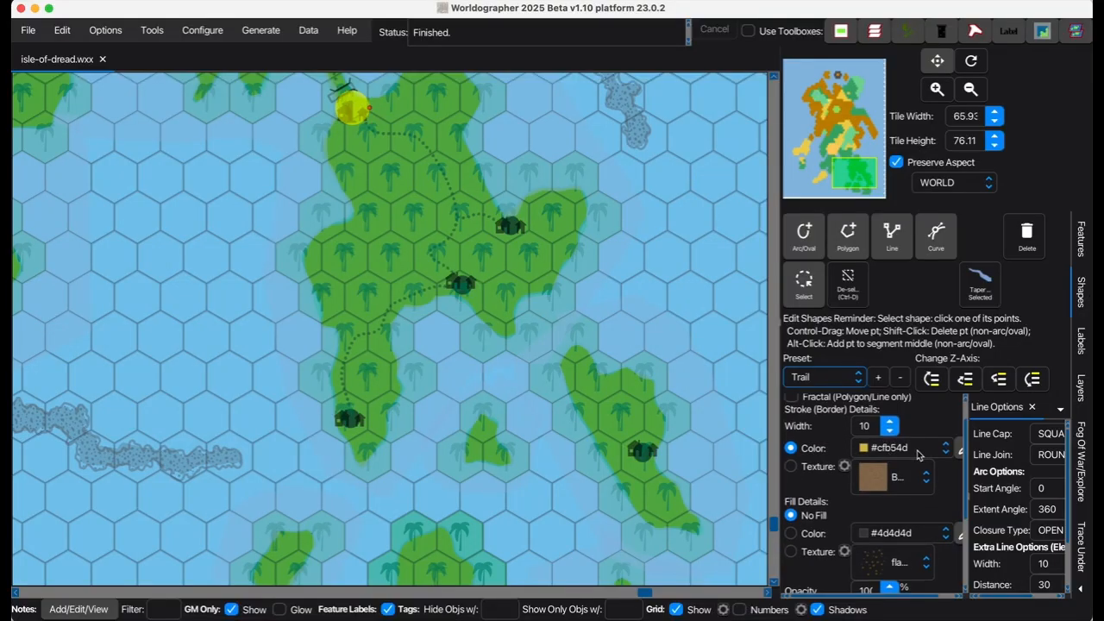
pyautogui.click(919, 455)
pyautogui.click(835, 485)
pyautogui.scroll(-3, 827, 493)
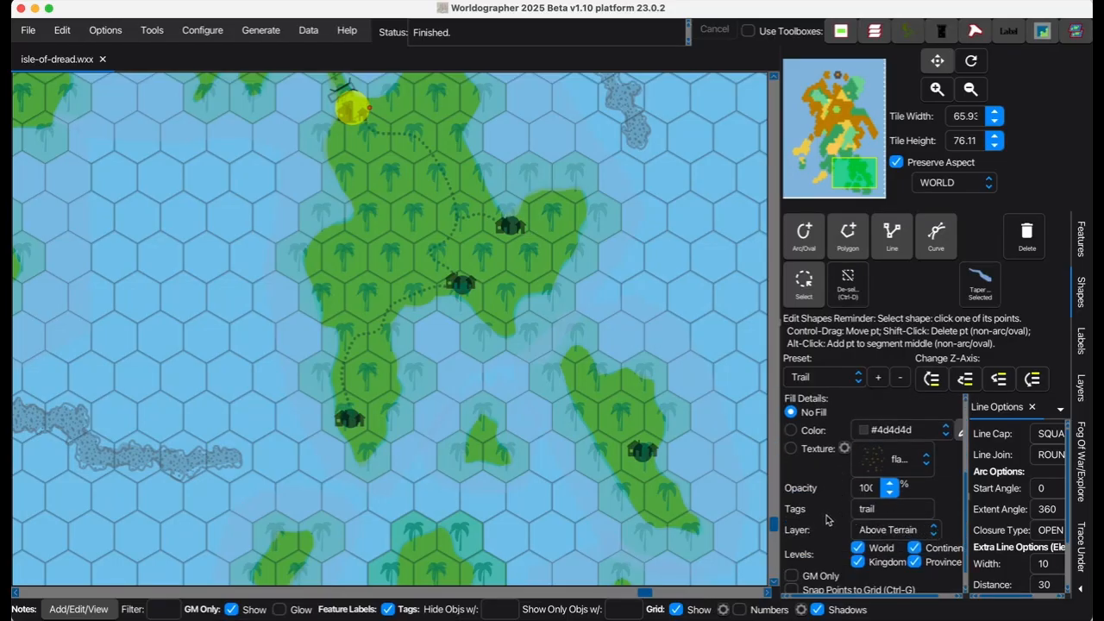
pyautogui.scroll(3, 829, 513)
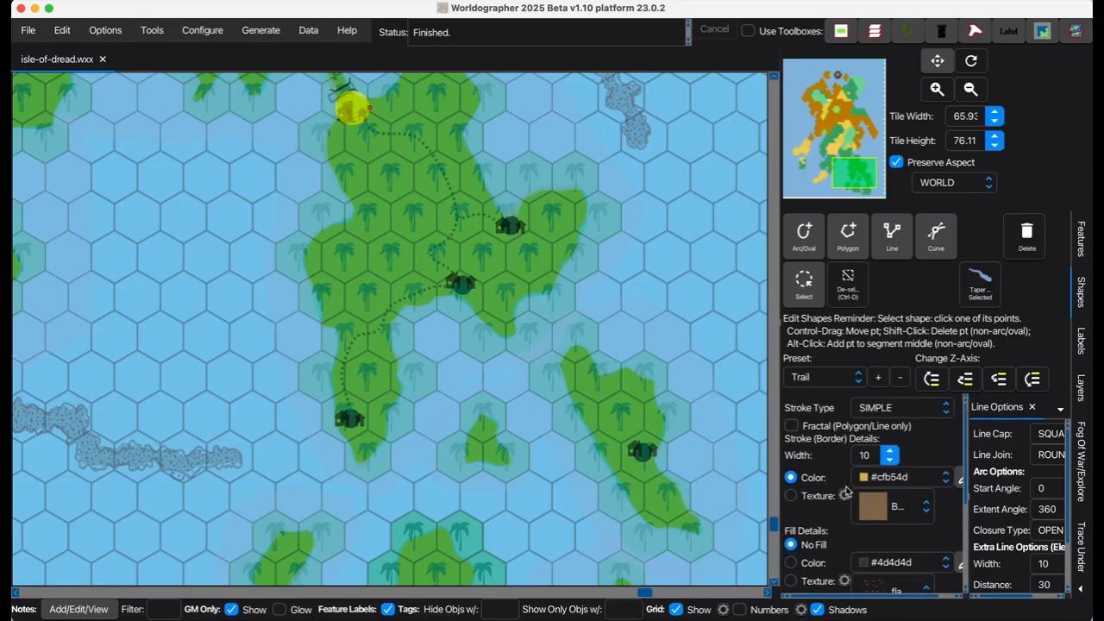
# Give the trail a black stroke of width 5 with the DOTTED stroke type.
pyautogui.click(852, 457)
pyautogui.press('BackSpace')
pyautogui.press('BackSpace')
pyautogui.write('5')
pyautogui.click(925, 477)
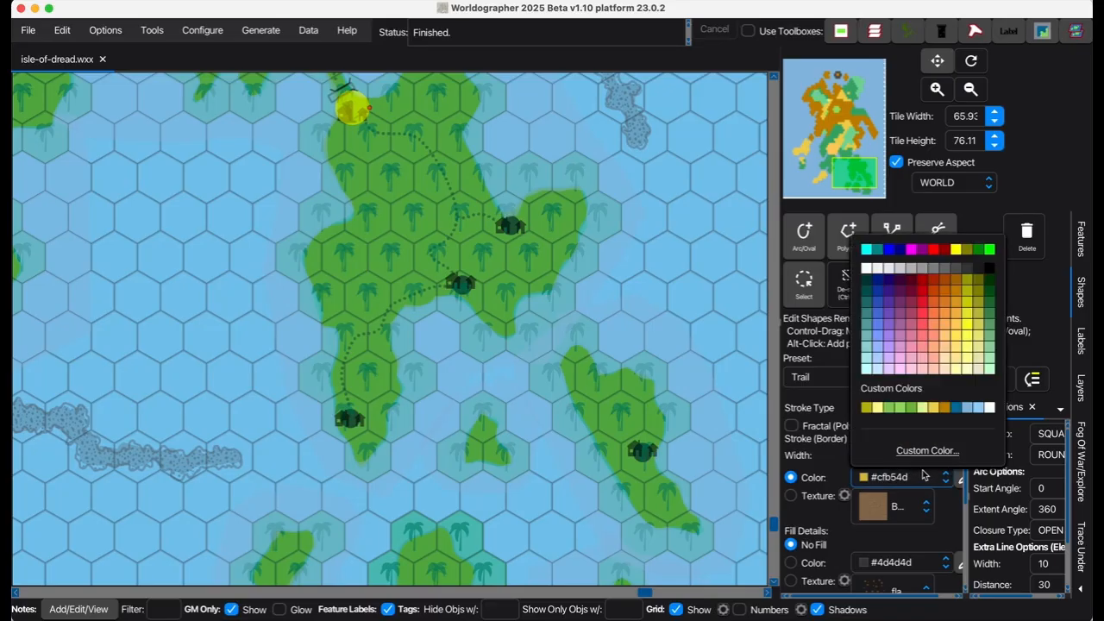
pyautogui.click(990, 273)
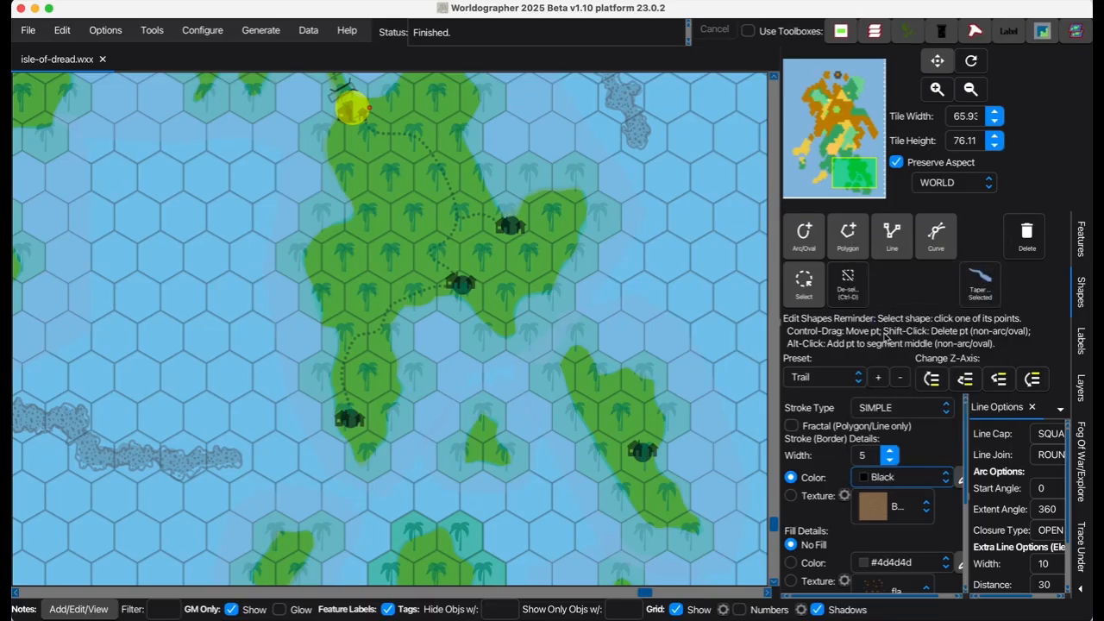
pyautogui.click(871, 409)
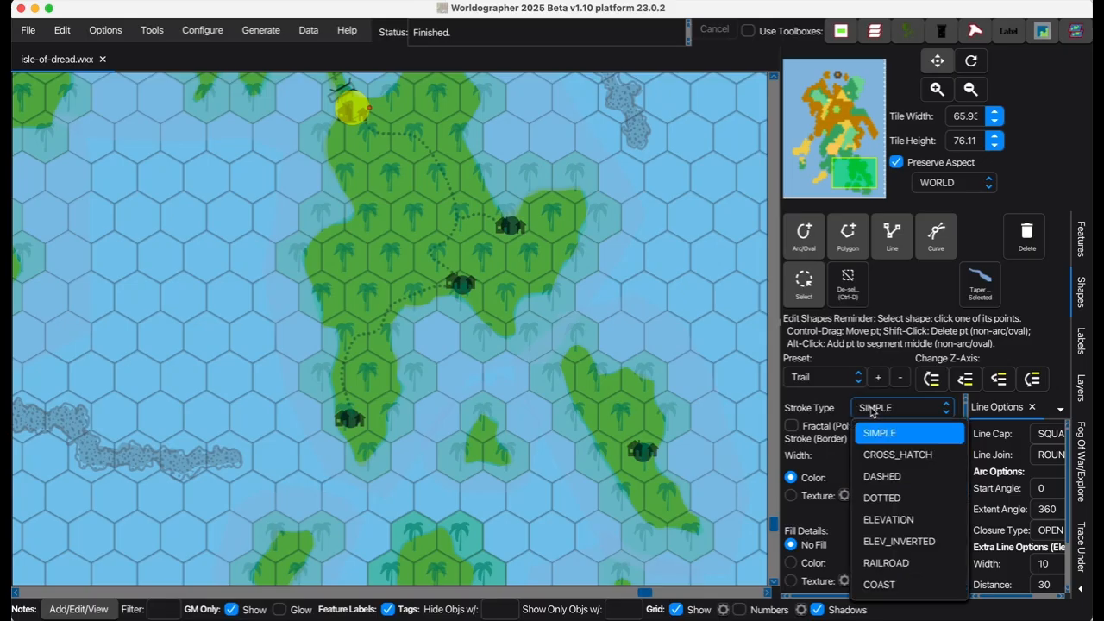
pyautogui.click(927, 499)
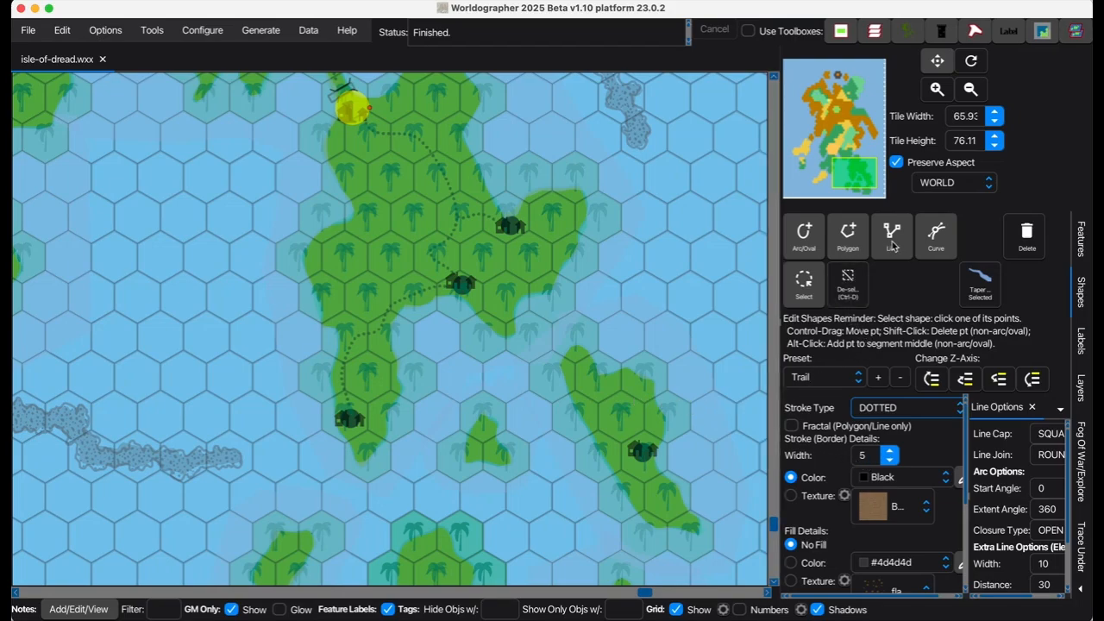
# Trace the main dotted trail as a line from the southern village through location 1 and the bridge to the elongated dark shape below location 9.
pyautogui.click(892, 236)
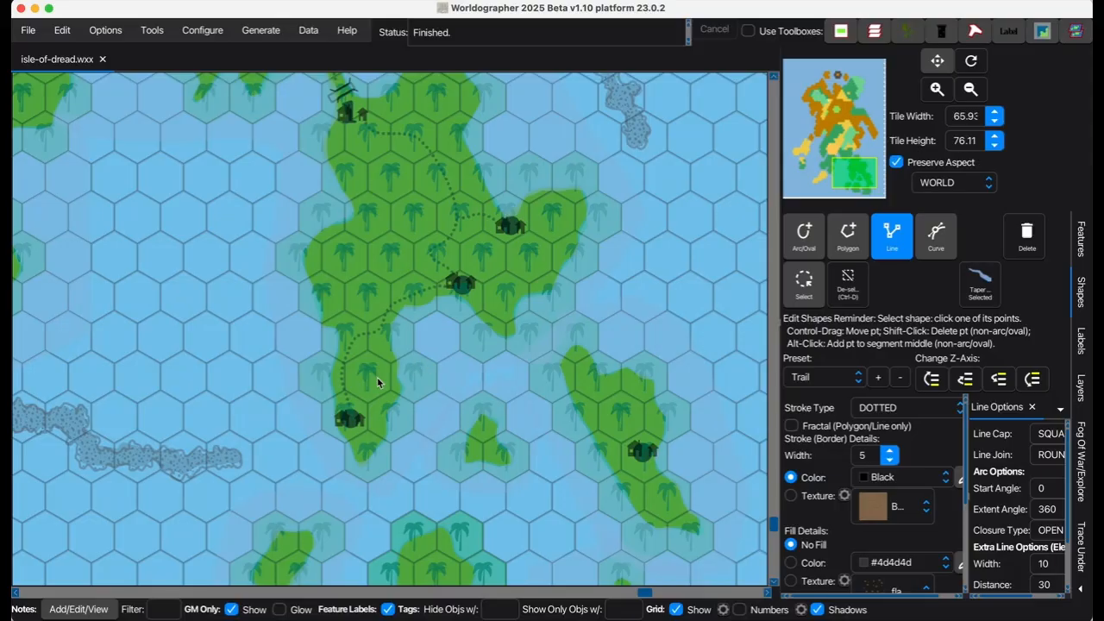
pyautogui.click(352, 418)
pyautogui.moveTo(343, 366)
pyautogui.mouseDown()
pyautogui.moveTo(354, 342)
pyautogui.moveTo(403, 305)
pyautogui.moveTo(466, 288)
pyautogui.moveTo(433, 259)
pyautogui.moveTo(457, 226)
pyautogui.moveTo(449, 167)
pyautogui.mouseUp()
pyautogui.moveTo(860, 168); pyautogui.dragTo(855, 160)
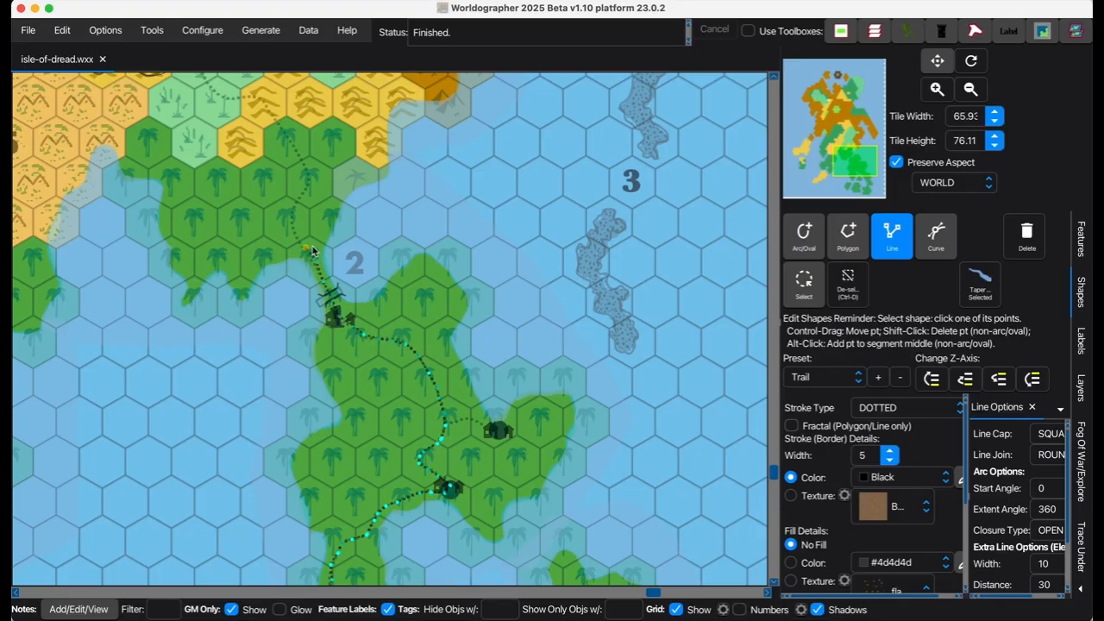
pyautogui.click(292, 227)
pyautogui.click(294, 205)
pyautogui.click(308, 172)
pyautogui.doubleClick(205, 81)
pyautogui.moveTo(861, 164); pyautogui.dragTo(846, 154)
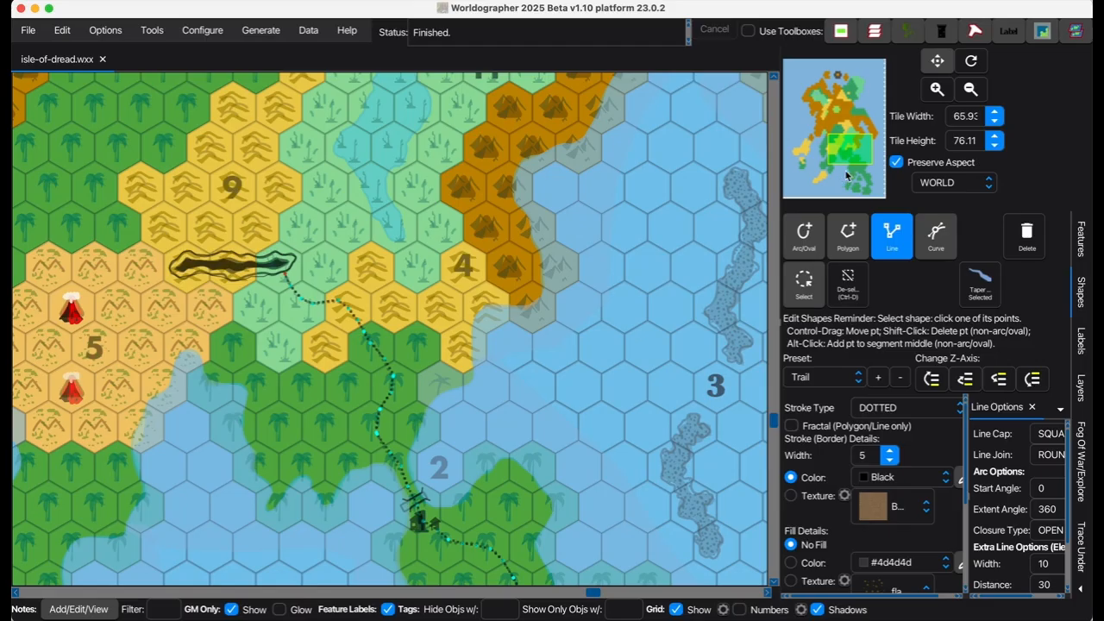
# Deselect the main trail and draw a short dotted branch from it to the eastern village.
pyautogui.moveTo(858, 155)
pyautogui.mouseDown()
pyautogui.moveTo(853, 180)
pyautogui.moveTo(850, 169)
pyautogui.mouseUp()
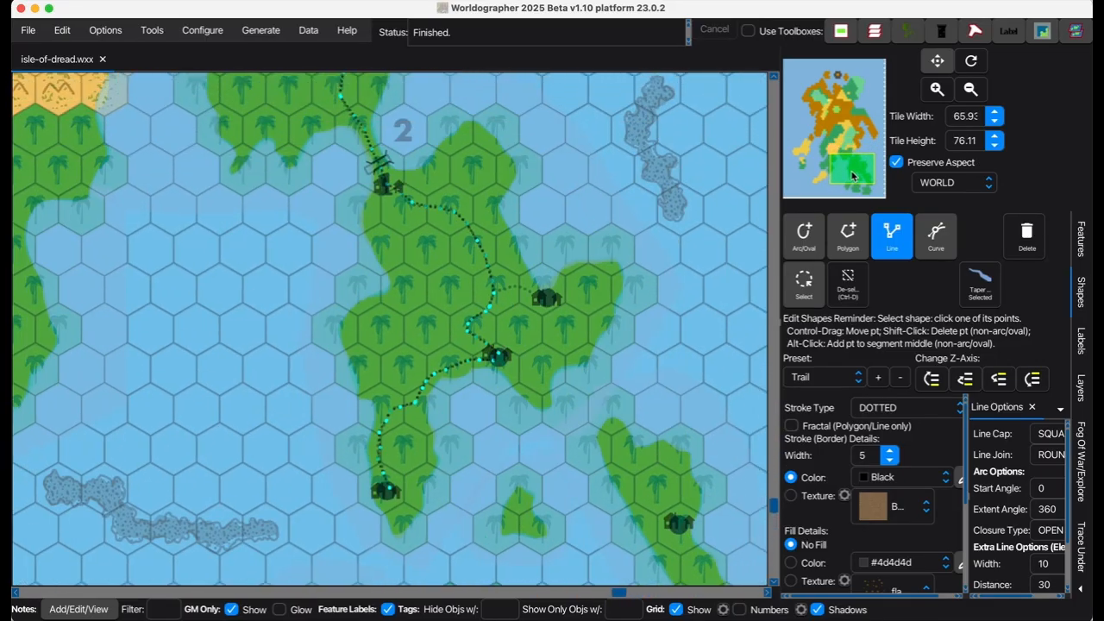
pyautogui.click(849, 293)
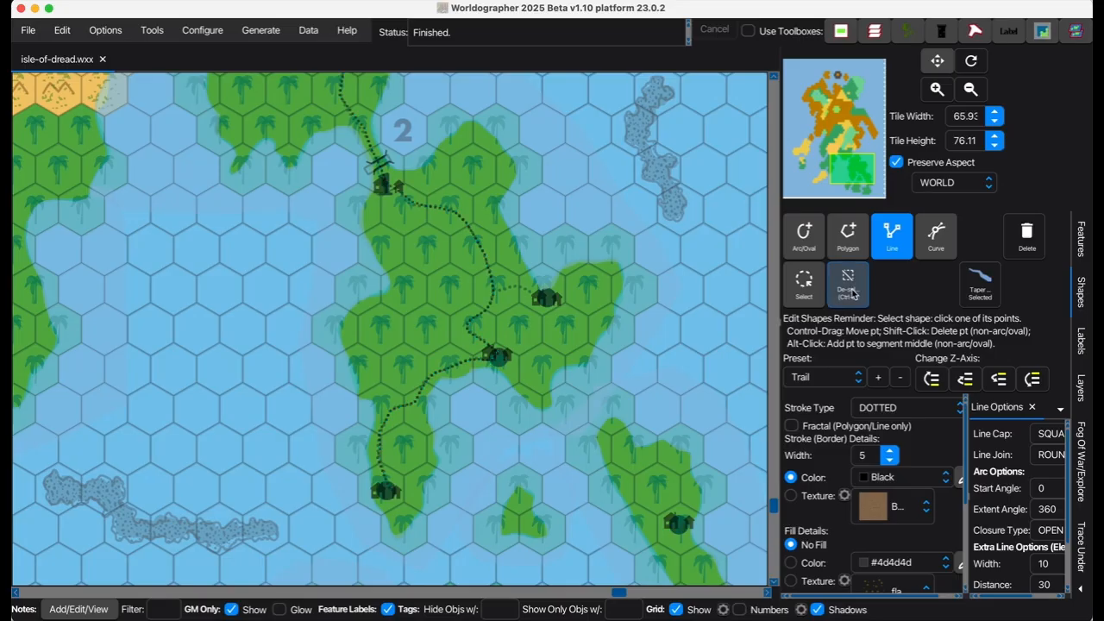
pyautogui.click(495, 291)
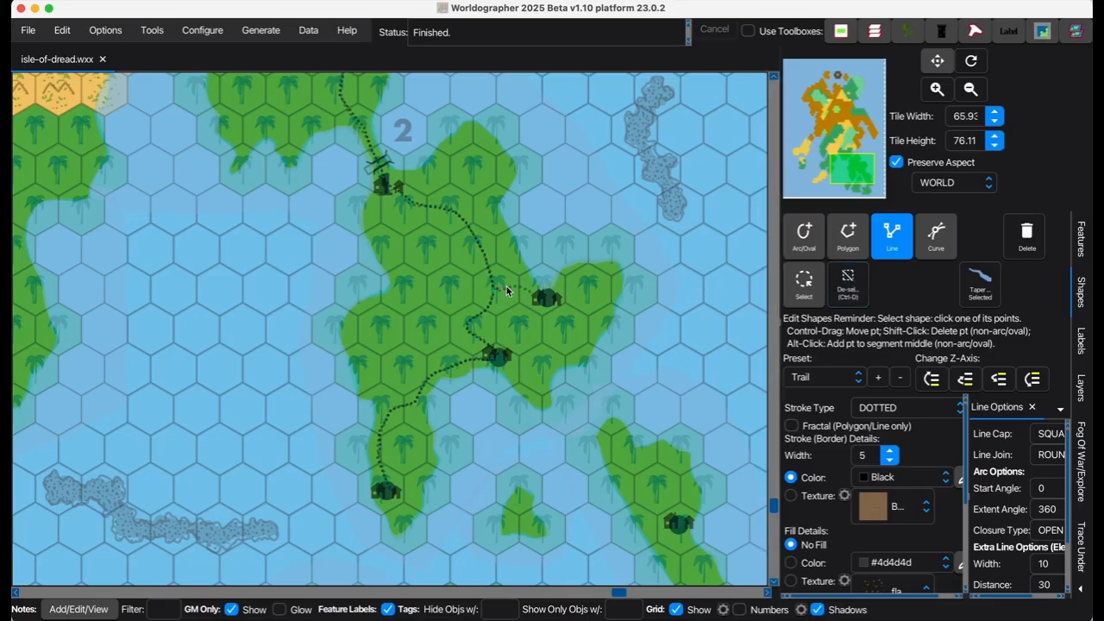
pyautogui.click(536, 296)
# Filter the features by "ruins" and place a Settlement Ruins icon above the village on the central plateau at location 15.
pyautogui.moveTo(858, 170); pyautogui.dragTo(839, 114)
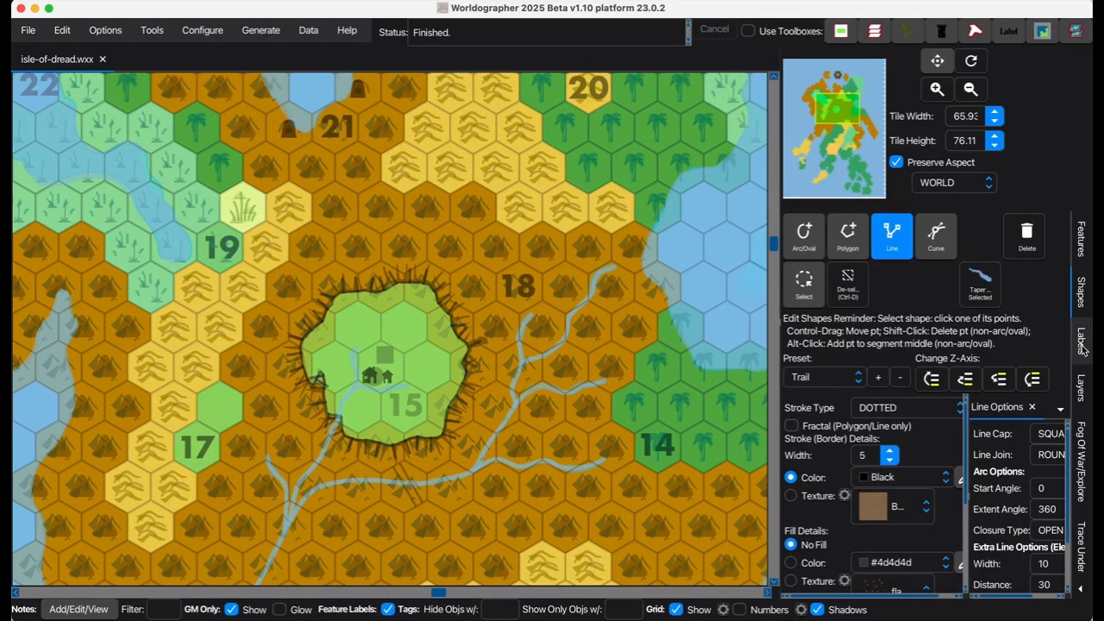
pyautogui.click(1080, 238)
pyautogui.click(858, 227)
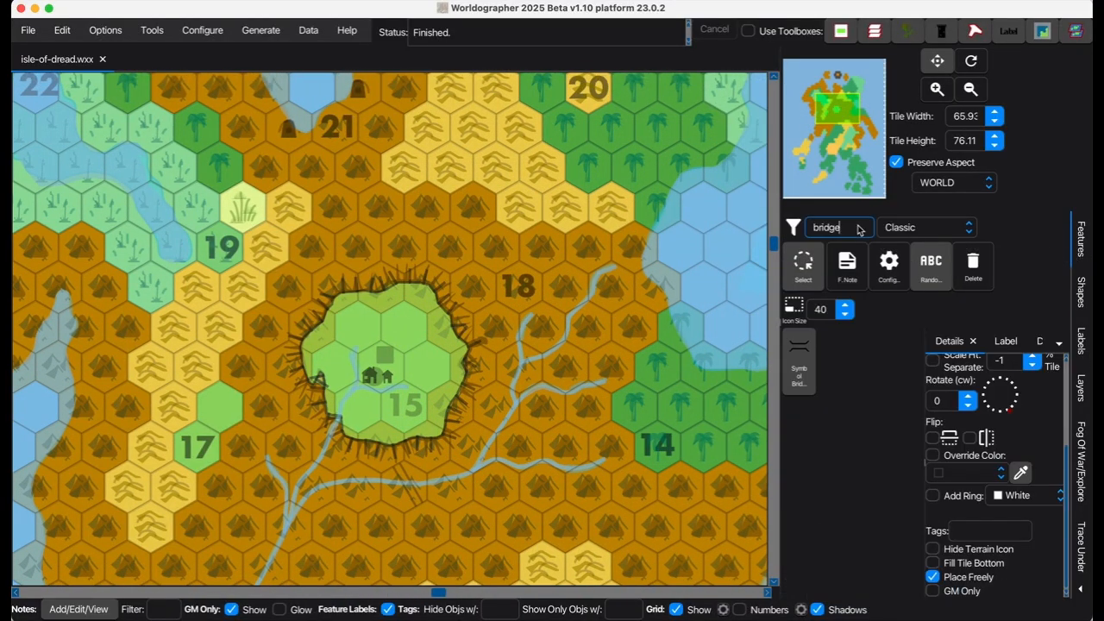
pyautogui.press('BackSpace')
pyautogui.press('BackSpace')
pyautogui.press('BackSpace')
pyautogui.press('BackSpace')
pyautogui.press('BackSpace')
pyautogui.press('BackSpace')
pyautogui.write('ruins')
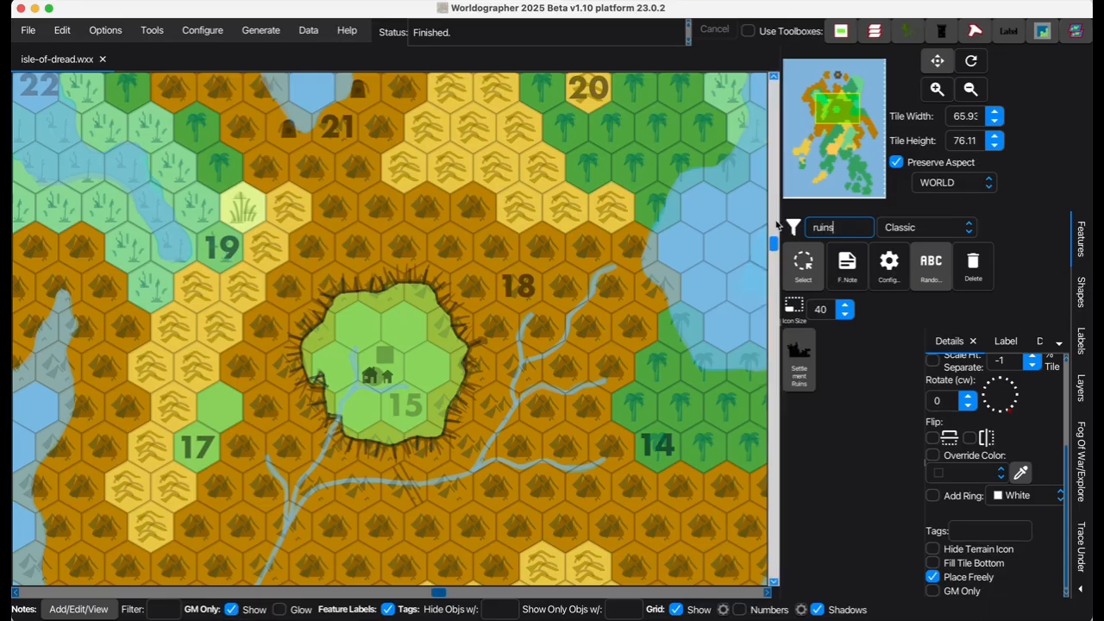
pyautogui.click(799, 356)
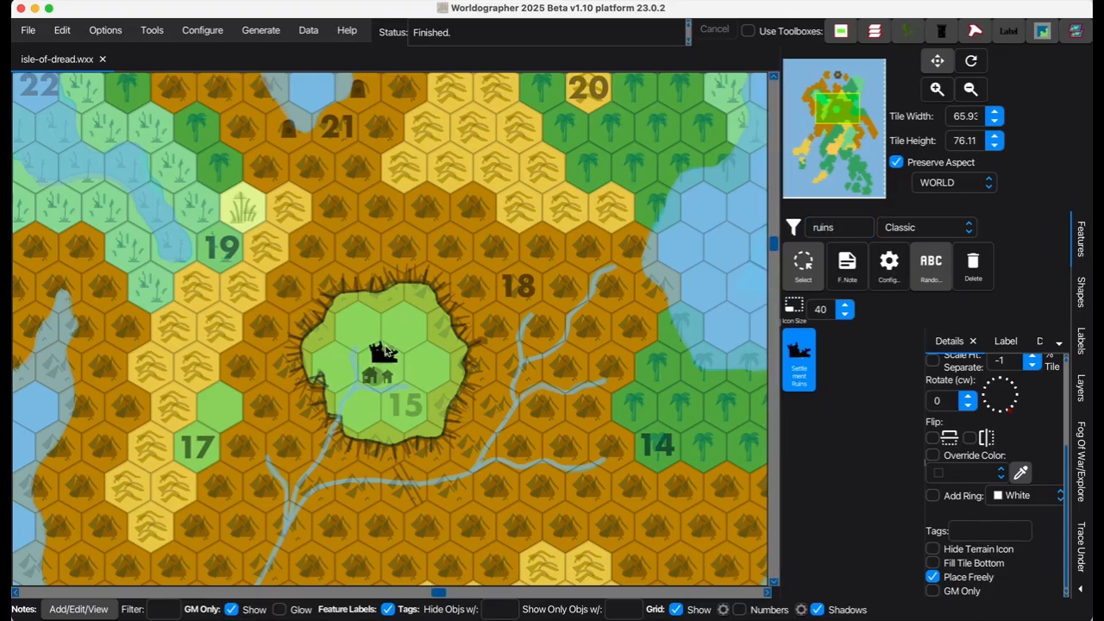
pyautogui.click(390, 353)
# Search the feature list for "shark" and "fish" icons.
pyautogui.moveTo(826, 108); pyautogui.dragTo(849, 167)
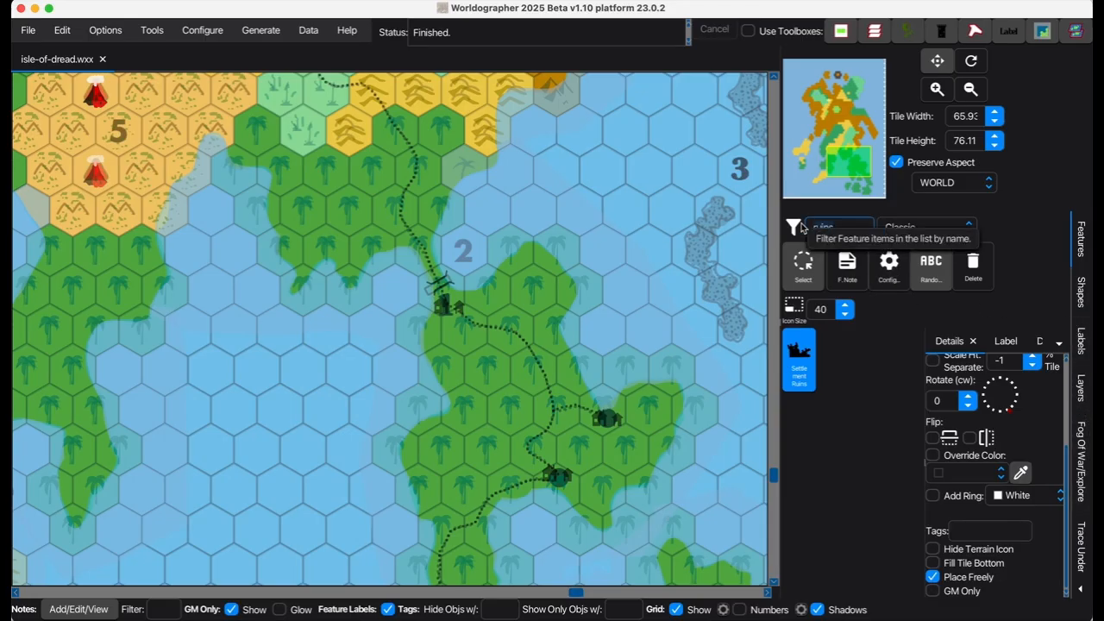
pyautogui.write('rk')
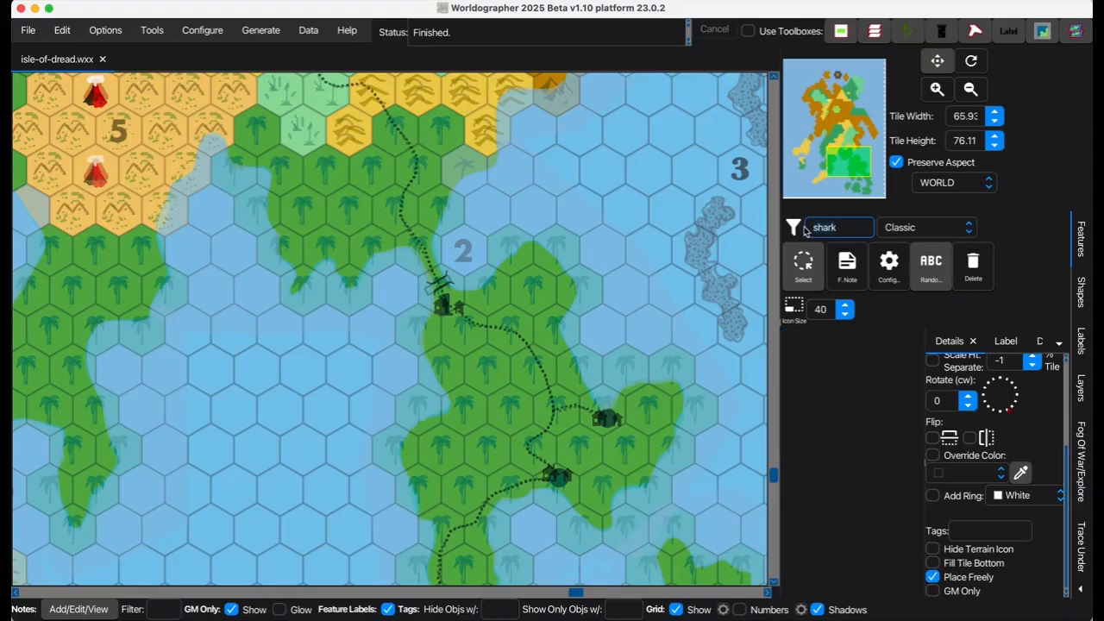
pyautogui.press('BackSpace')
pyautogui.press('BackSpace')
pyautogui.press('BackSpace')
pyautogui.press('BackSpace')
pyautogui.press('BackSpace')
pyautogui.write('fish')
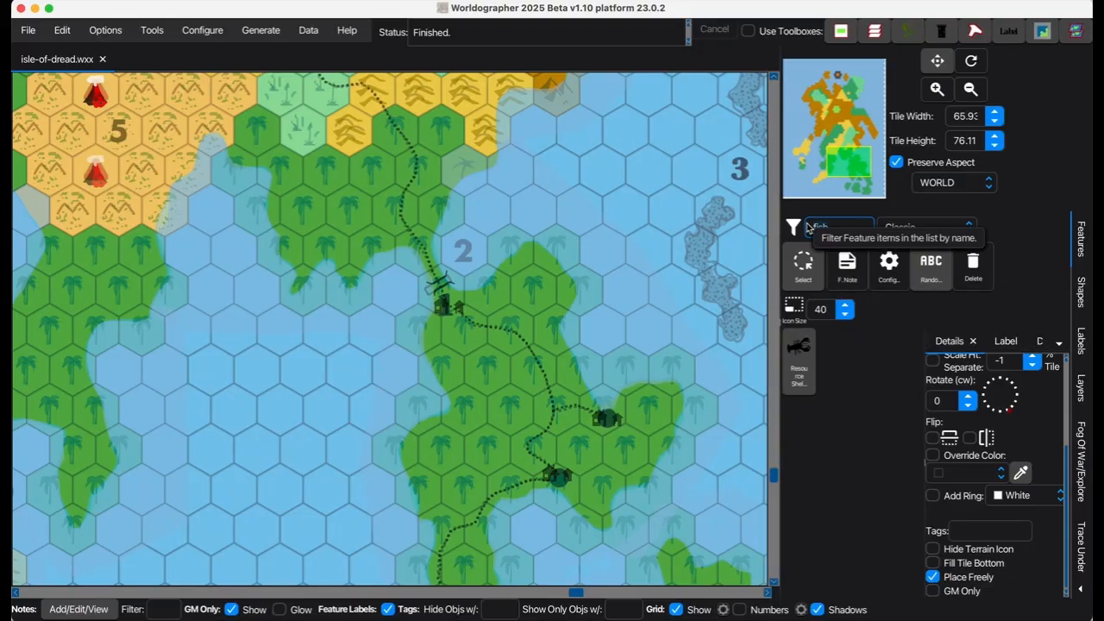
# Clear the feature filter and browse the symbol, settlement and resource icons for a suitable marker for location 2.
pyautogui.press('BackSpace')
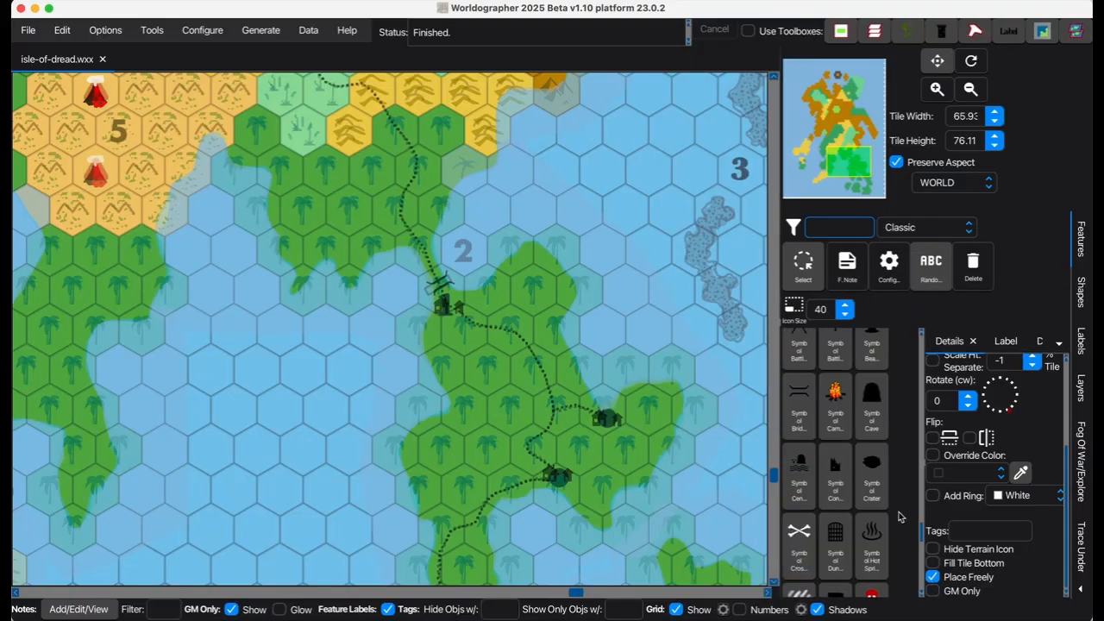
pyautogui.scroll(-3, 899, 517)
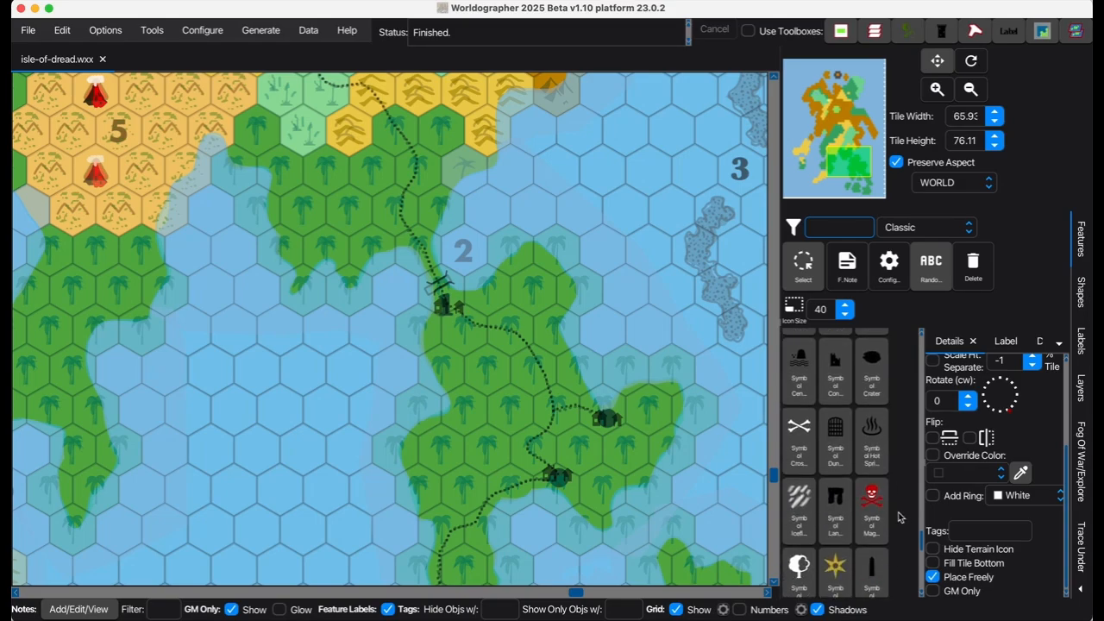
pyautogui.scroll(-3, 900, 517)
pyautogui.scroll(1, 899, 516)
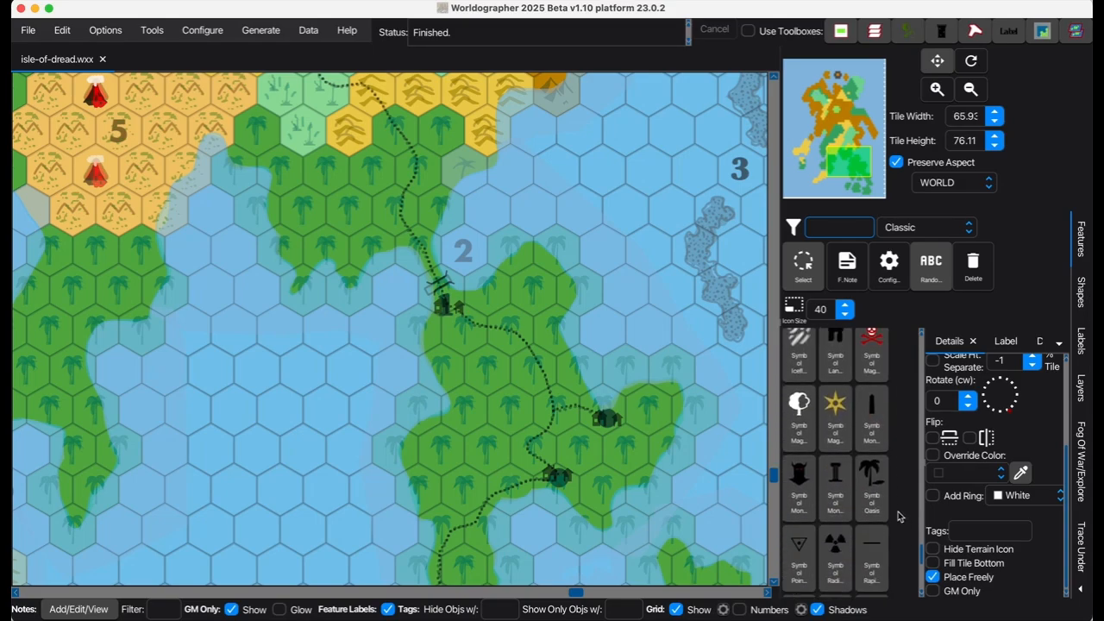
pyautogui.scroll(5, 896, 515)
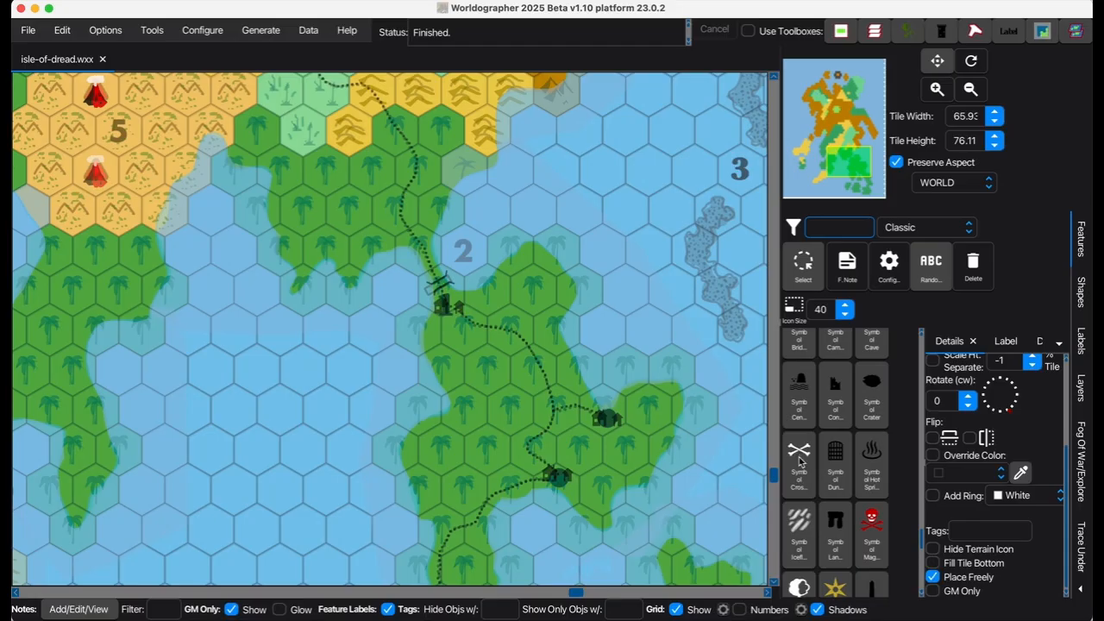
pyautogui.scroll(8, 902, 480)
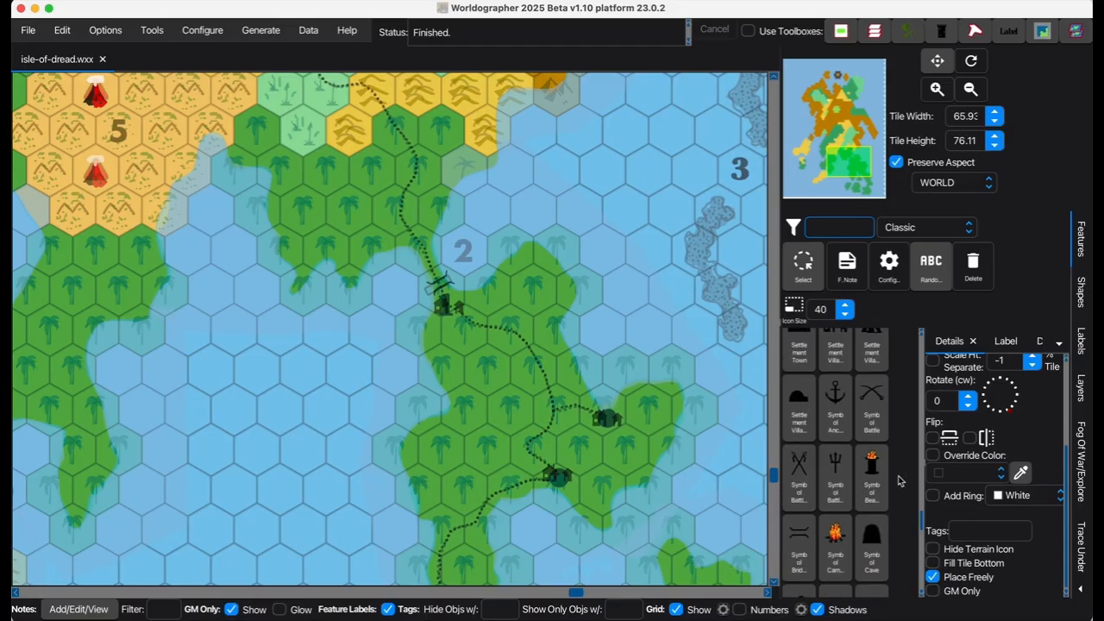
pyautogui.scroll(3, 897, 480)
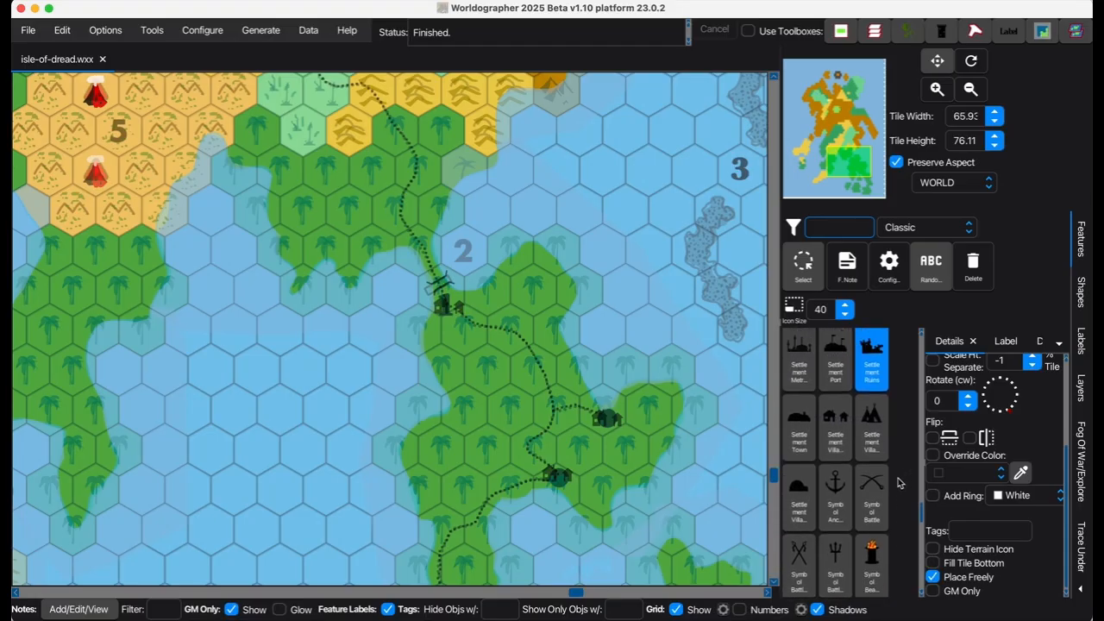
pyautogui.scroll(6, 897, 482)
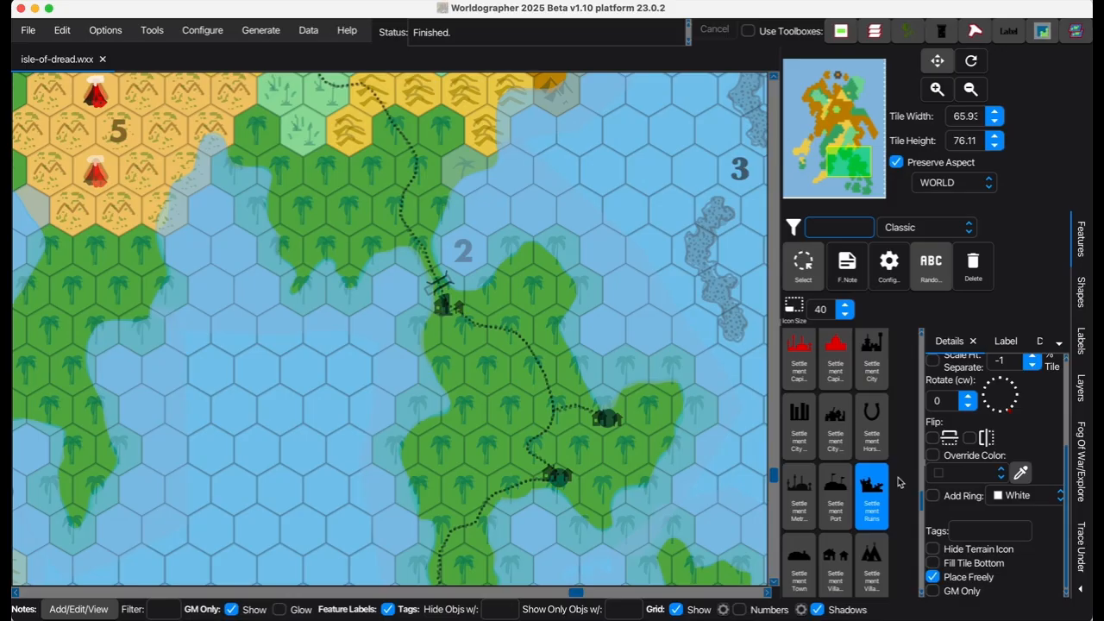
pyautogui.scroll(6, 897, 481)
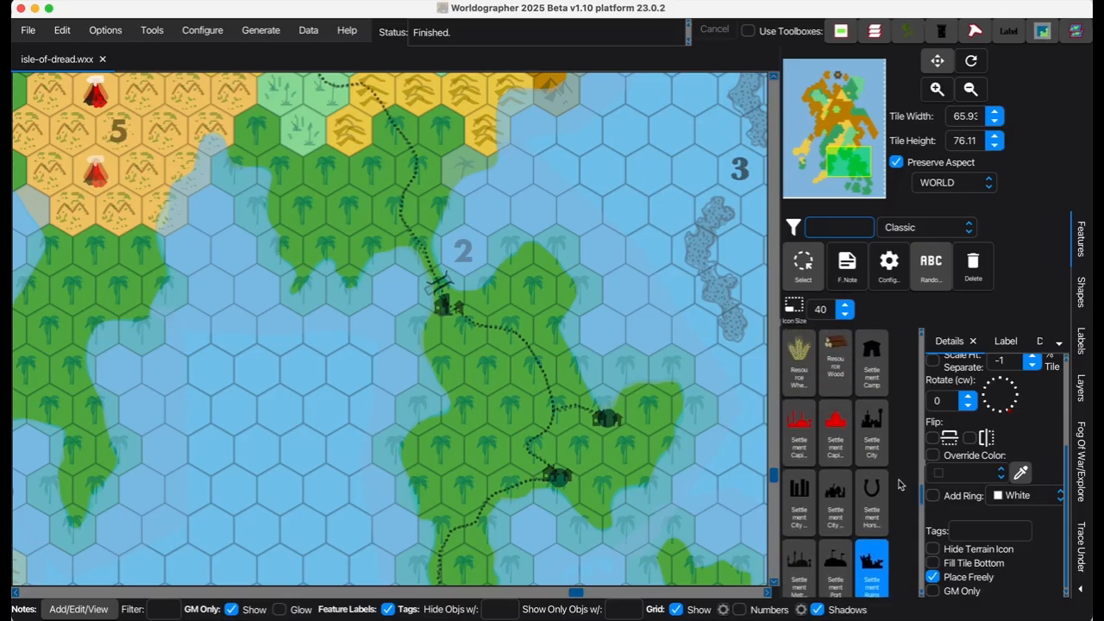
pyautogui.scroll(8, 898, 485)
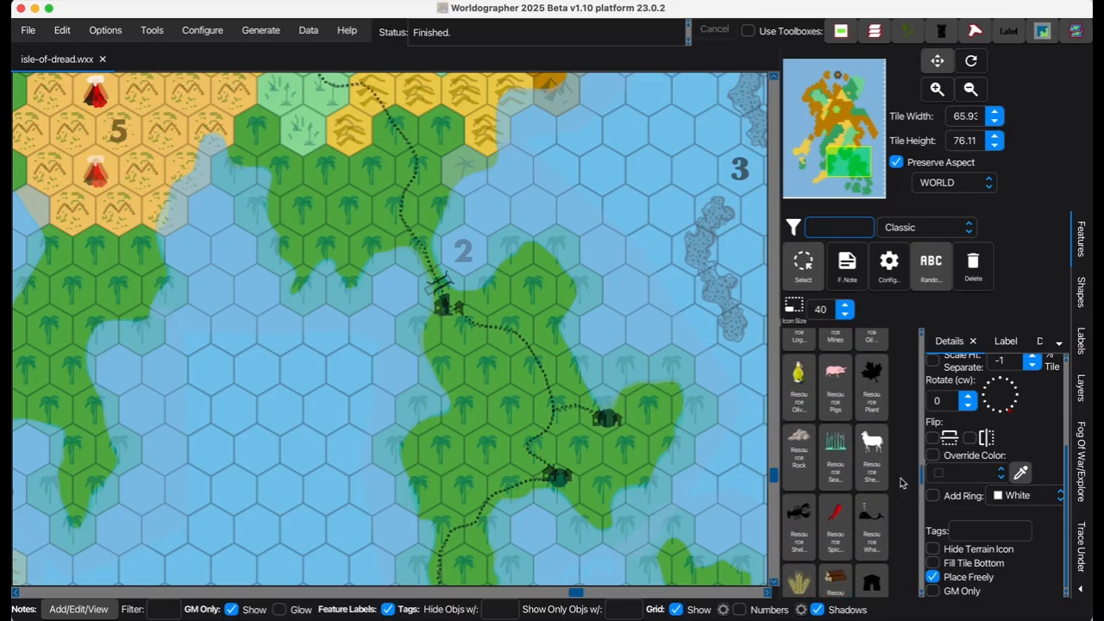
pyautogui.scroll(2, 898, 483)
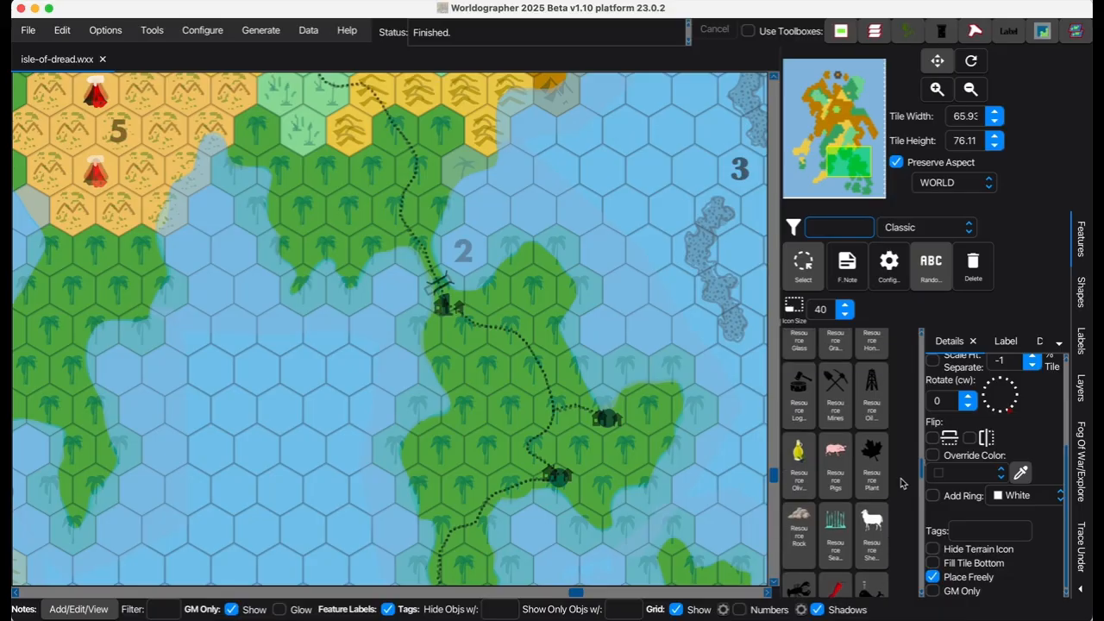
# Filter the features by "point" and choose the triangular point symbol.
pyautogui.click(838, 227)
pyautogui.write('point')
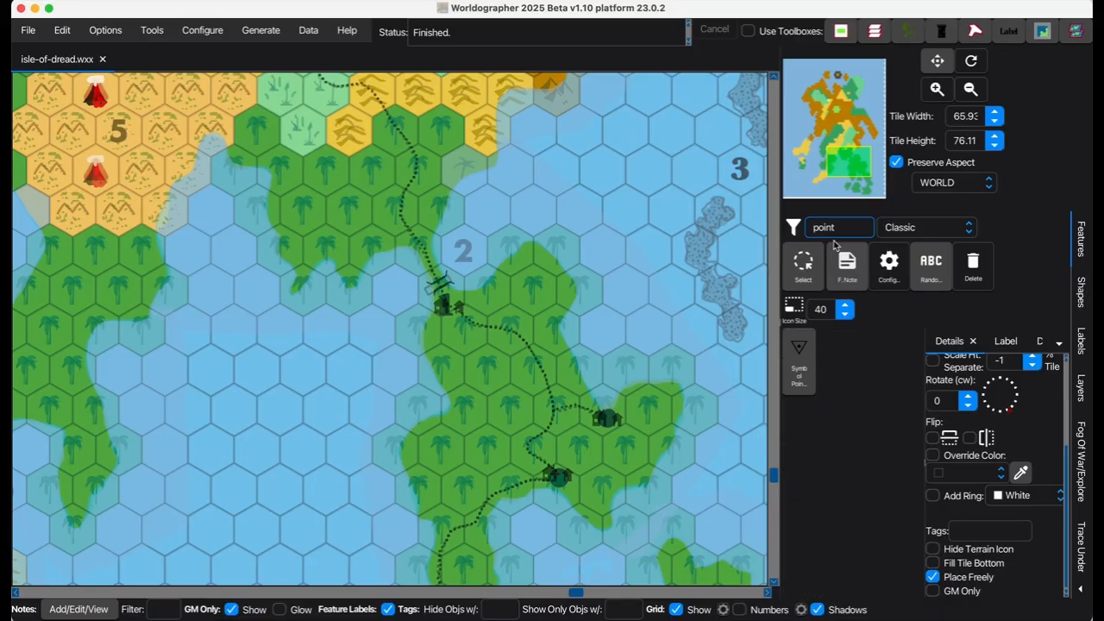
pyautogui.click(800, 352)
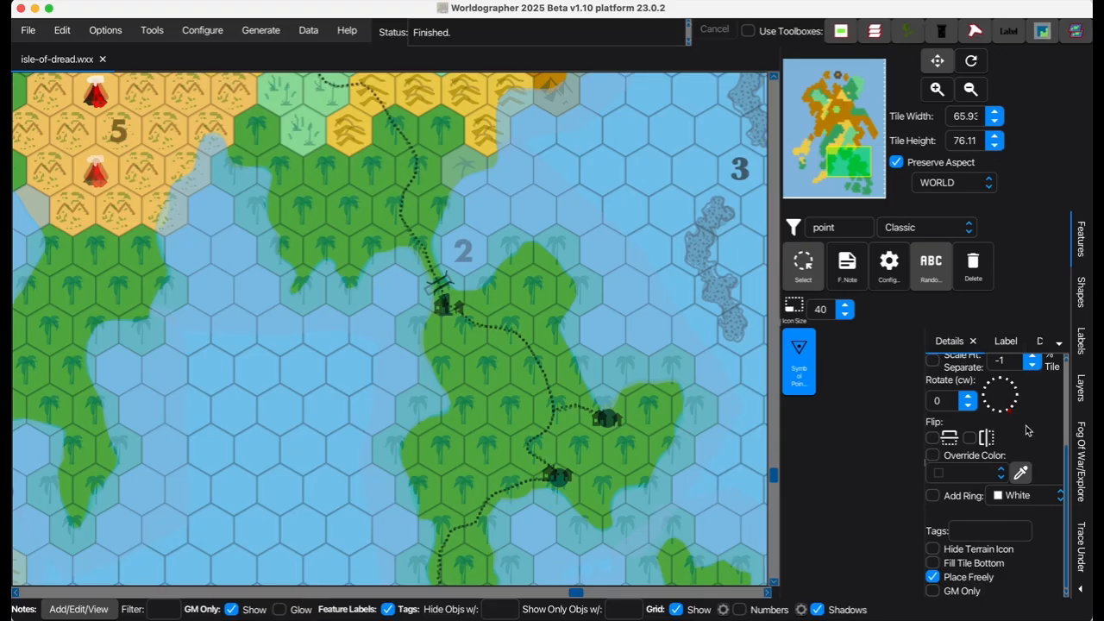
# Enable a black feature decoration with the text "2" at the 2:00 position for the point symbol.
pyautogui.scroll(3, 1028, 431)
pyautogui.click(1040, 342)
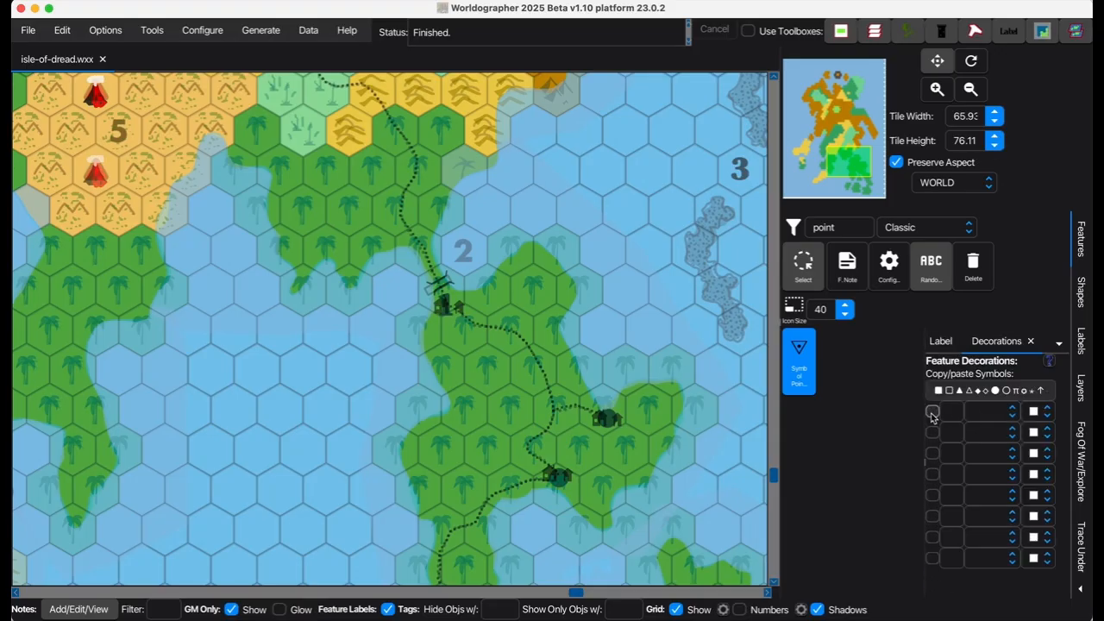
pyautogui.click(932, 413)
pyautogui.click(952, 418)
pyautogui.write('2')
pyautogui.click(1000, 414)
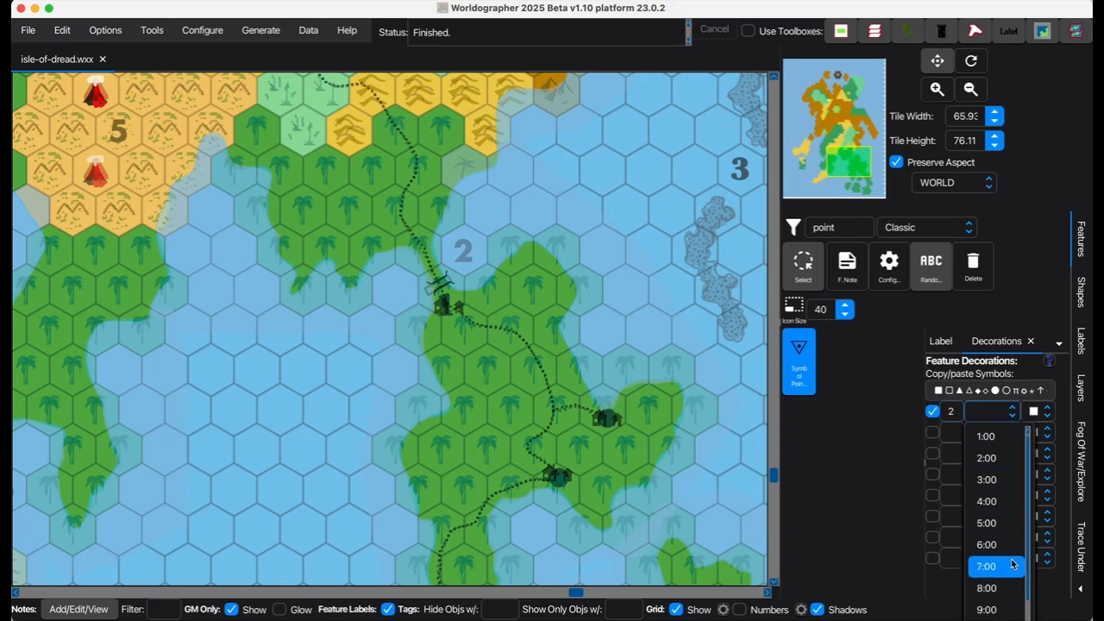
pyautogui.click(990, 458)
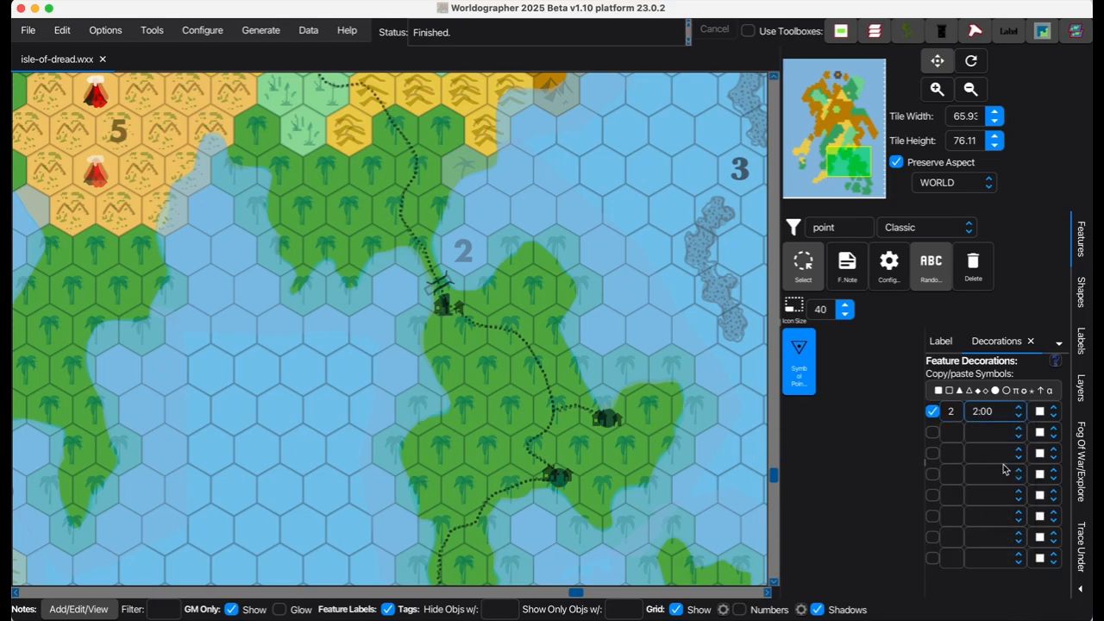
pyautogui.click(1053, 414)
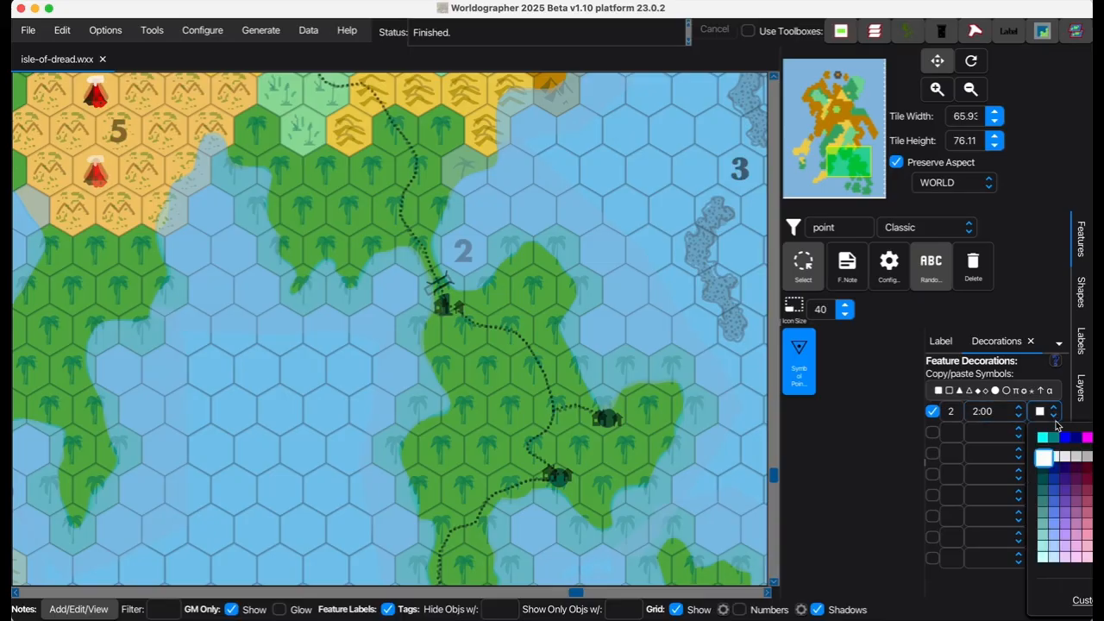
pyautogui.click(1103, 456)
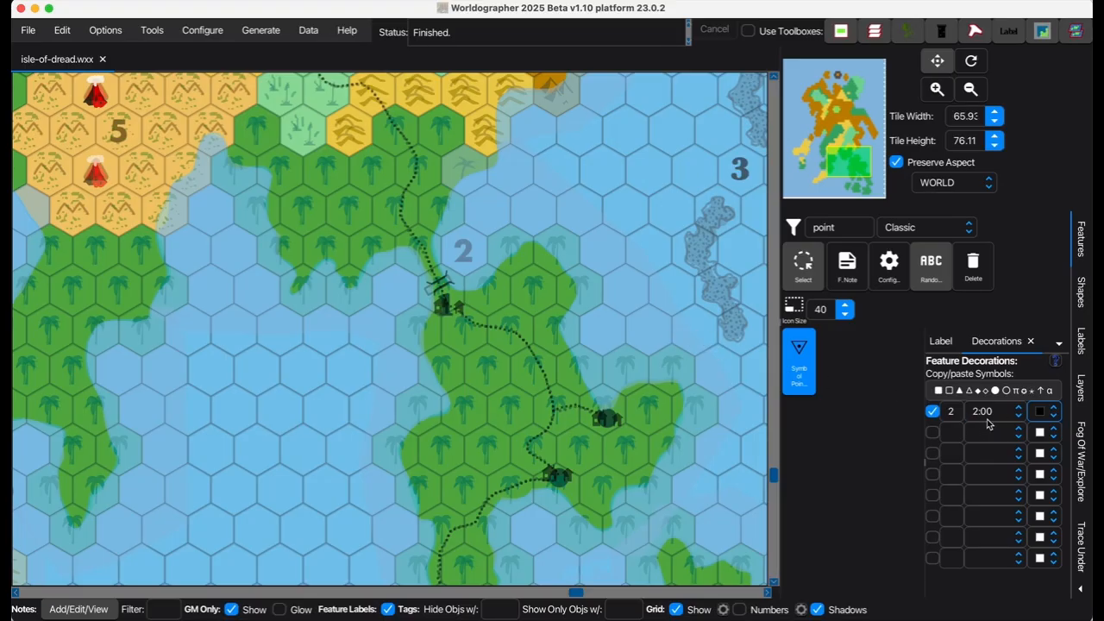
# Change the decoration's position to 1:00 and place the point symbol over the traced number at location 2.
pyautogui.click(1000, 414)
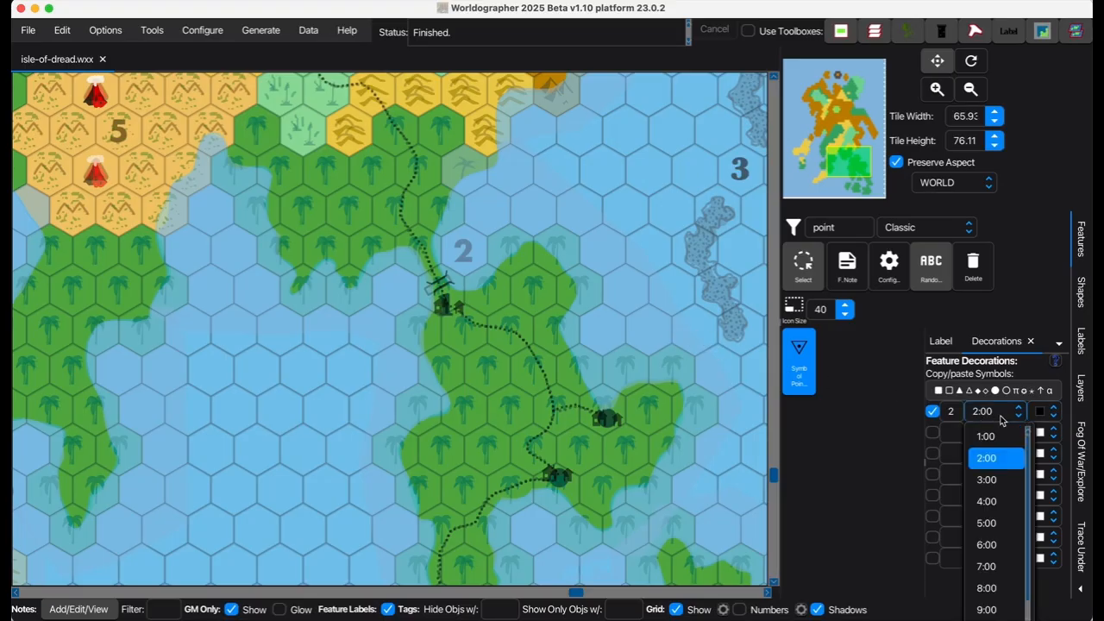
pyautogui.click(1000, 434)
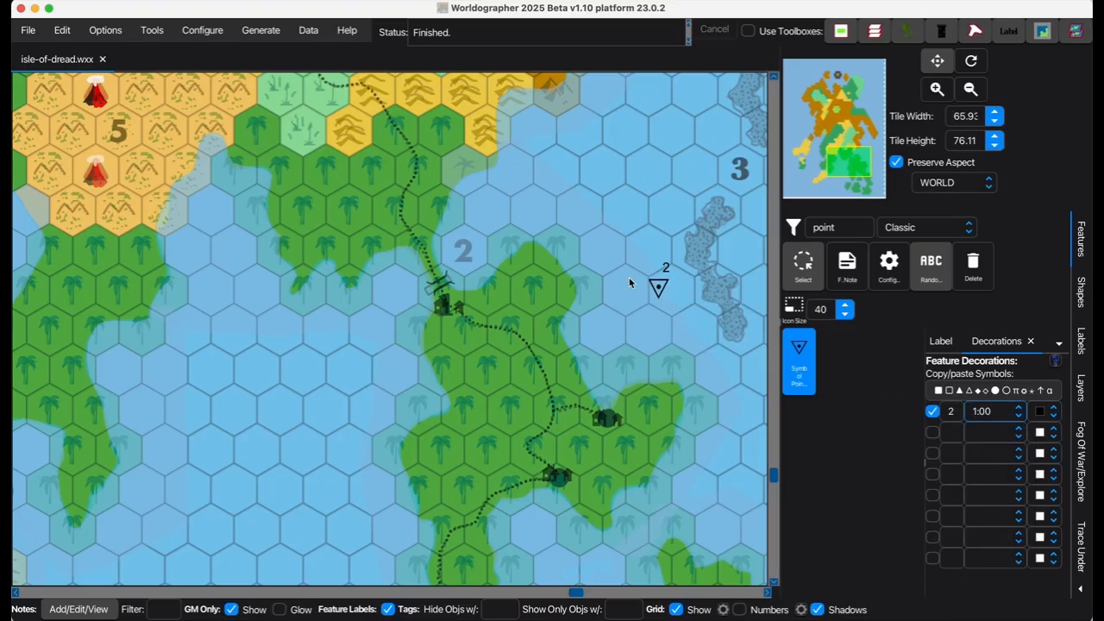
pyautogui.click(465, 255)
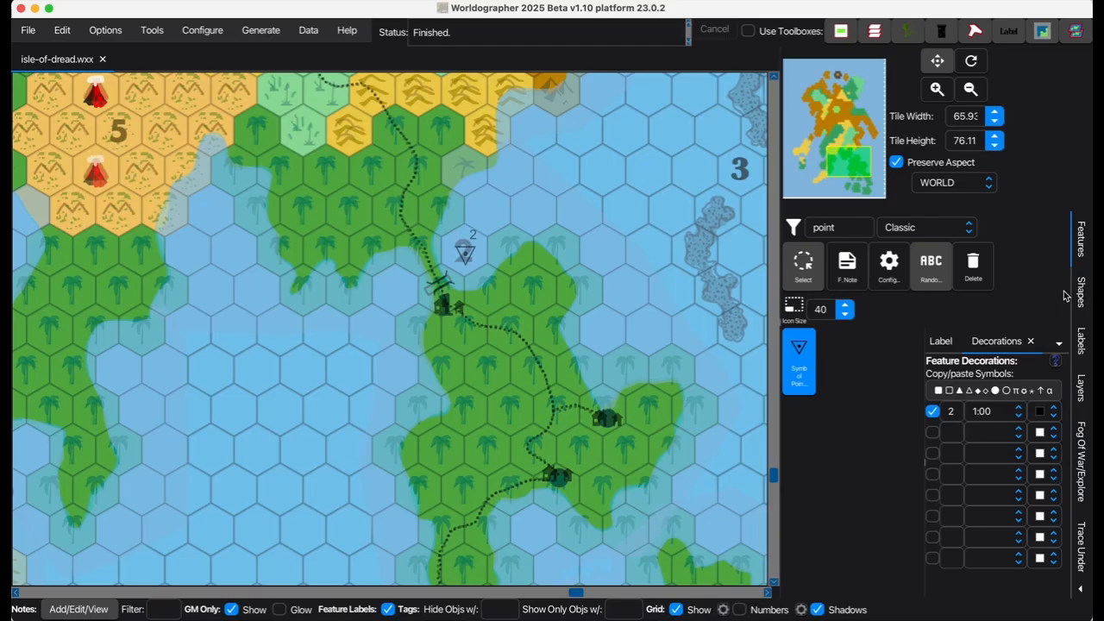
# Give the village at location 1 a decoration with the text "1", and select the point symbol at location 2.
pyautogui.click(809, 358)
pyautogui.click(447, 301)
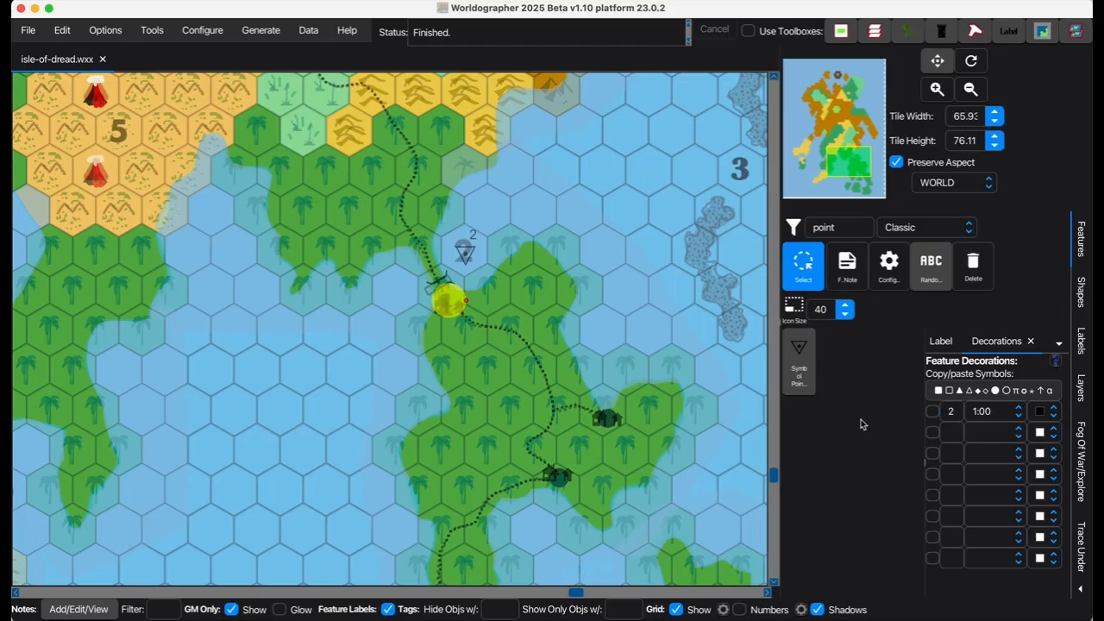
pyautogui.click(932, 411)
pyautogui.click(948, 413)
pyautogui.press('BackSpace')
pyautogui.write('1')
pyautogui.click(465, 252)
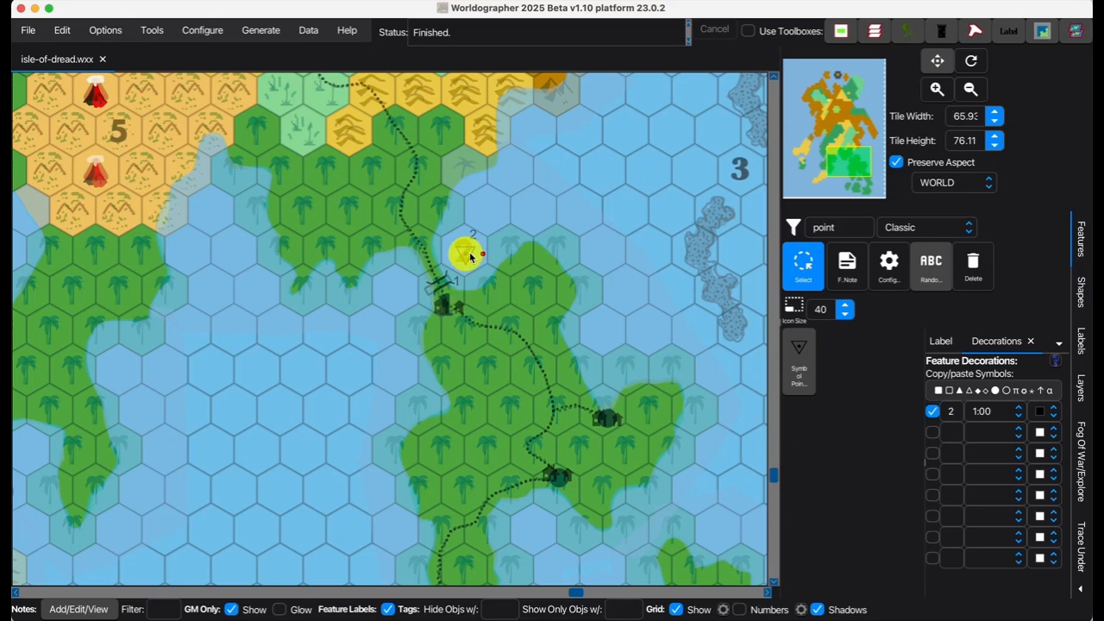
# Mark the point symbol at location 2 as GM Only and deselect it.
pyautogui.click(944, 341)
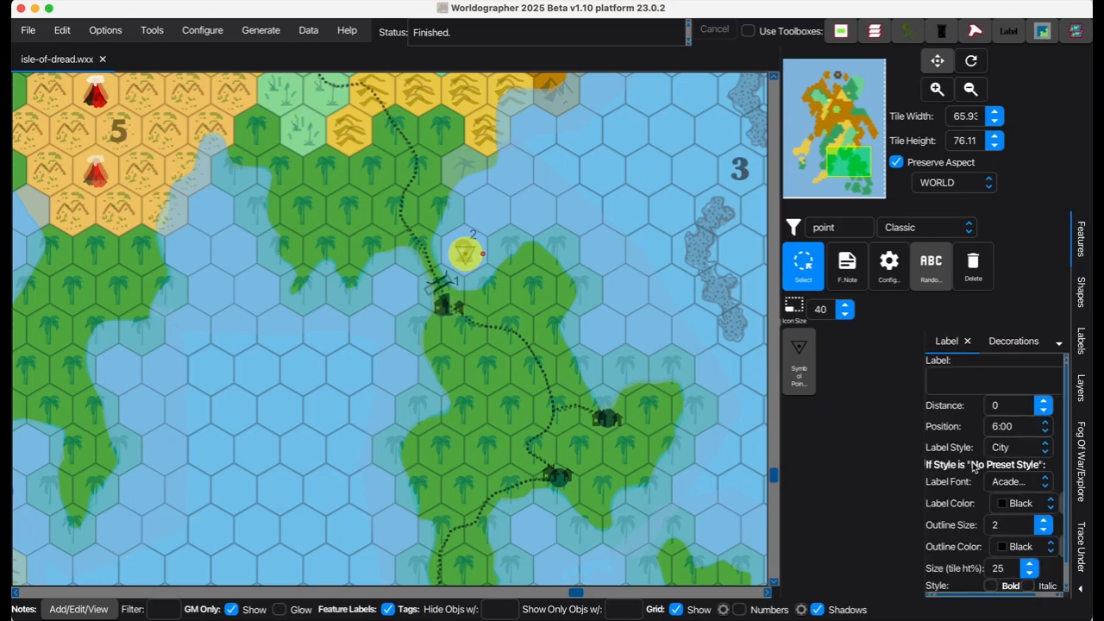
pyautogui.click(1059, 343)
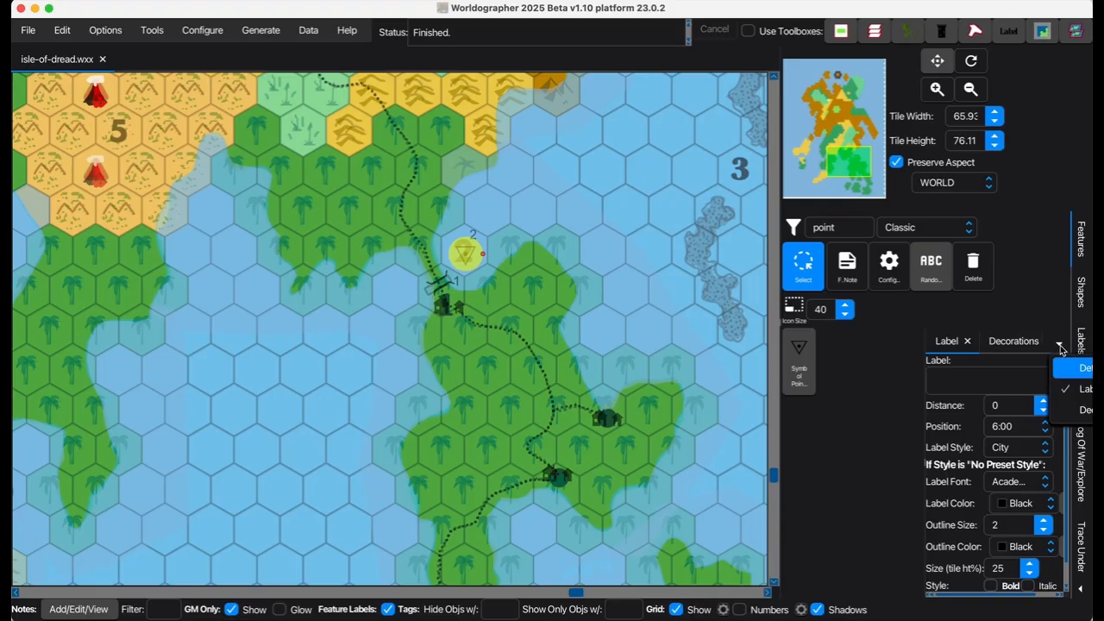
pyautogui.click(1074, 371)
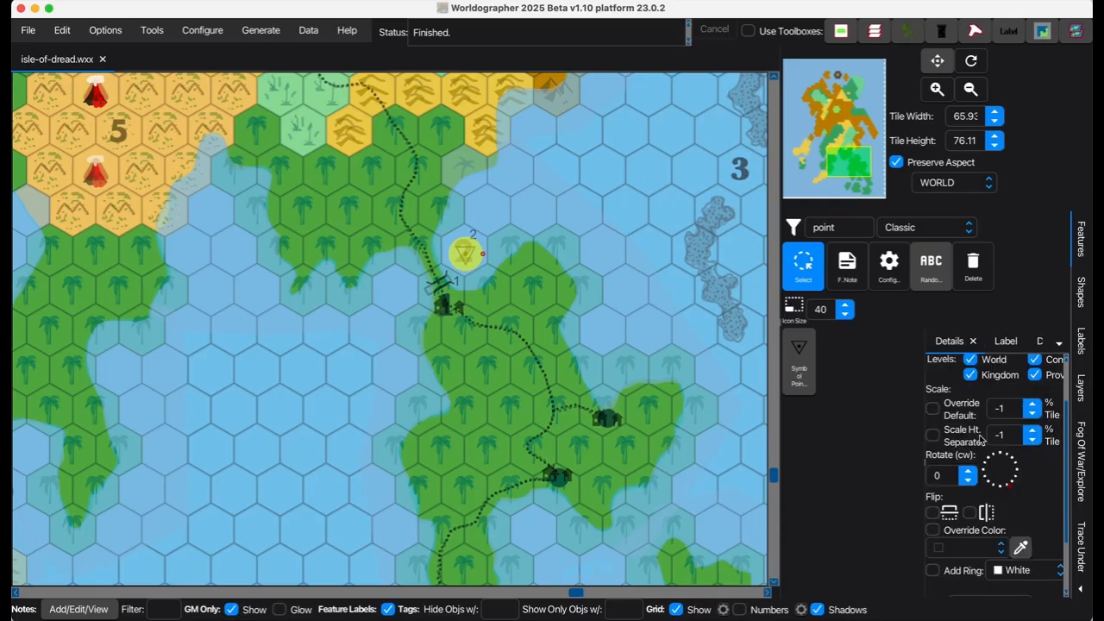
pyautogui.scroll(-2, 974, 496)
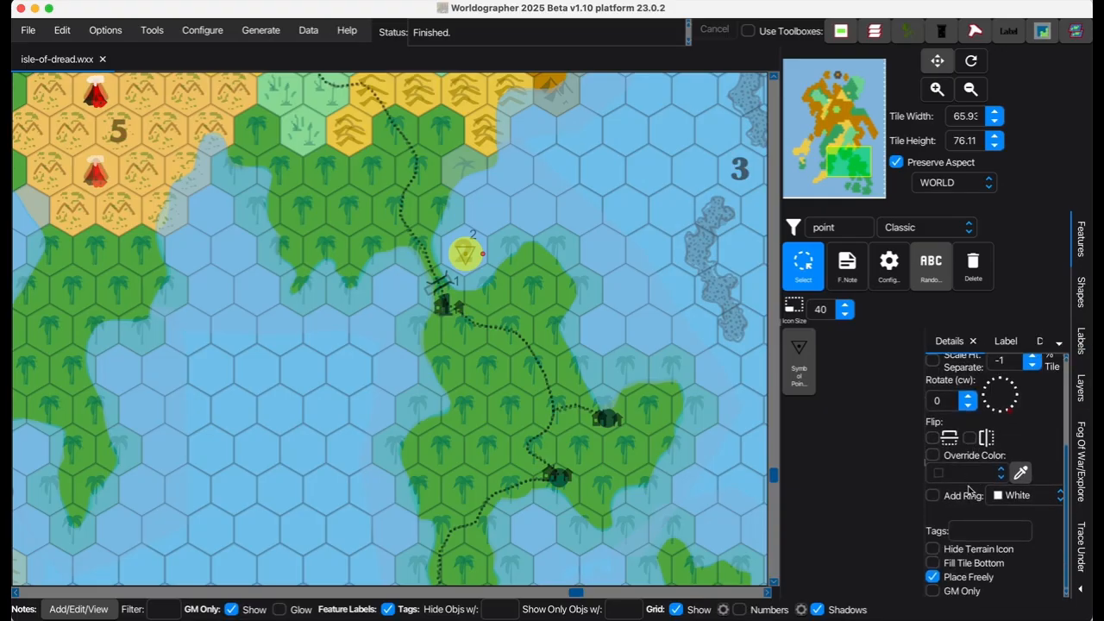
pyautogui.click(933, 591)
pyautogui.click(802, 268)
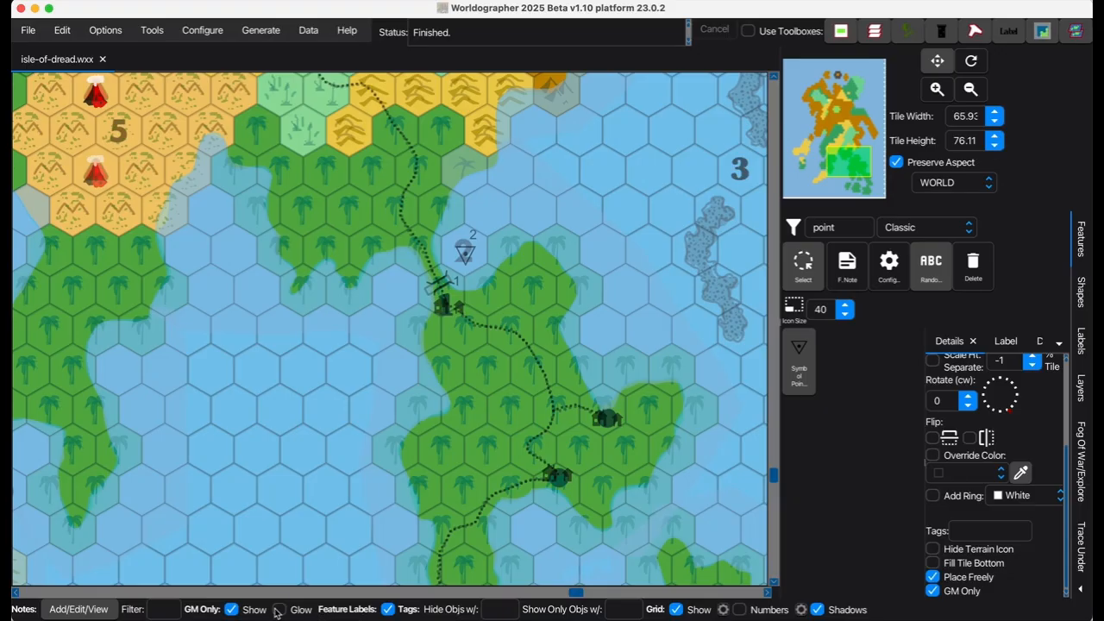
# Hide and reshow the GM-only items on the map, and view the Fog of War/Explore options.
pyautogui.click(231, 610)
pyautogui.click(231, 610)
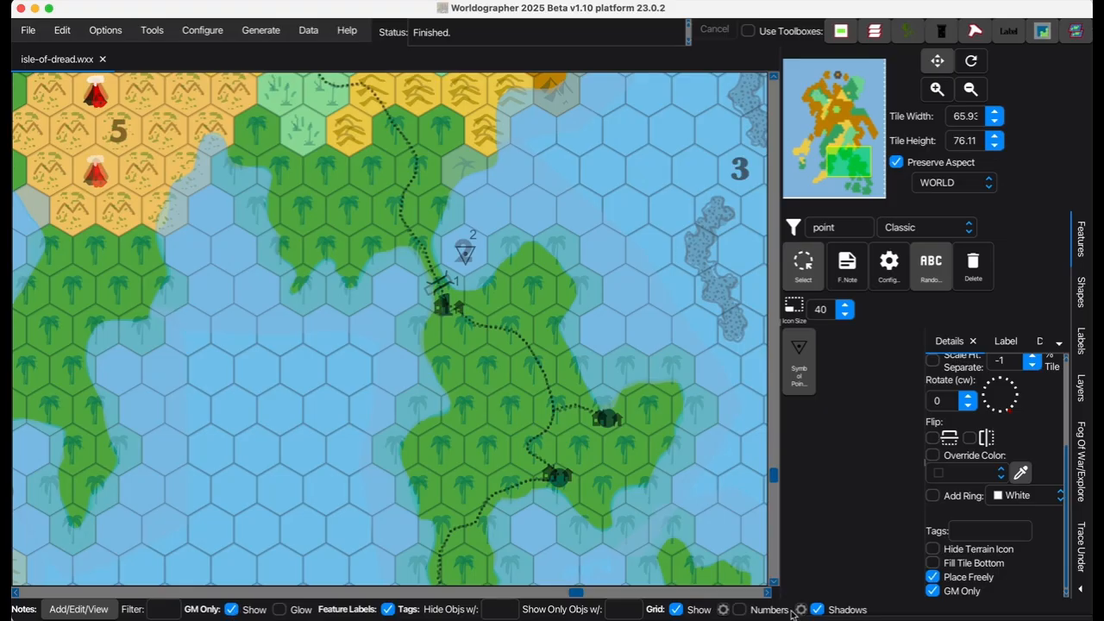
pyautogui.click(1080, 465)
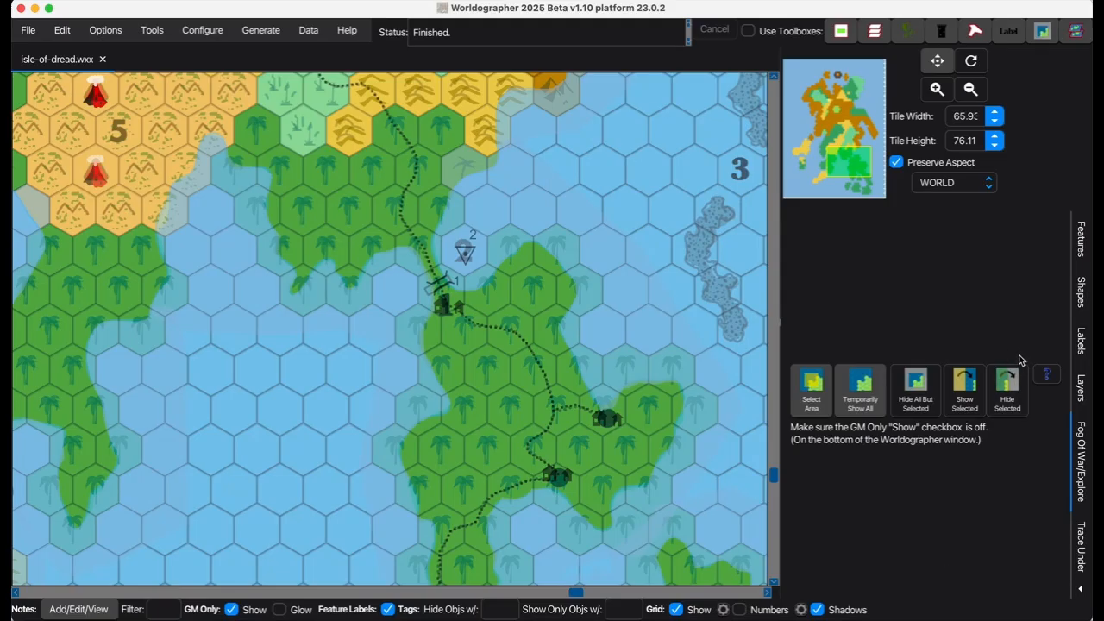
pyautogui.click(1081, 241)
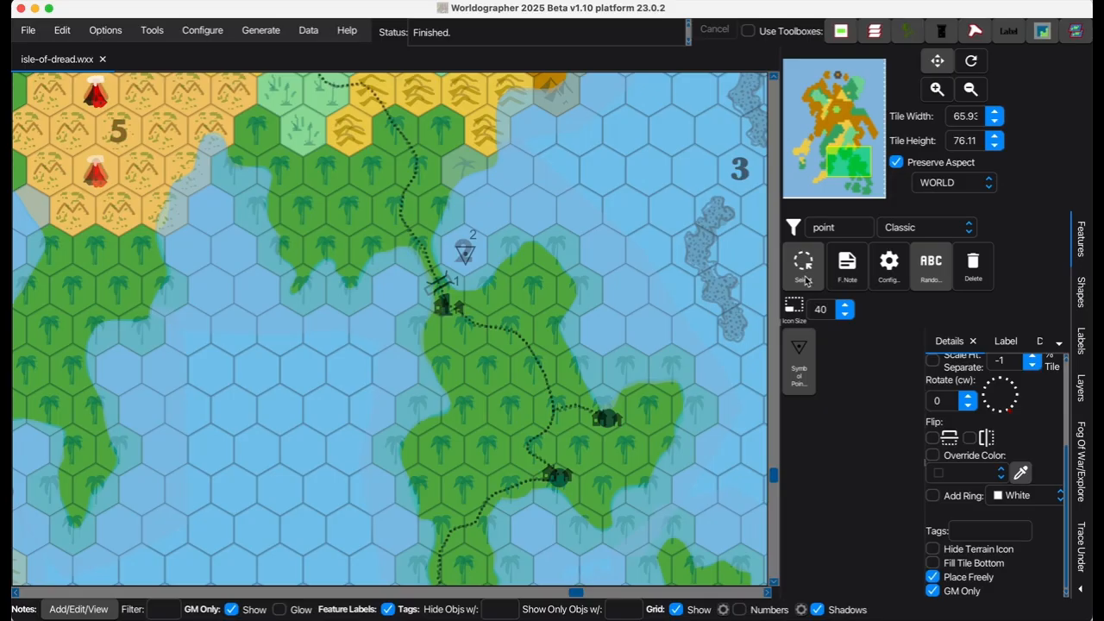
# Choose the point symbol, set its decoration text to "3" and place it over the traced number at location 3.
pyautogui.click(802, 368)
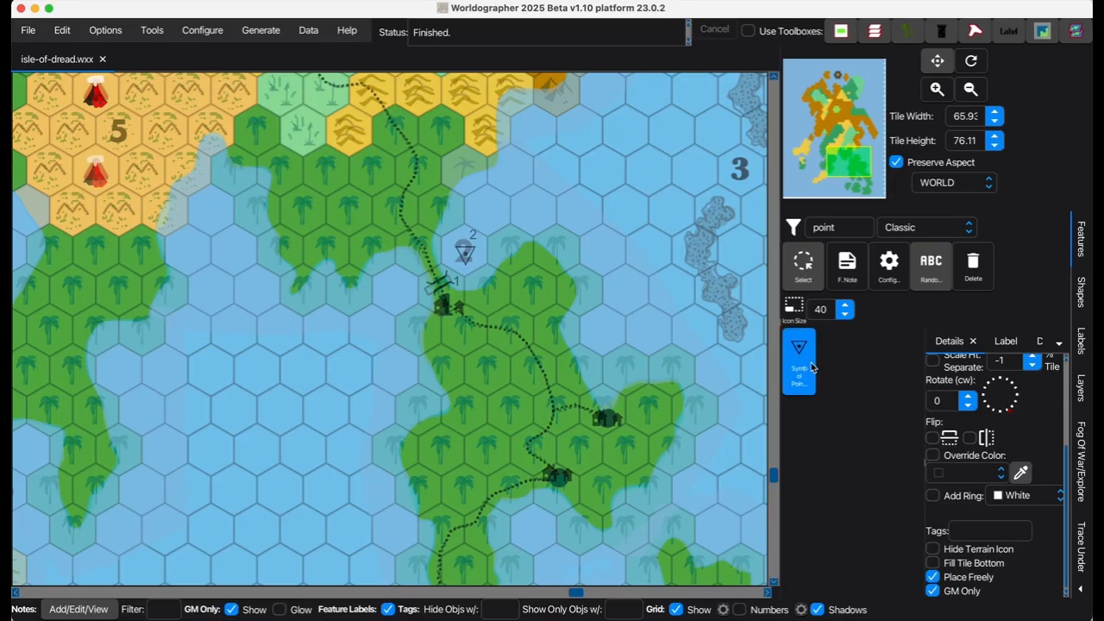
pyautogui.click(1005, 345)
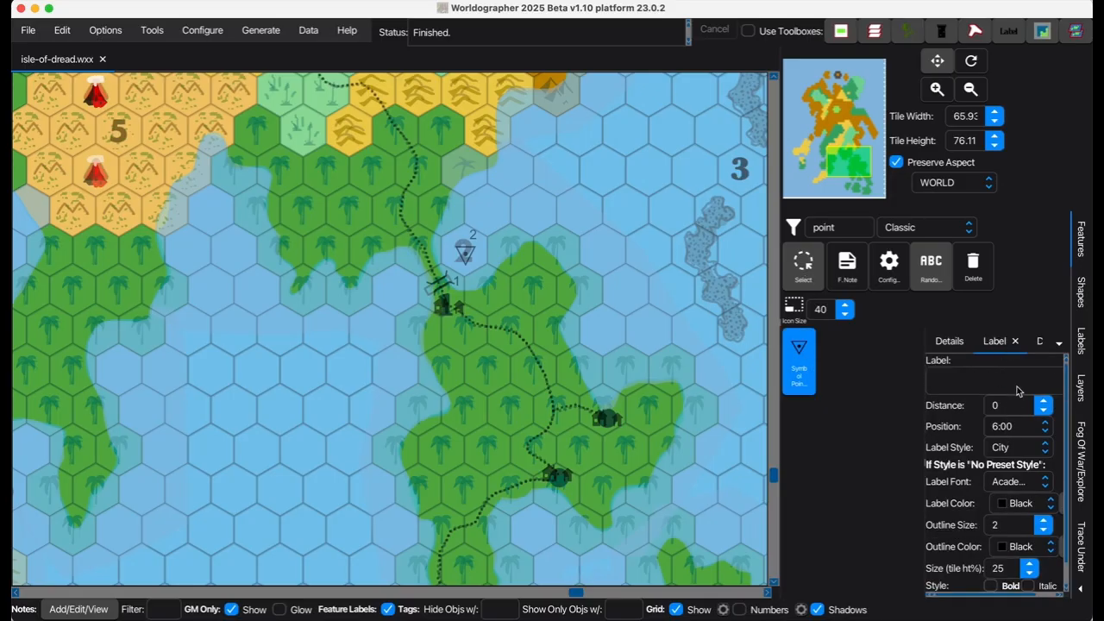
pyautogui.click(1038, 343)
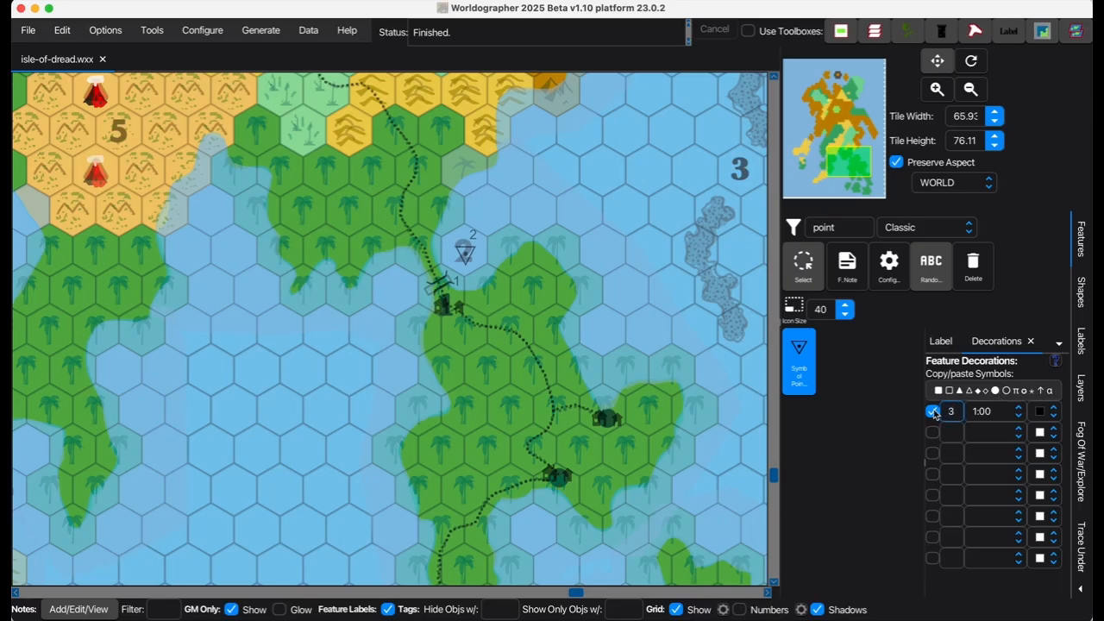
pyautogui.click(739, 170)
# Set the decoration text to "4" and place the point symbol over the traced number at location 4.
pyautogui.moveTo(849, 165)
pyautogui.mouseDown()
pyautogui.moveTo(859, 187)
pyautogui.moveTo(842, 157)
pyautogui.moveTo(834, 163)
pyautogui.moveTo(850, 150)
pyautogui.mouseUp()
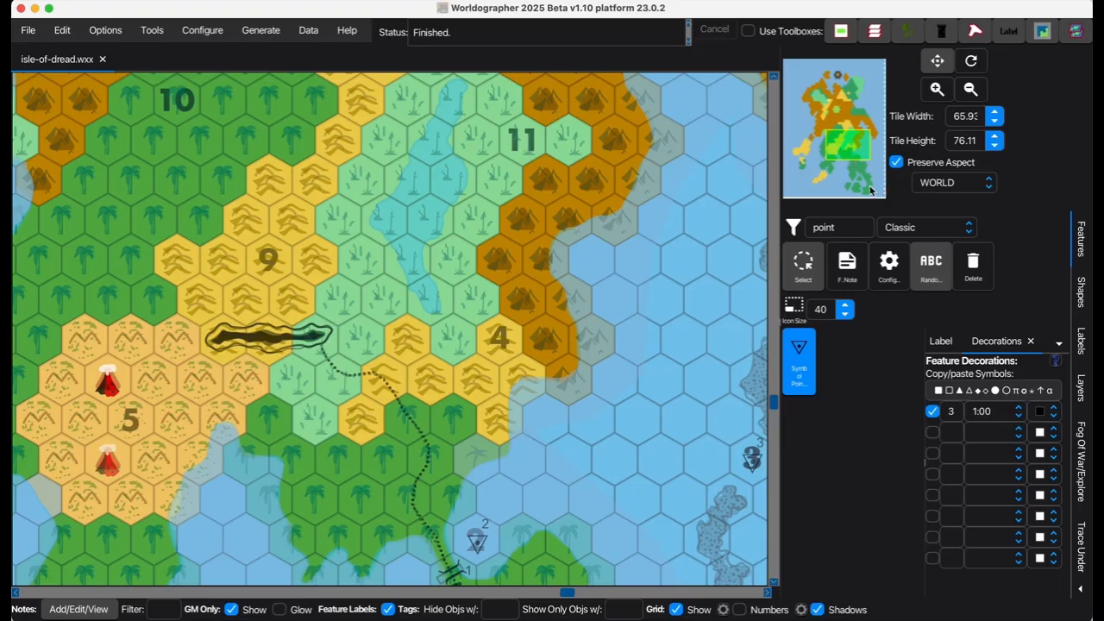
pyautogui.click(954, 413)
pyautogui.click(499, 339)
# Filter the features by "cave", choose the cave symbol and set its decoration text to "5" for location 5.
pyautogui.moveTo(851, 148); pyautogui.dragTo(836, 150)
pyautogui.click(808, 227)
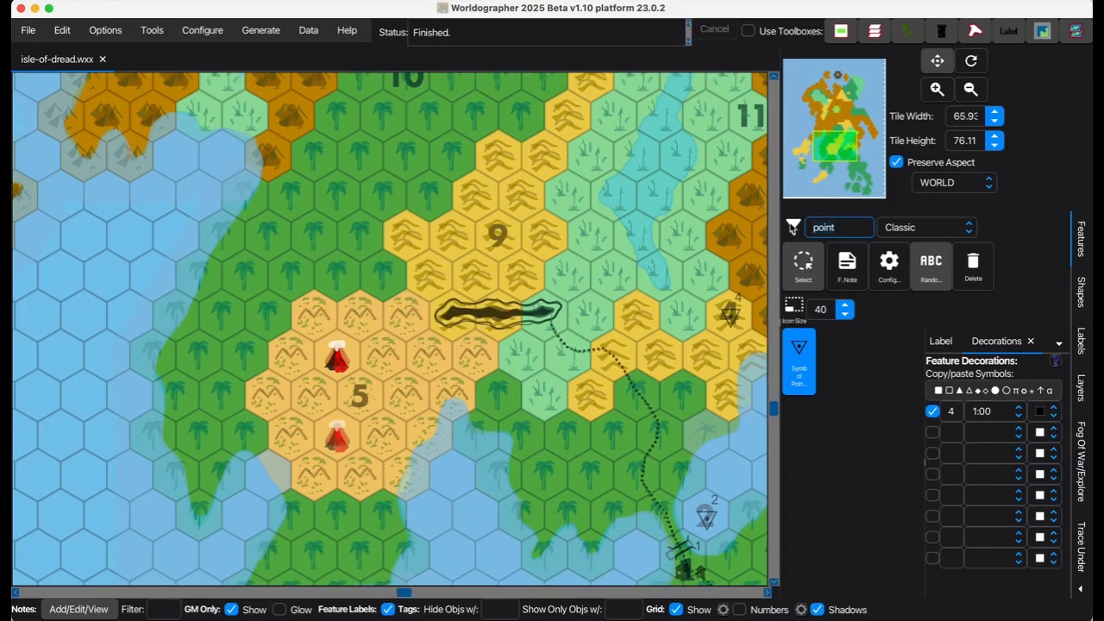
pyautogui.press('super+a')
pyautogui.write('d')
pyautogui.click(799, 354)
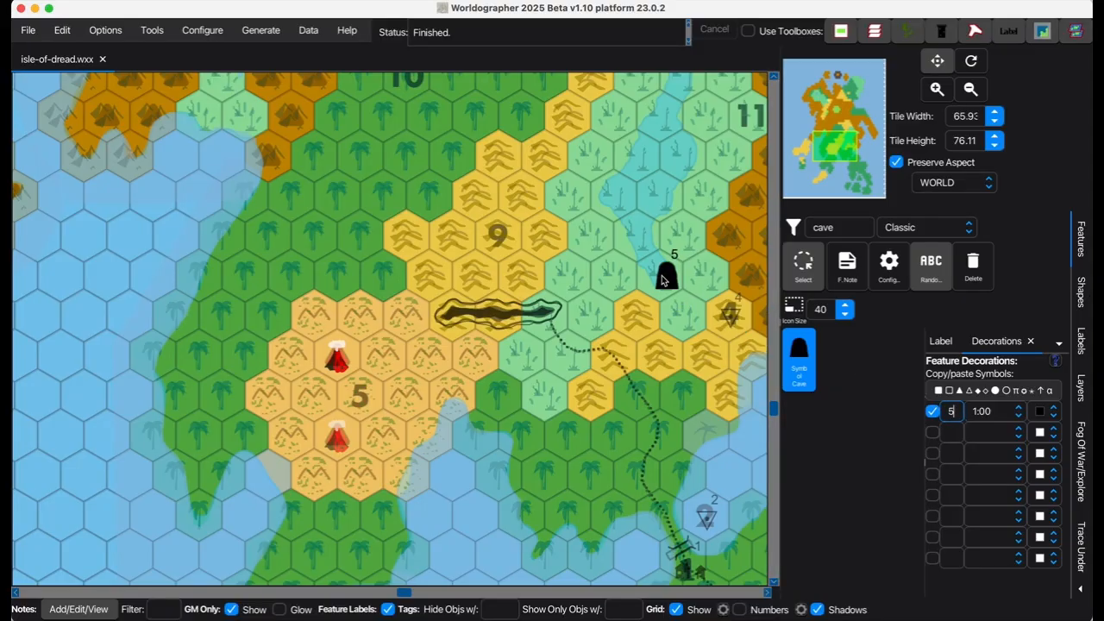
pyautogui.click(364, 396)
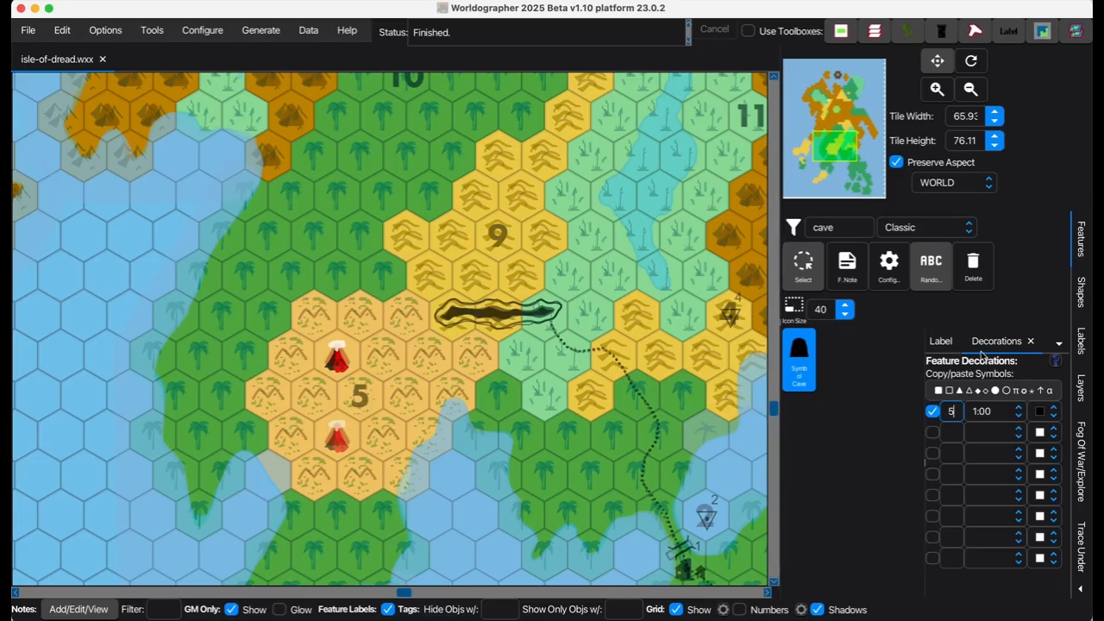
# Override the cave symbol's default scale with 50% of the tile and place it over the traced number at location 5.
pyautogui.click(942, 341)
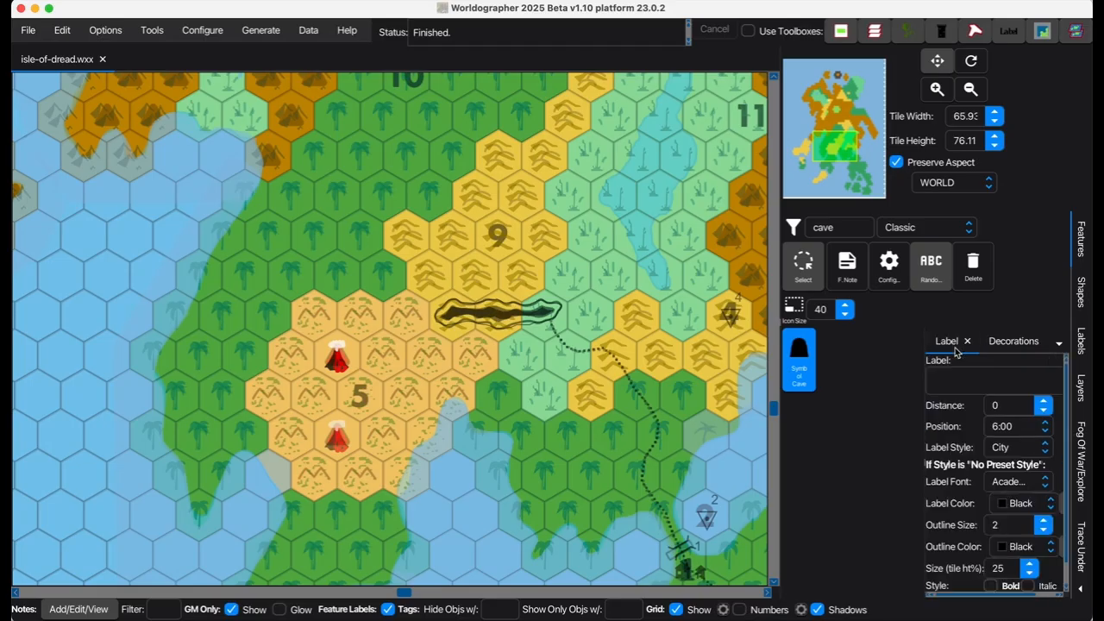
pyautogui.click(1059, 344)
pyautogui.click(1067, 369)
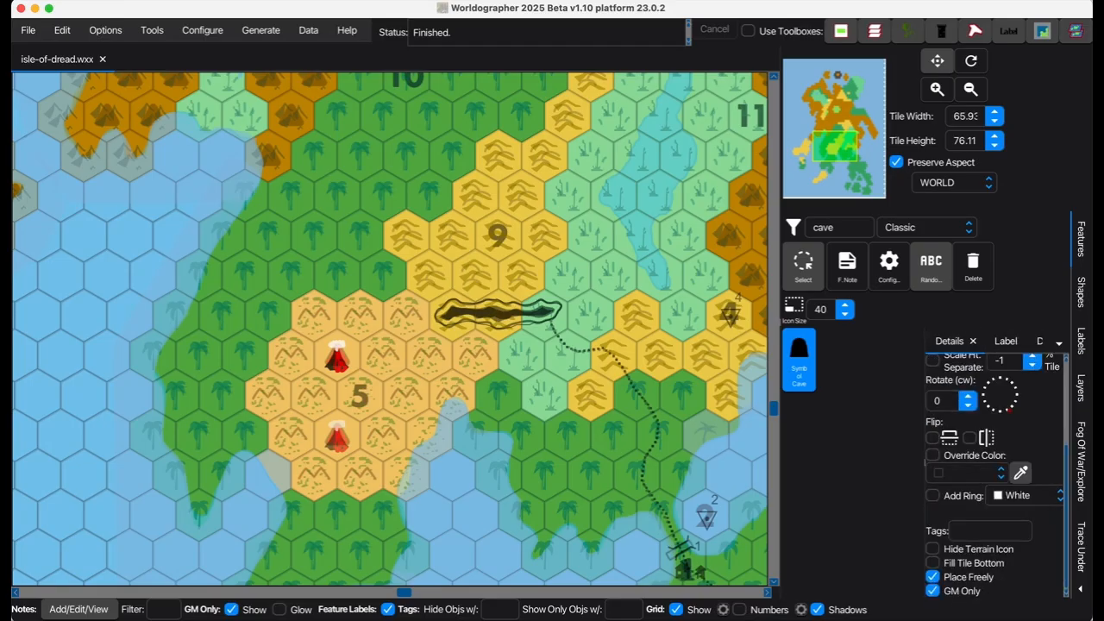
pyautogui.scroll(5, 1013, 398)
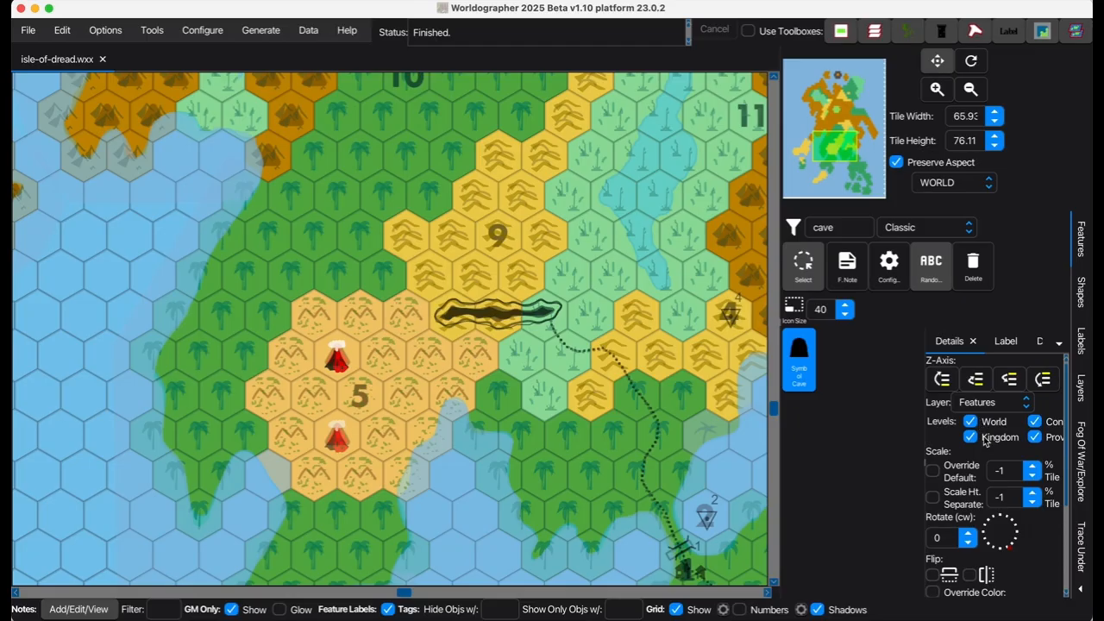
pyautogui.click(932, 471)
pyautogui.write('50')
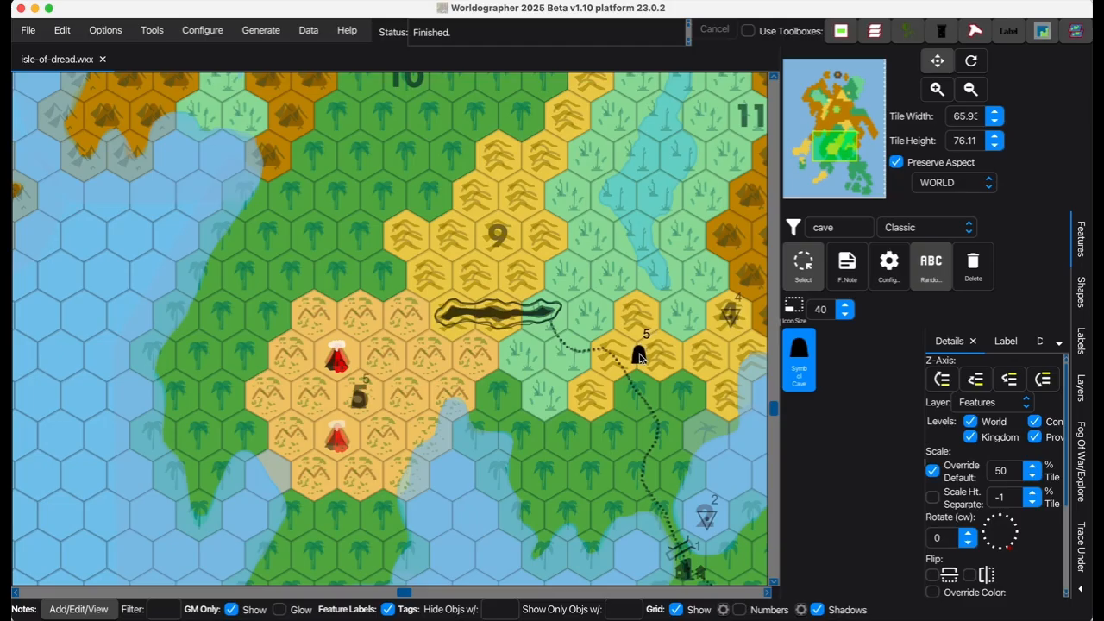
# Filter the features by "point" and choose the Point-of-Interest symbol for location 6.
pyautogui.click(833, 152)
pyautogui.moveTo(833, 152); pyautogui.dragTo(819, 177)
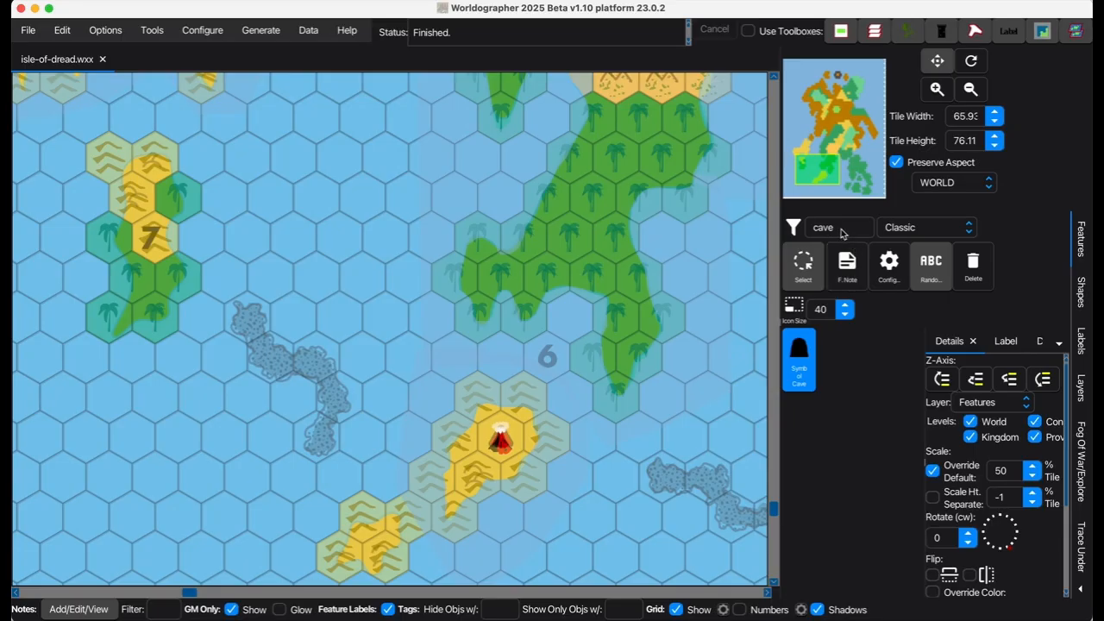
pyautogui.click(842, 231)
pyautogui.write('point')
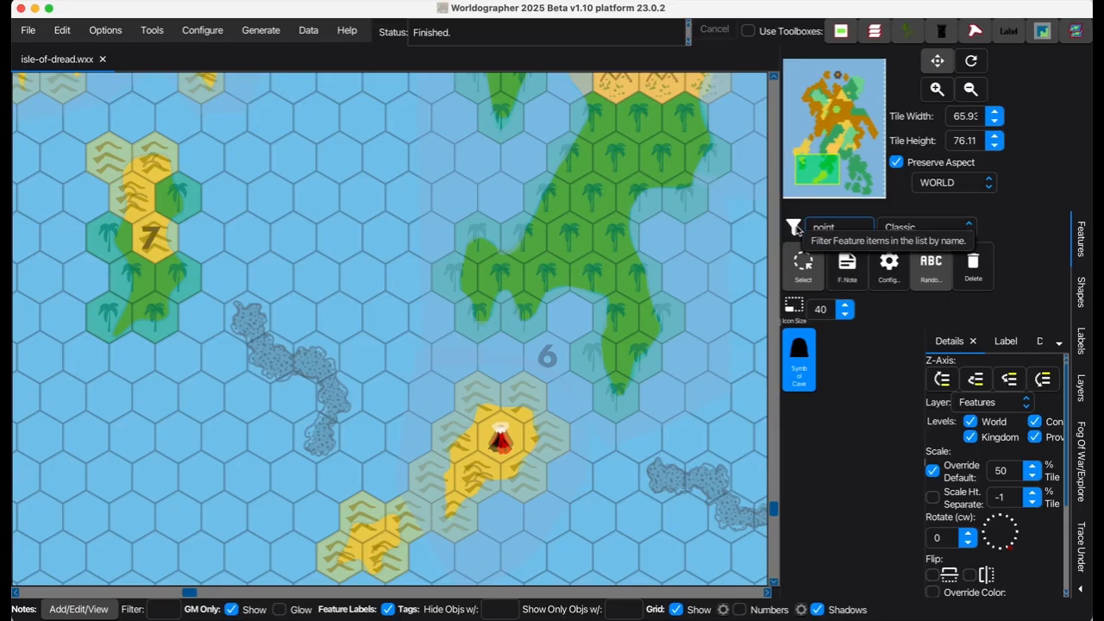
pyautogui.press('Return')
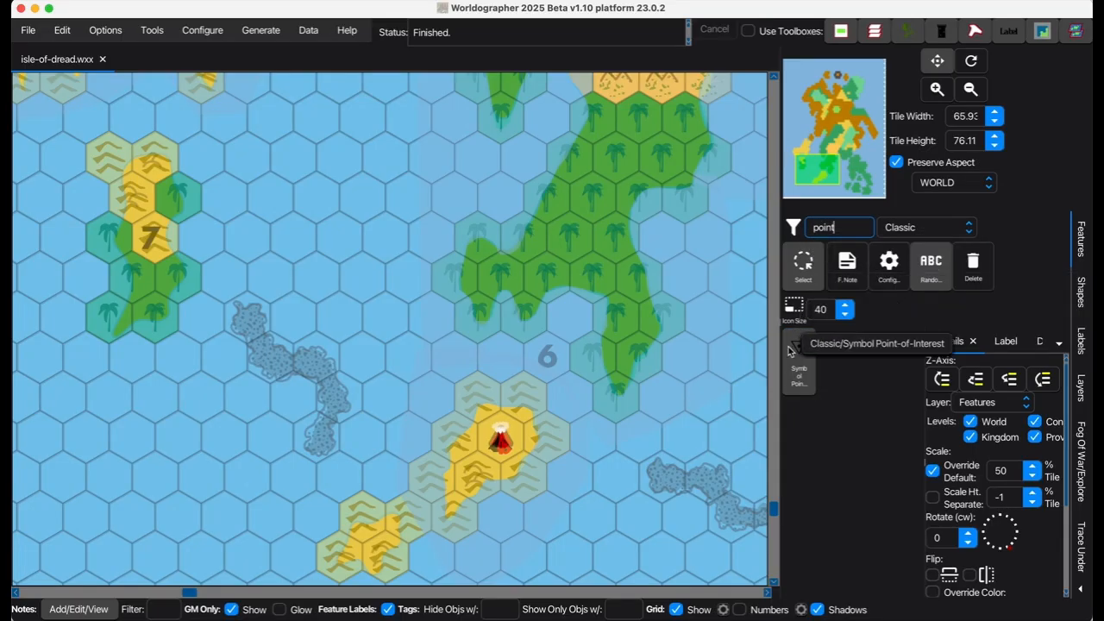
pyautogui.click(797, 352)
pyautogui.click(798, 352)
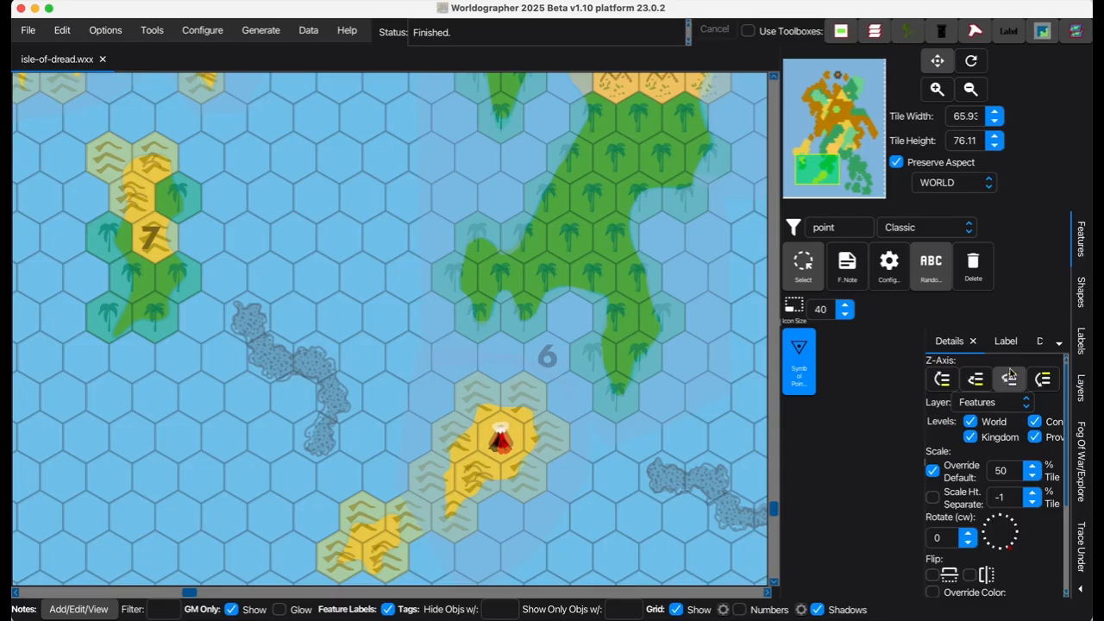
# Disable the scale override, set the decoration text to "6" and place the point symbol over the traced number at location 6.
pyautogui.click(932, 471)
pyautogui.click(1003, 342)
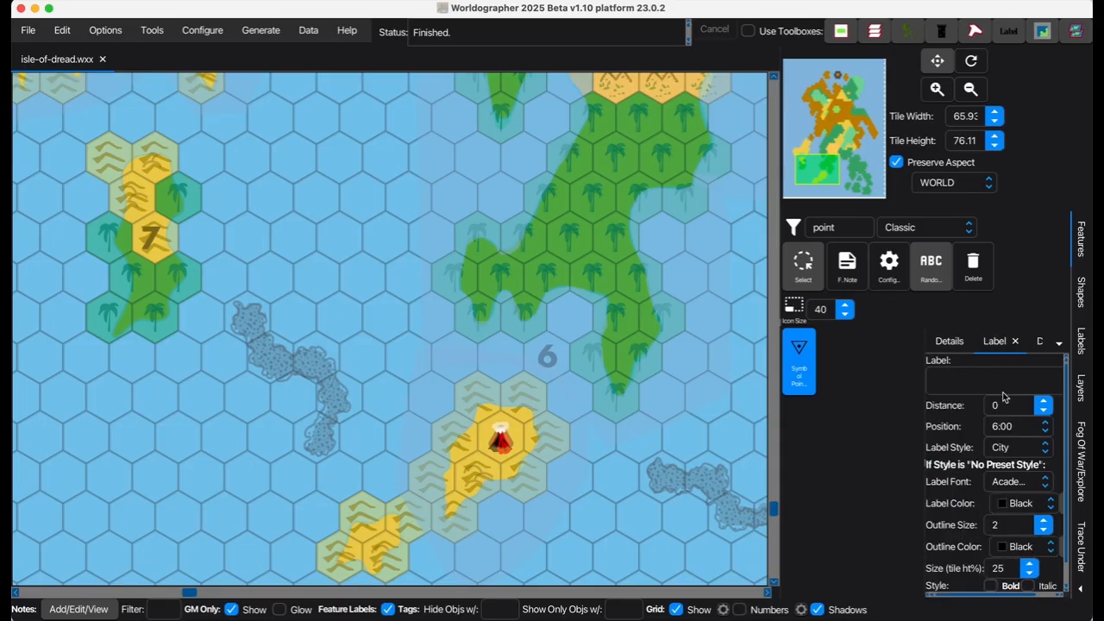
pyautogui.click(1040, 341)
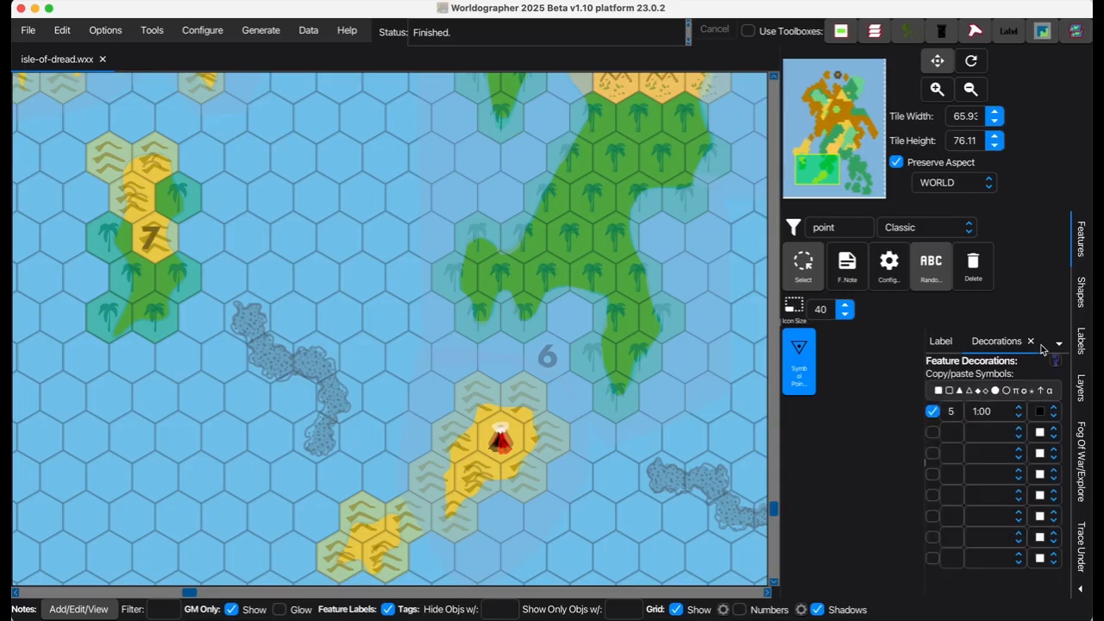
pyautogui.click(958, 414)
pyautogui.click(546, 360)
# Filter the features by "camp" and choose the Military Camp symbol.
pyautogui.click(838, 231)
pyautogui.click(811, 230)
pyautogui.write('c')
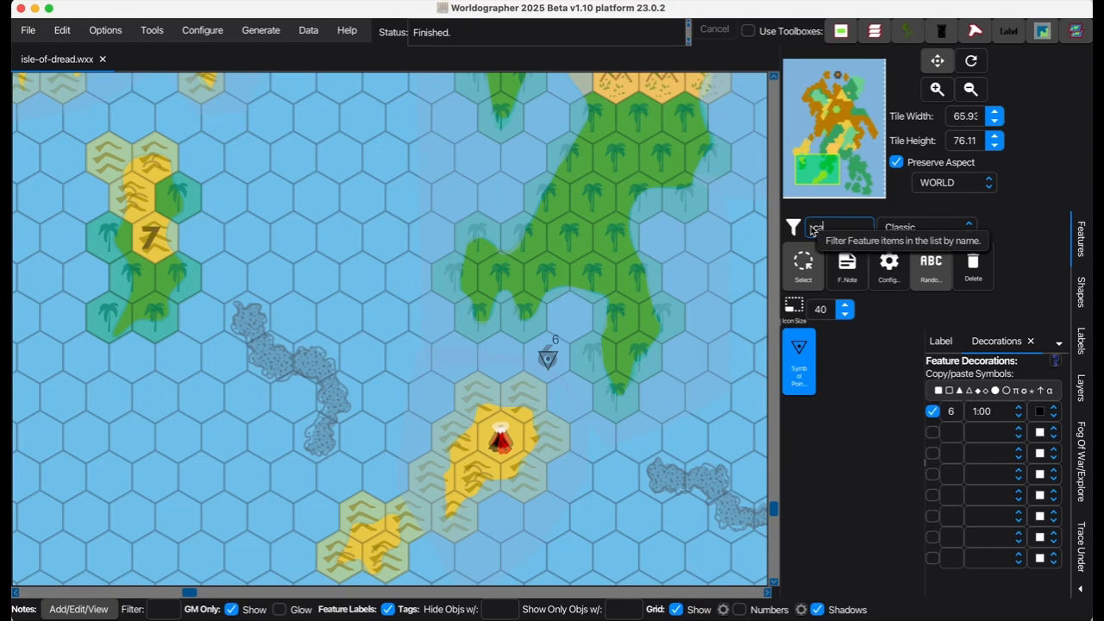
pyautogui.write('amp')
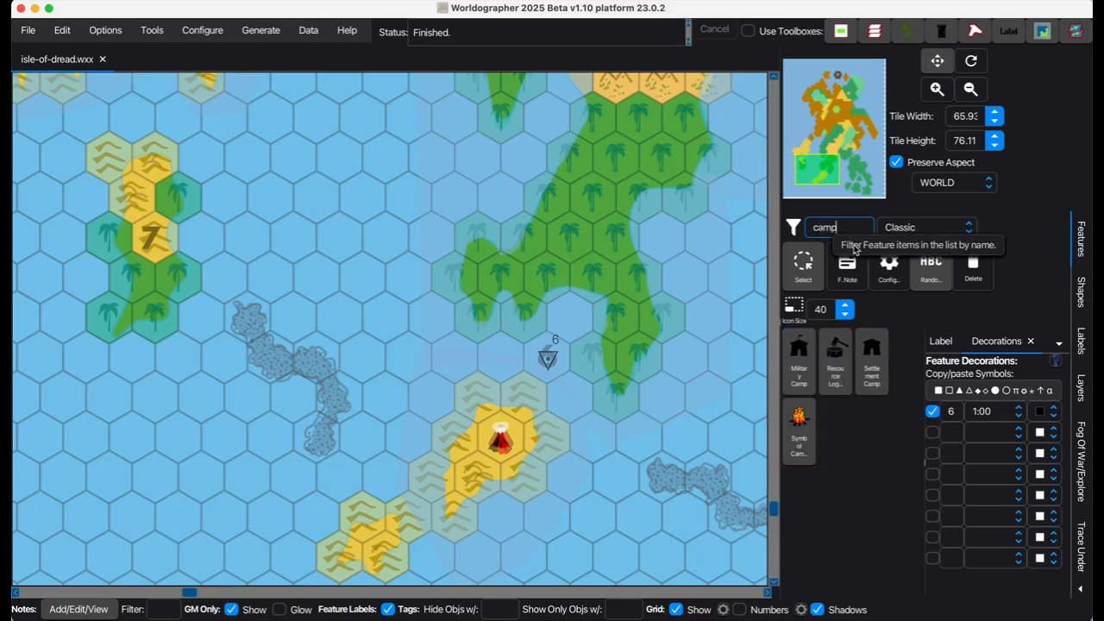
pyautogui.click(809, 349)
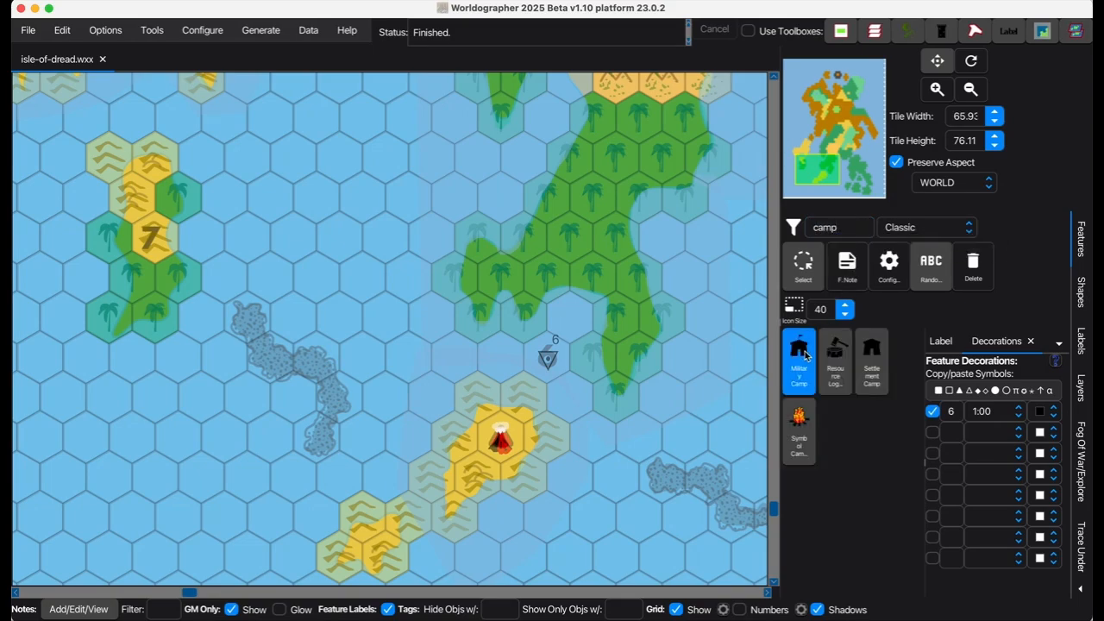
# Set the decoration text to "7" and place the Military Camp symbol beside the traced number at location 7.
pyautogui.click(943, 412)
pyautogui.write('7')
pyautogui.click(184, 228)
# Filter the features by "point" and choose the Point-of-Interest symbol for location 8.
pyautogui.moveTo(208, 252); pyautogui.dragTo(556, 311)
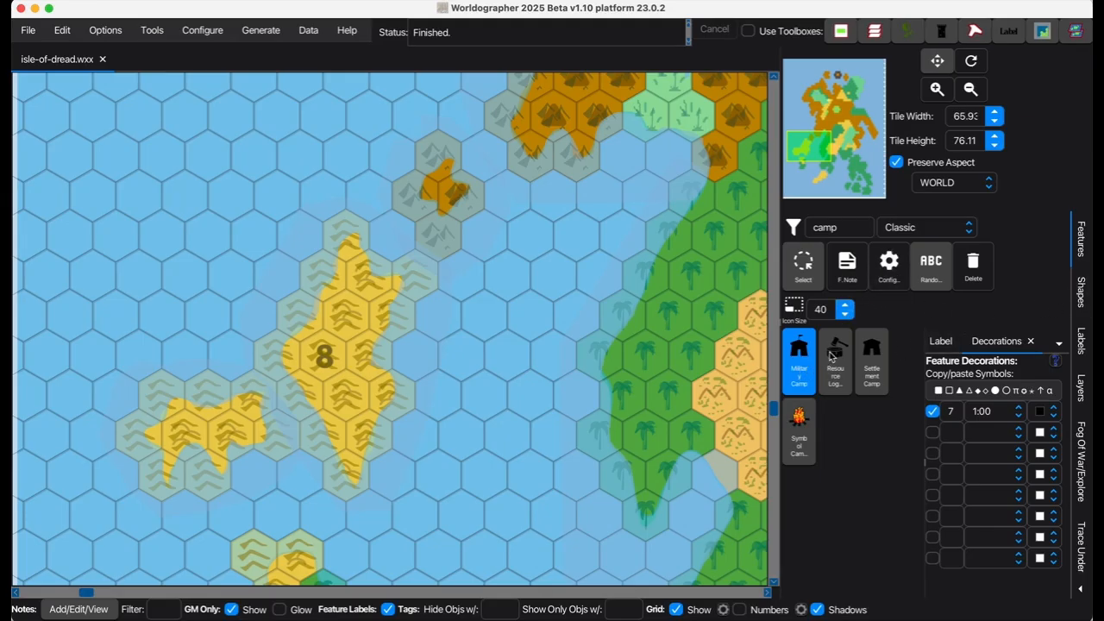
pyautogui.click(843, 228)
pyautogui.press('BackSpace')
pyautogui.press('BackSpace')
pyautogui.press('BackSpace')
pyautogui.press('BackSpace')
pyautogui.write('pd')
pyautogui.write('int')
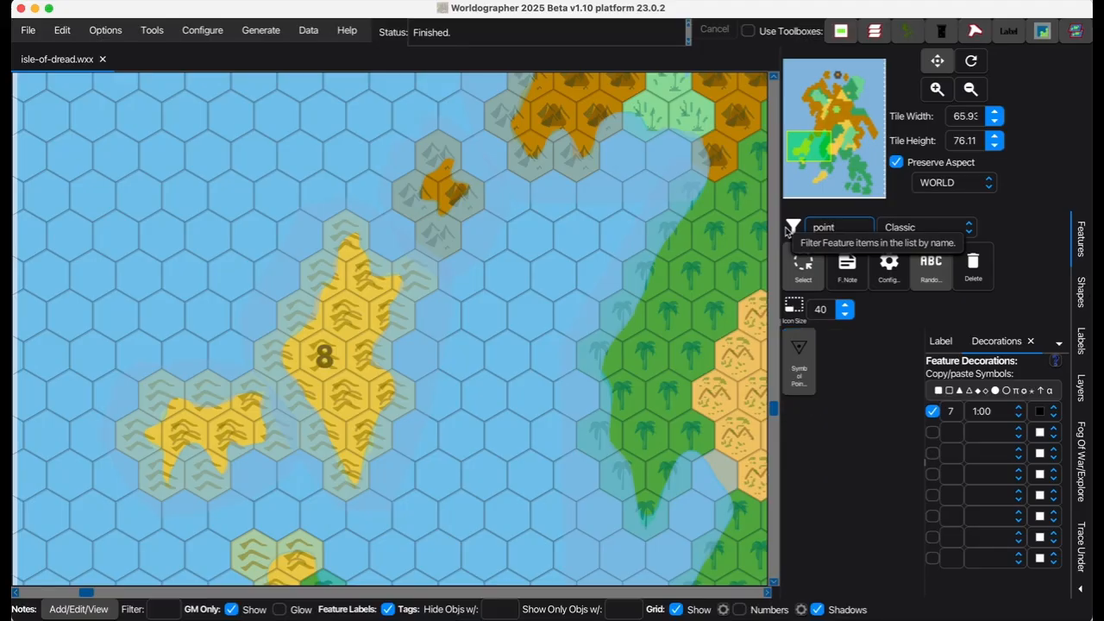
pyautogui.click(798, 355)
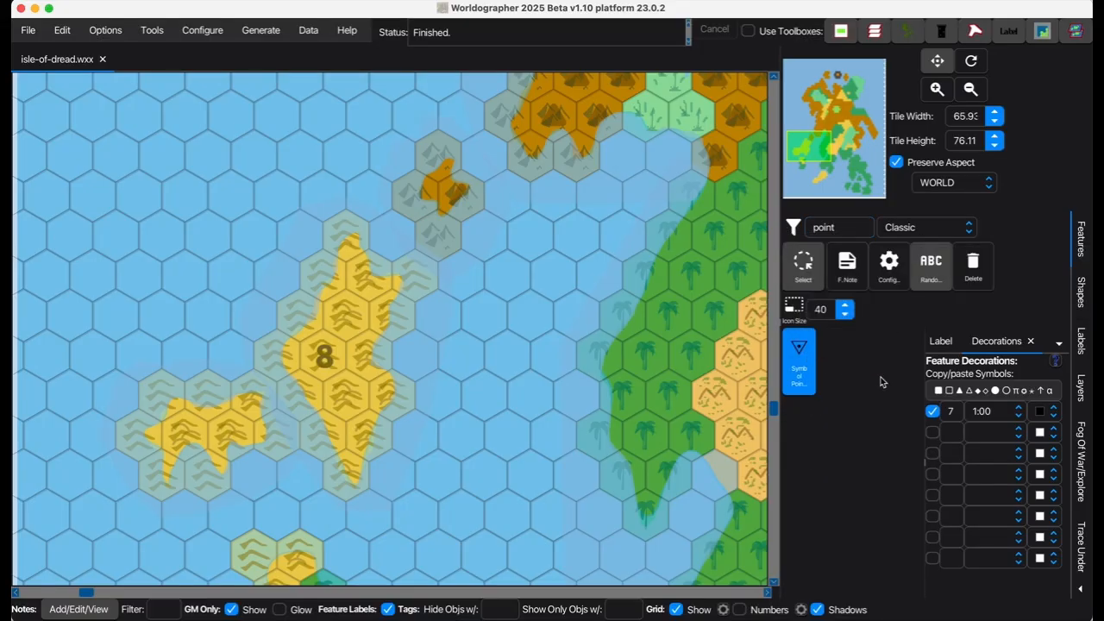
# Set the decoration text to "8" and place the point symbol over the traced number at location 8.
pyautogui.click(951, 413)
pyautogui.click(326, 356)
pyautogui.click(328, 358)
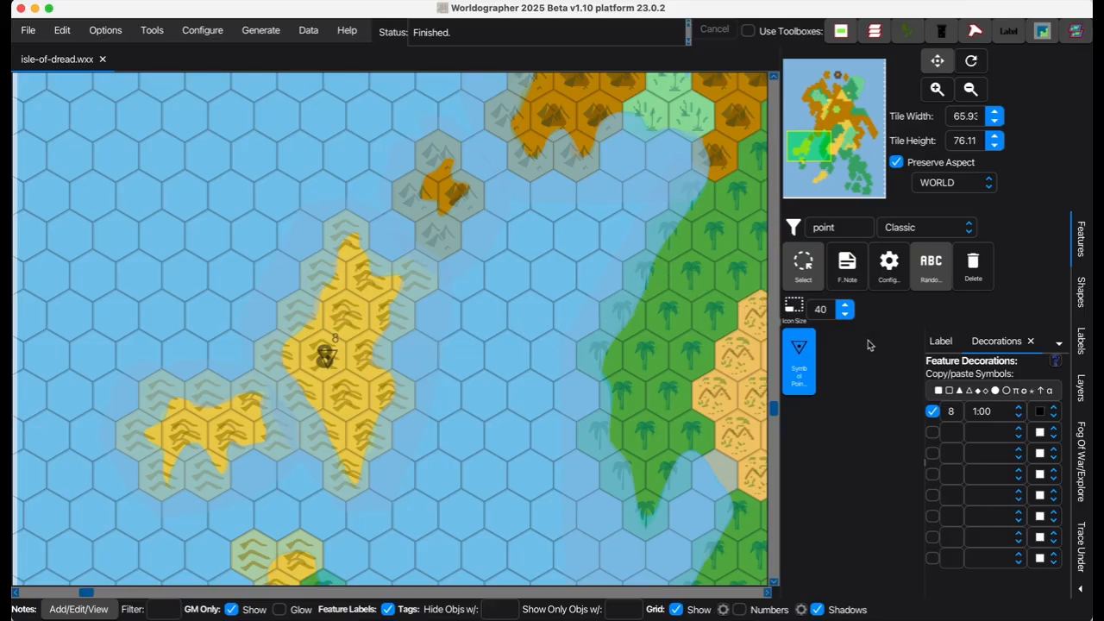
# Filter the features by "camp", choose the Military Camp symbol and set the decoration text to "9".
pyautogui.click(841, 227)
pyautogui.write('d')
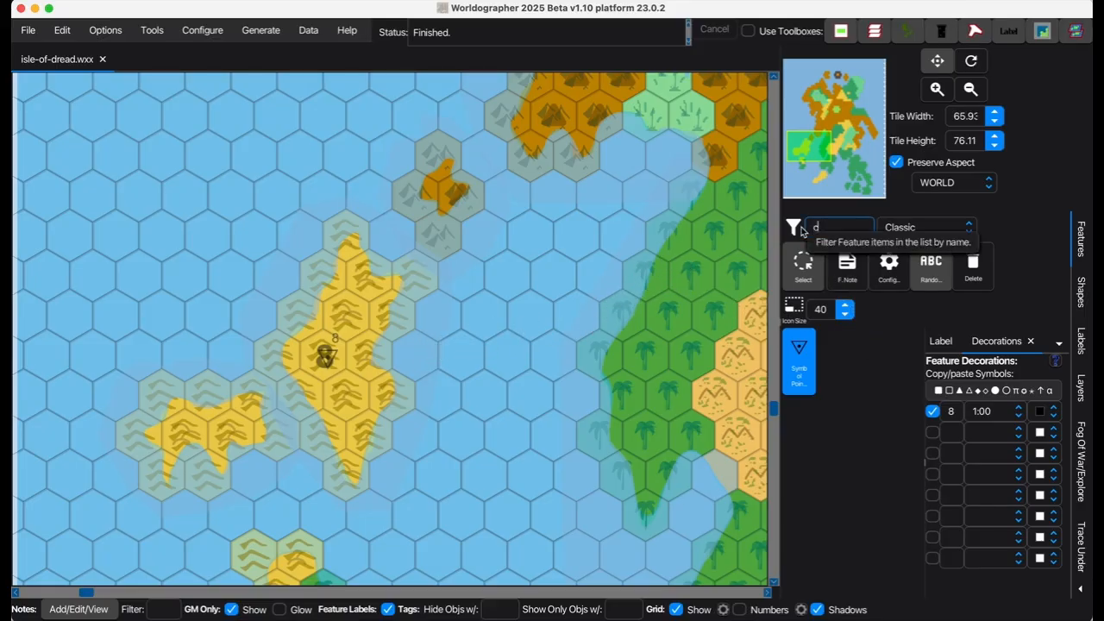
pyautogui.write('amp')
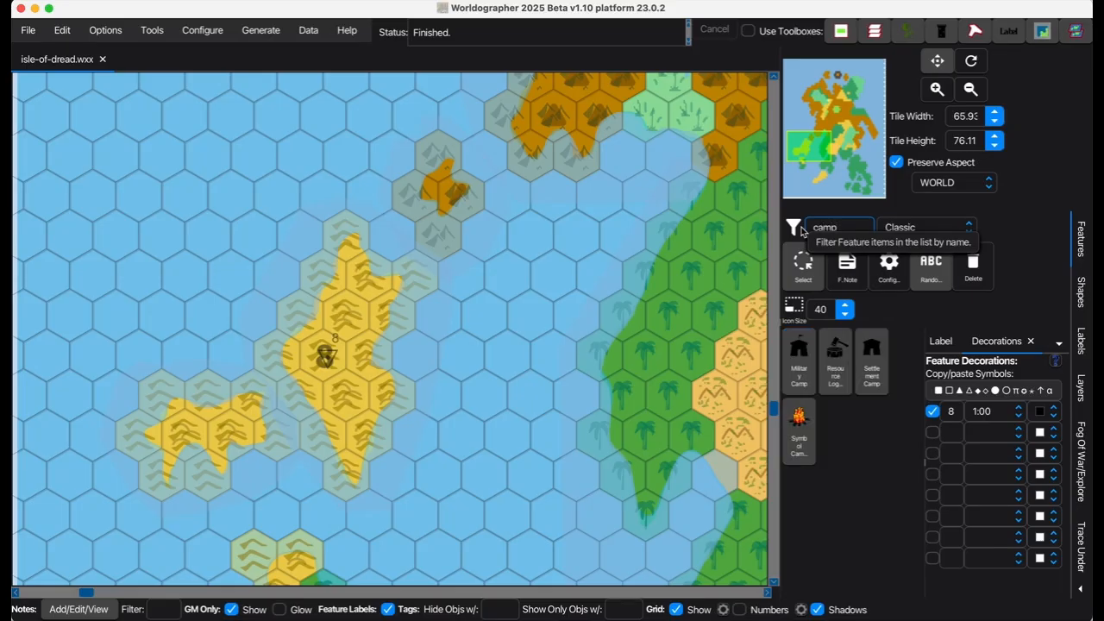
pyautogui.click(798, 358)
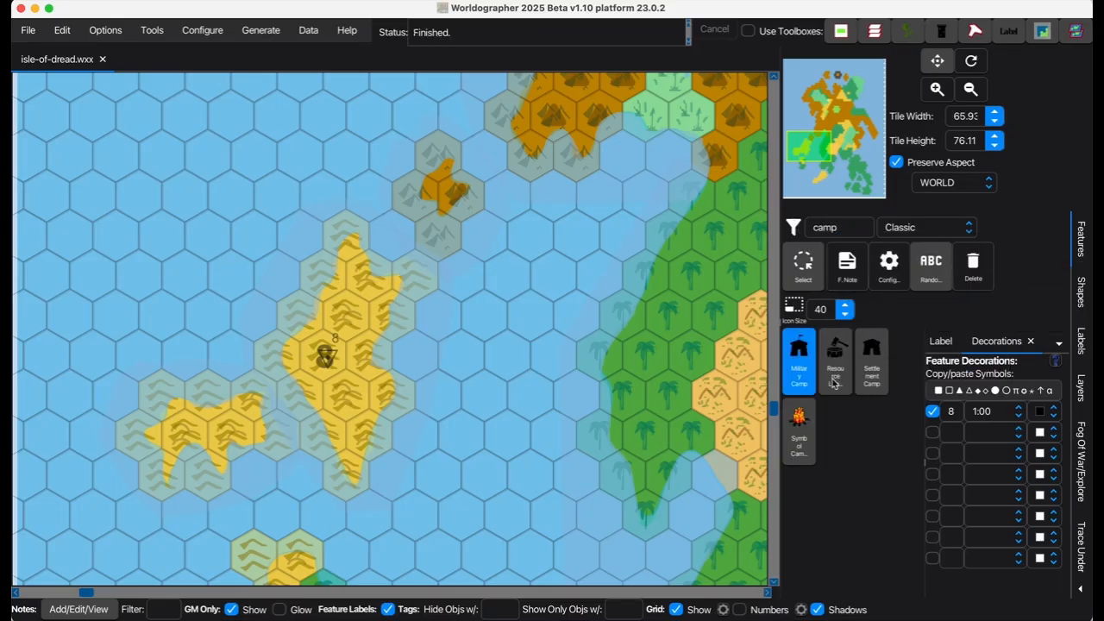
pyautogui.click(951, 414)
pyautogui.press('BackSpace')
pyautogui.write('9')
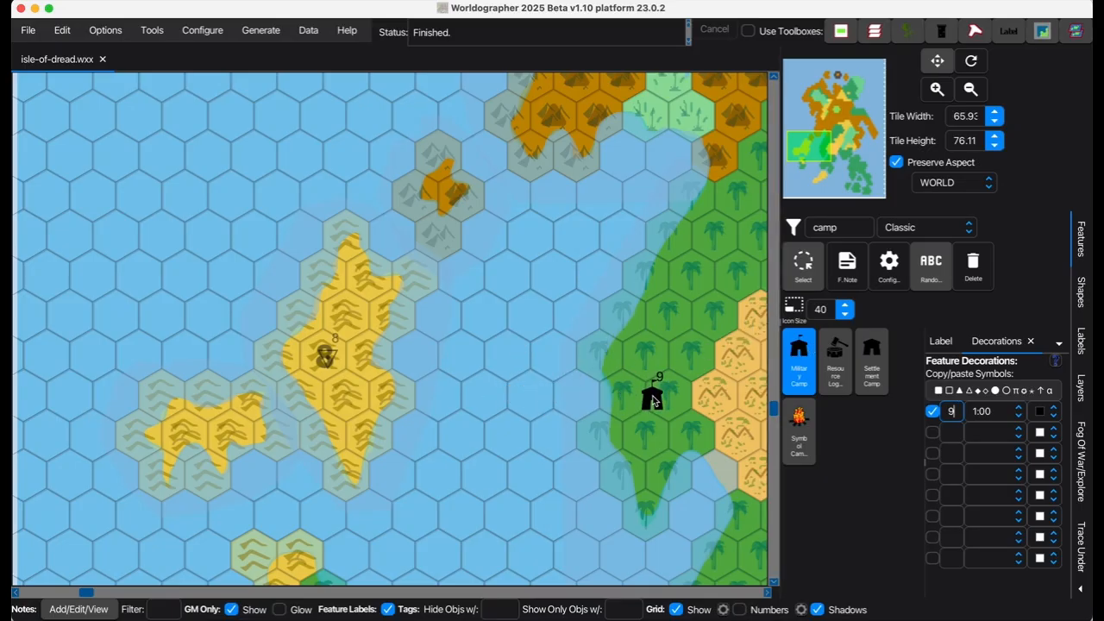
# Switch to the Settlement Camp symbol and place it over the traced number at location 9.
pyautogui.click(872, 361)
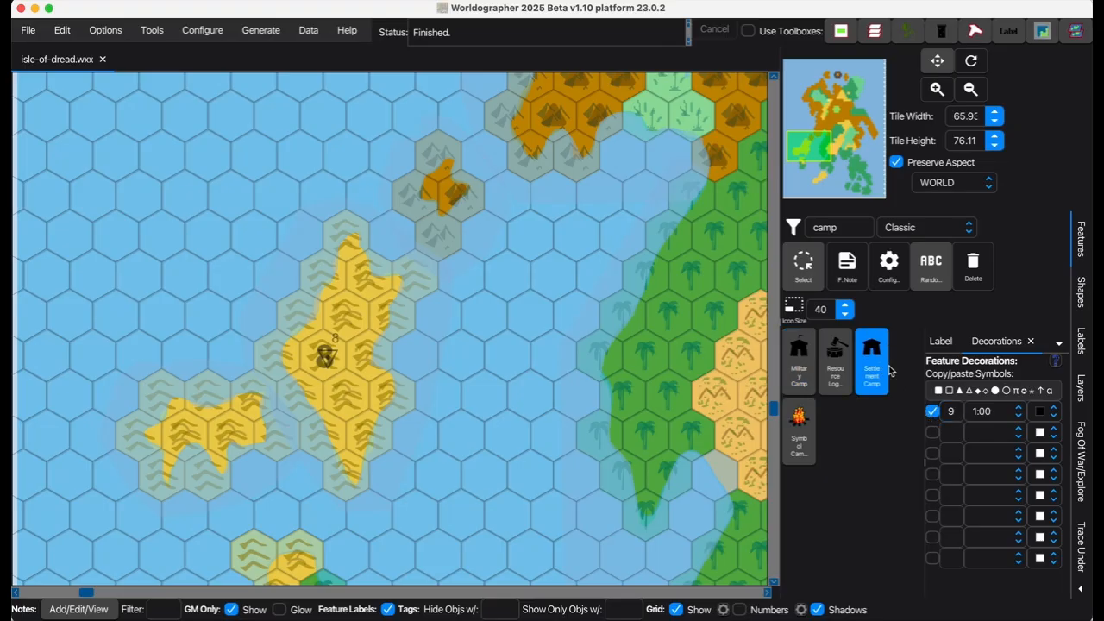
pyautogui.click(819, 144)
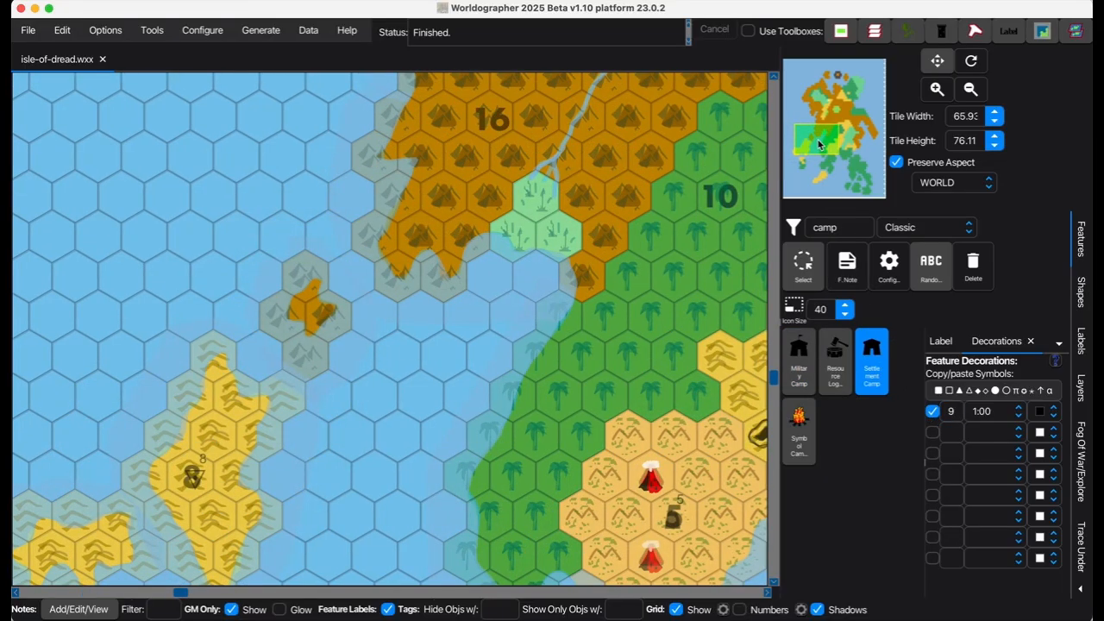
pyautogui.moveTo(821, 145)
pyautogui.mouseDown()
pyautogui.moveTo(820, 160)
pyautogui.moveTo(810, 155)
pyautogui.moveTo(834, 176)
pyautogui.moveTo(836, 143)
pyautogui.mouseUp()
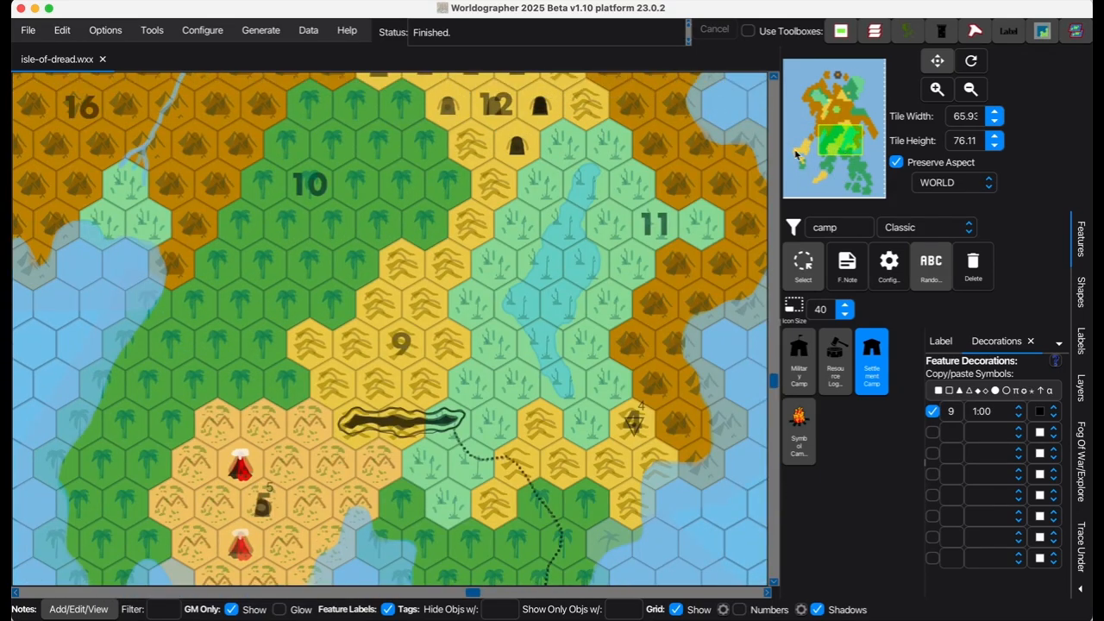
pyautogui.click(406, 349)
# Set the decoration text to "10" and place the Settlement Camp symbol over the traced number at location 10.
pyautogui.moveTo(959, 412); pyautogui.dragTo(943, 413)
pyautogui.write('10')
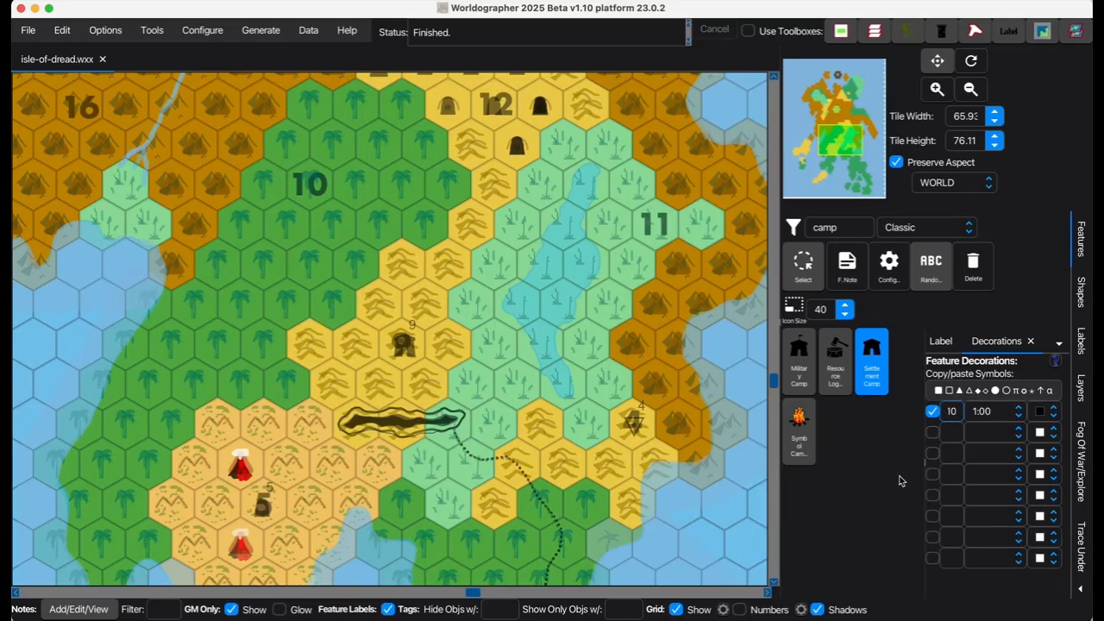
pyautogui.click(313, 185)
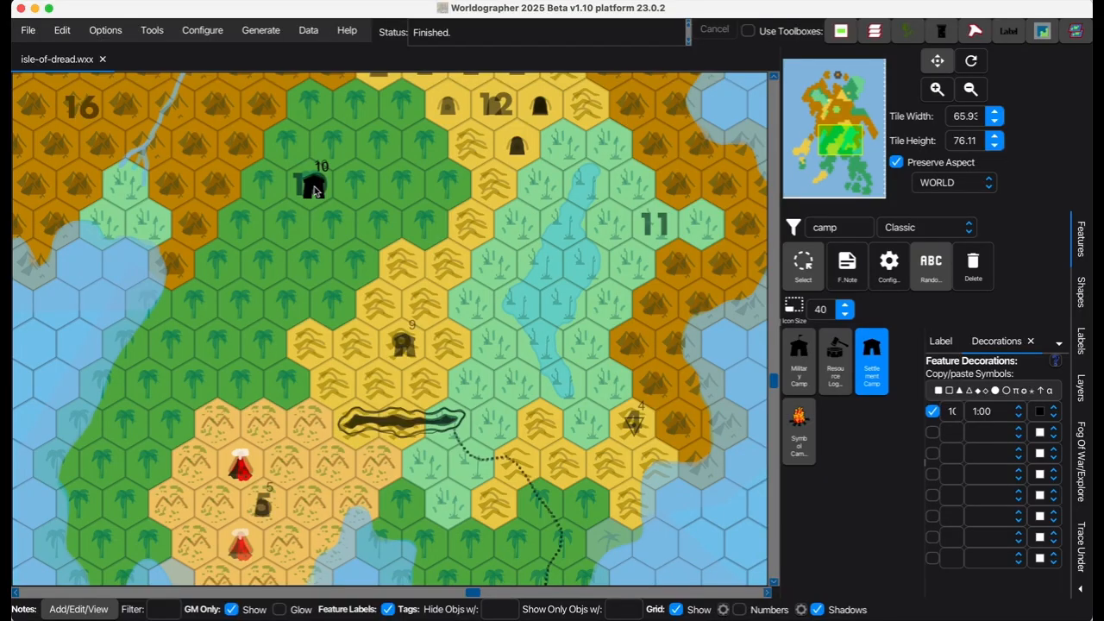
pyautogui.click(321, 186)
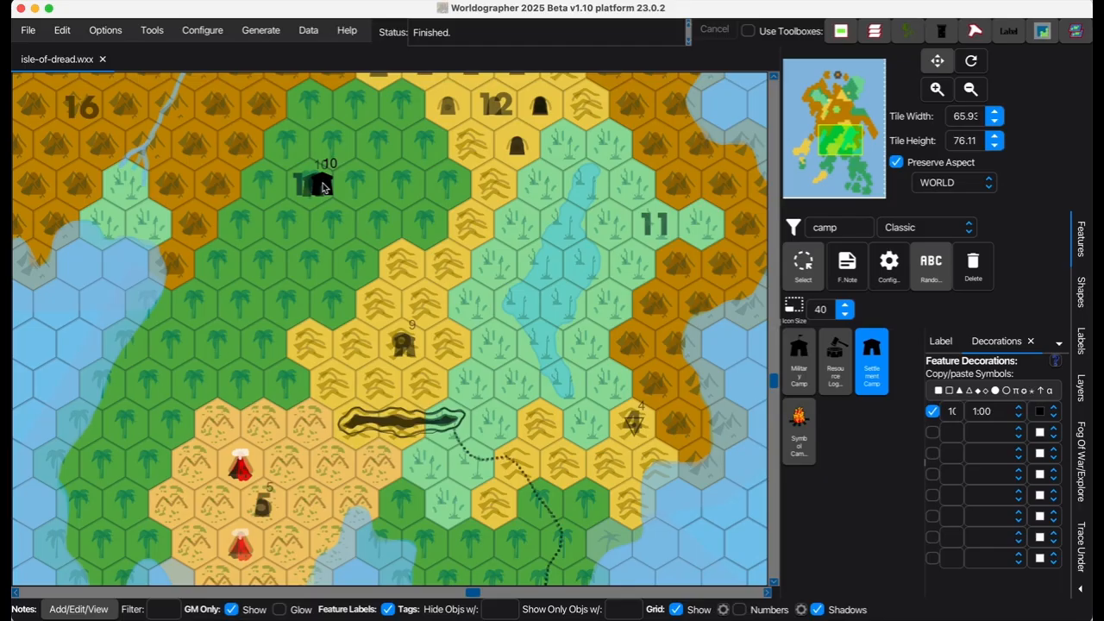
pyautogui.moveTo(320, 186); pyautogui.dragTo(486, 246)
# Filter the features by "settle", narrow the filter to "vill" instead, and choose the Settlement Village symbol.
pyautogui.moveTo(838, 227); pyautogui.dragTo(796, 229)
pyautogui.write('settle')
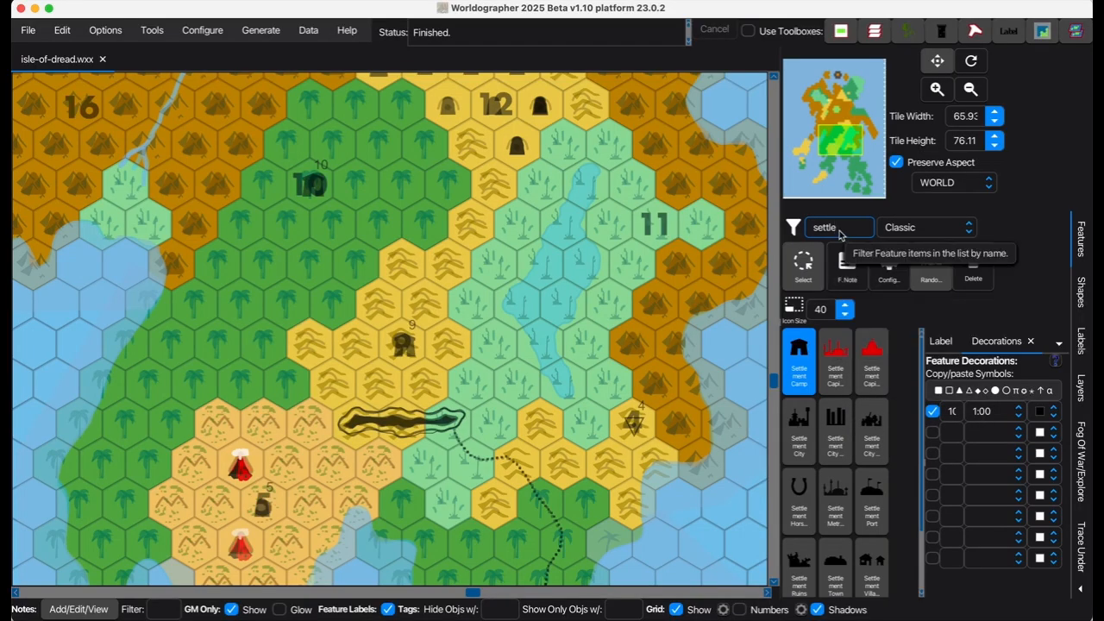
pyautogui.press('super+a')
pyautogui.write('vi')
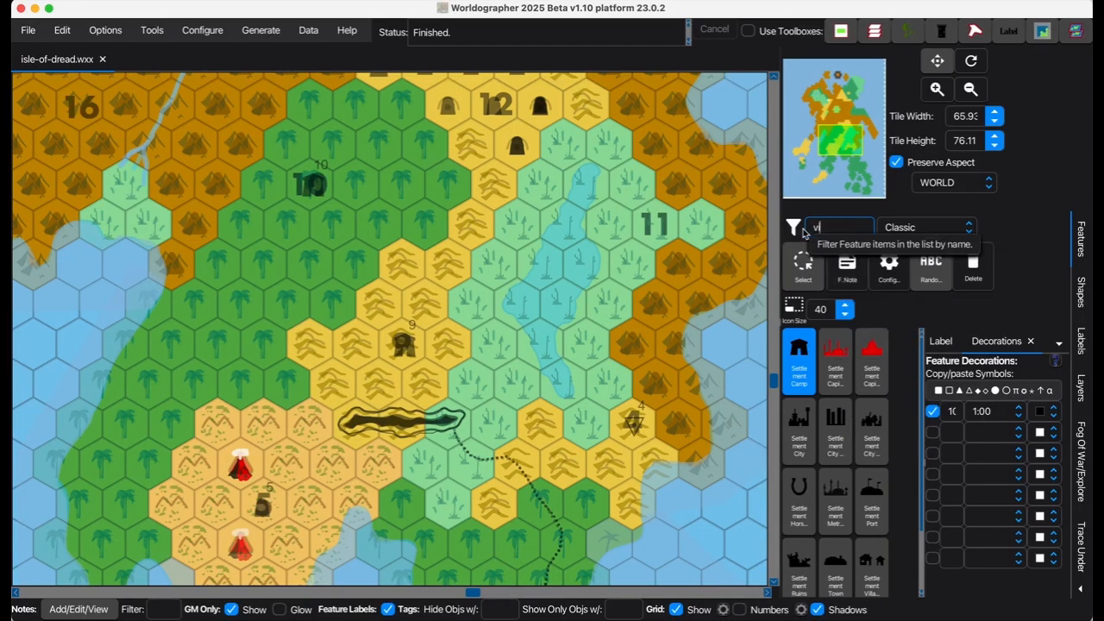
pyautogui.write('ll')
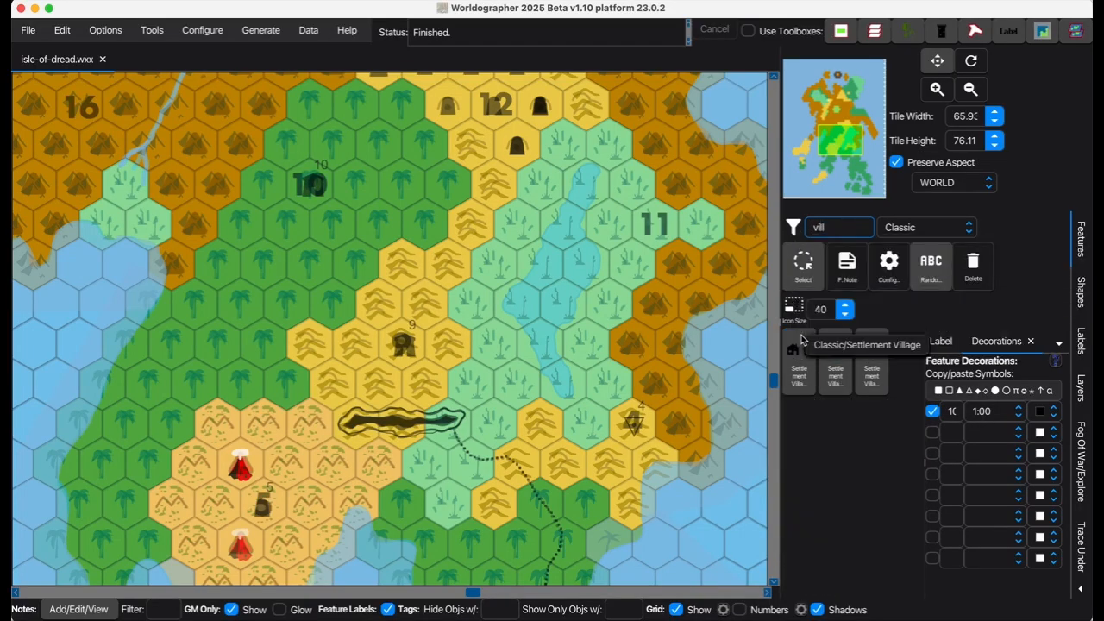
# Set the decoration text to "11" and place the Settlement Village symbol over the traced number at location 11.
pyautogui.click(953, 413)
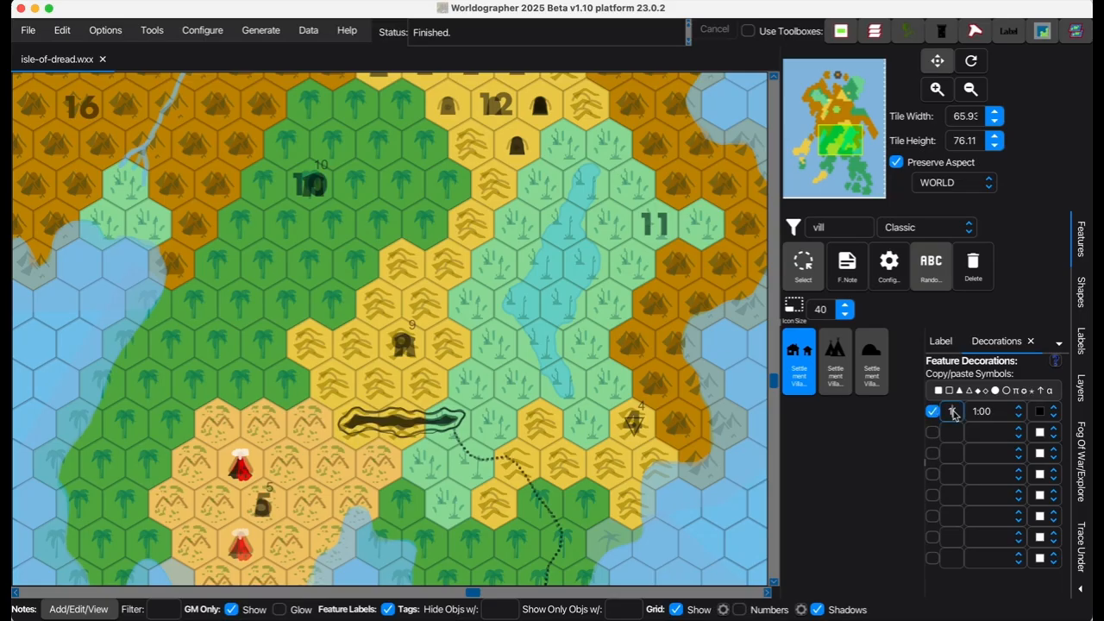
pyautogui.write('0')
pyautogui.click(658, 229)
# Disable the number decoration and place Settlement Village symbols on the traced dots of the two southernmost islands.
pyautogui.moveTo(842, 143); pyautogui.dragTo(855, 186)
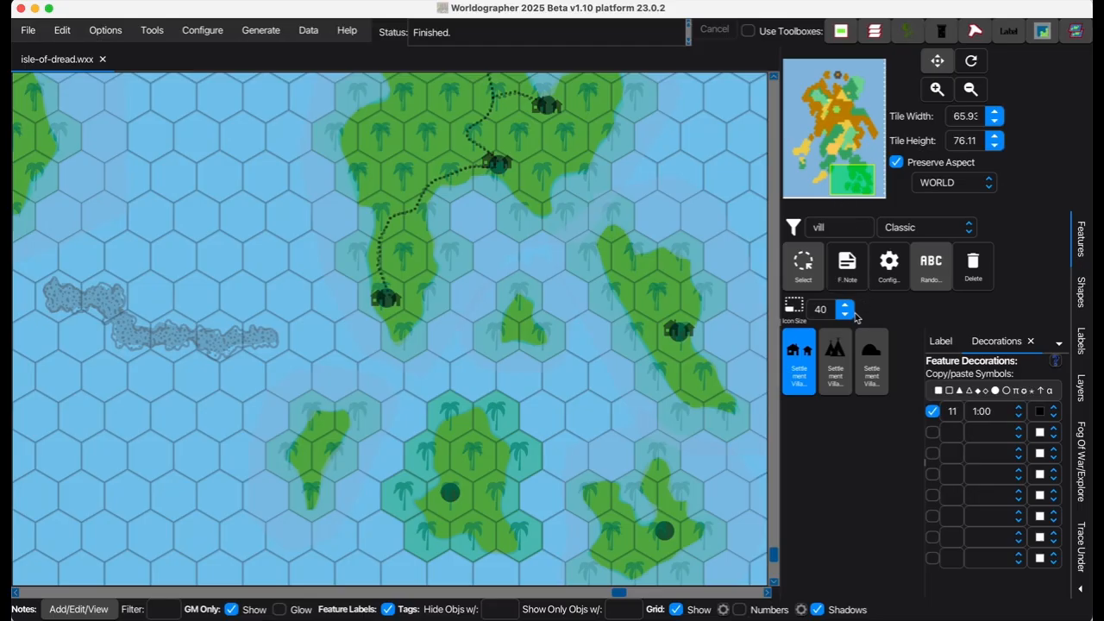
pyautogui.click(932, 411)
pyautogui.moveTo(852, 183)
pyautogui.mouseDown()
pyautogui.moveTo(848, 141)
pyautogui.moveTo(863, 189)
pyautogui.mouseUp()
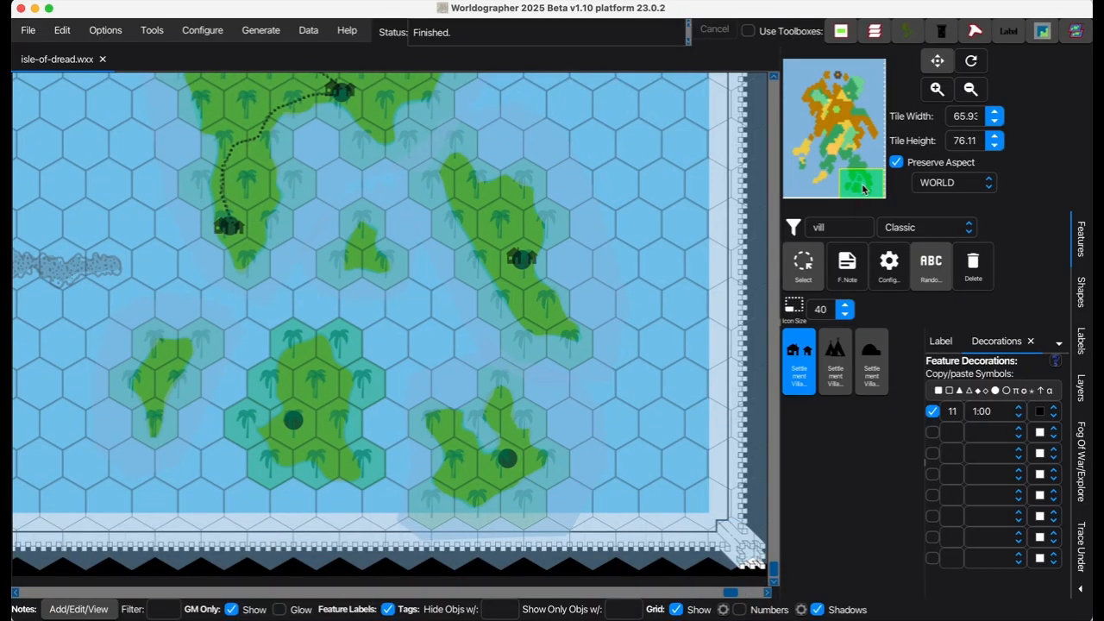
pyautogui.click(932, 412)
pyautogui.click(506, 458)
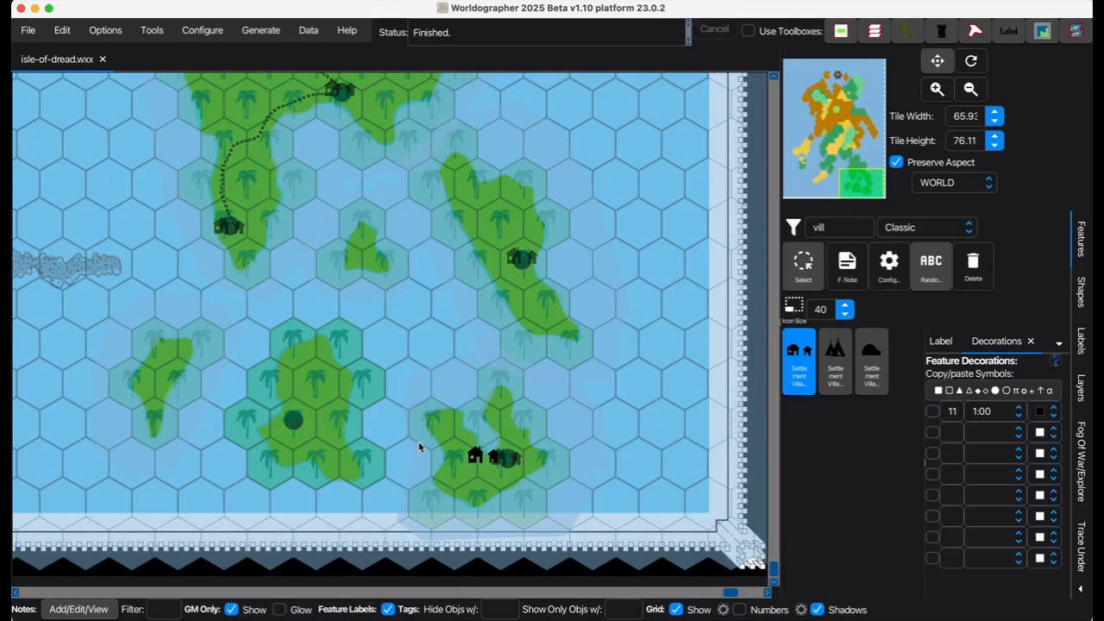
pyautogui.click(288, 415)
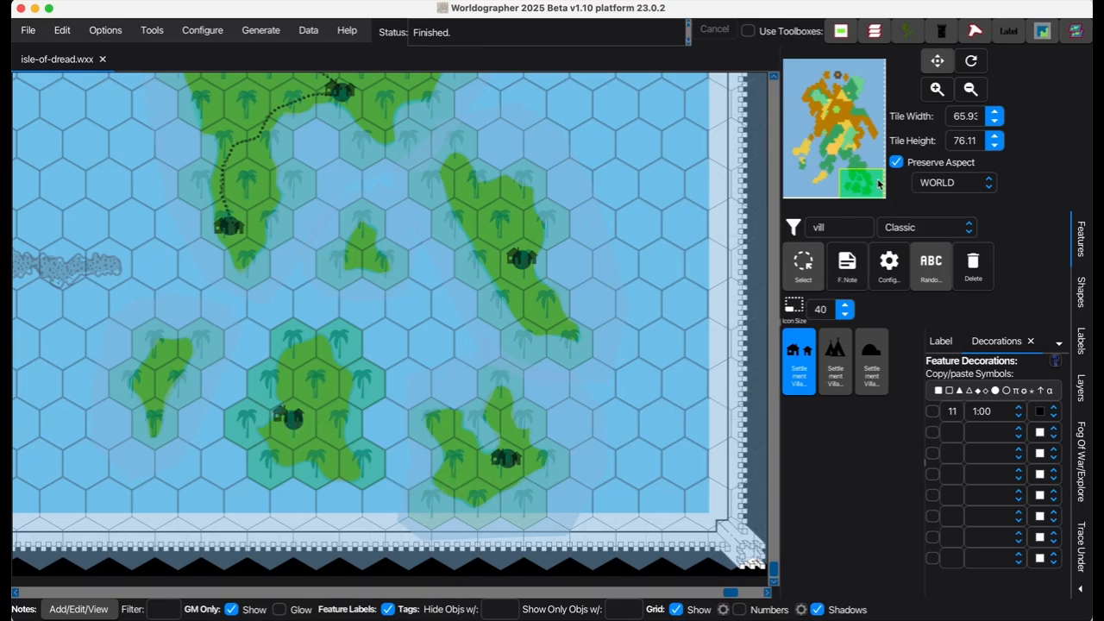
# Select the existing feature at location 12, enable its decoration and set the decoration text to "12".
pyautogui.moveTo(873, 184); pyautogui.dragTo(846, 138)
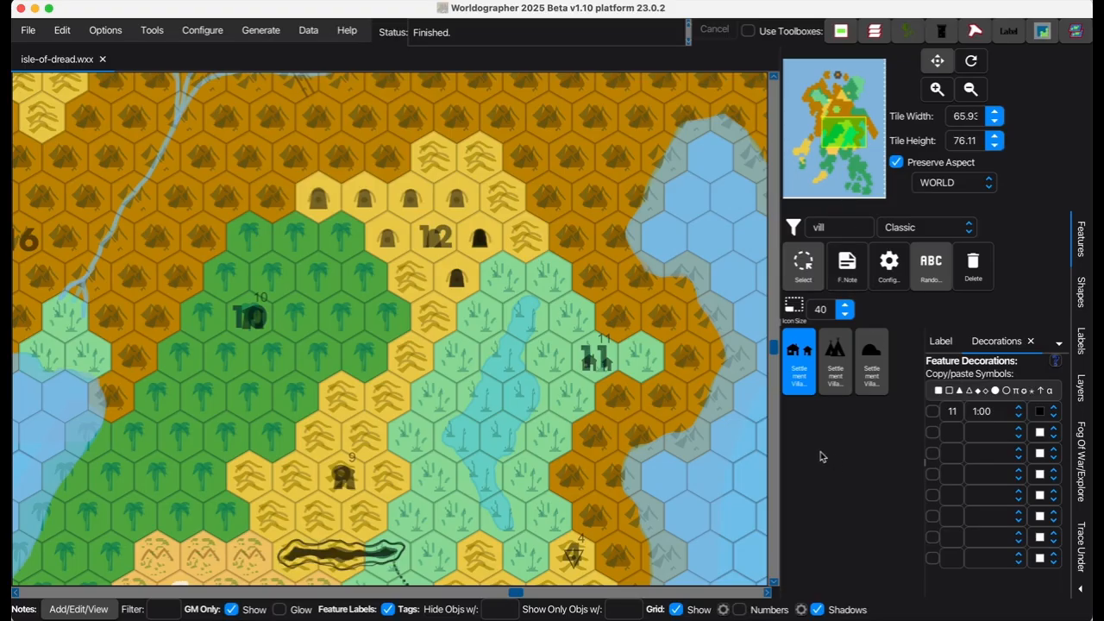
pyautogui.click(800, 272)
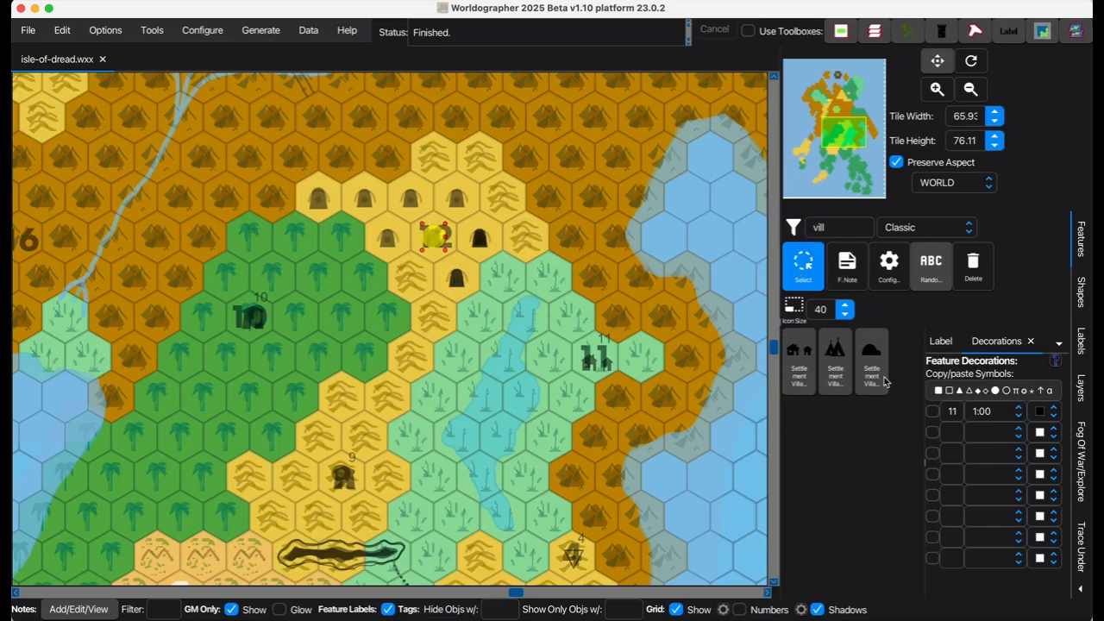
pyautogui.click(932, 410)
pyautogui.click(957, 417)
pyautogui.press('BackSpace')
pyautogui.write('2')
pyautogui.click(814, 277)
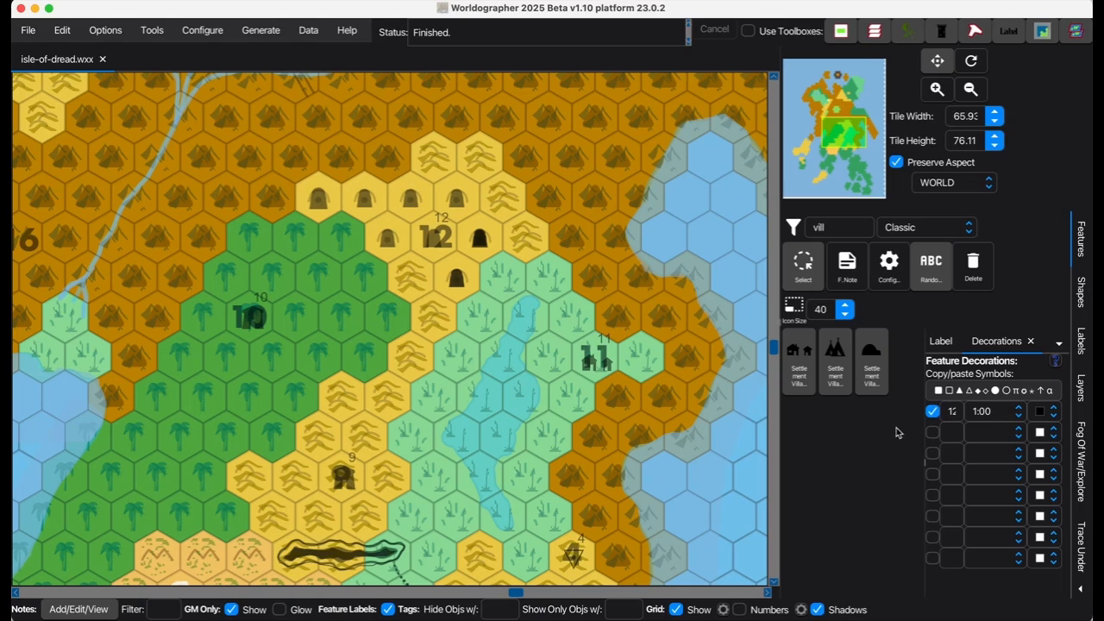
# Filter the features by "lair", replace the filter with "point", and choose the Point-of-Interest symbol for location 13.
pyautogui.moveTo(832, 132); pyautogui.dragTo(865, 131)
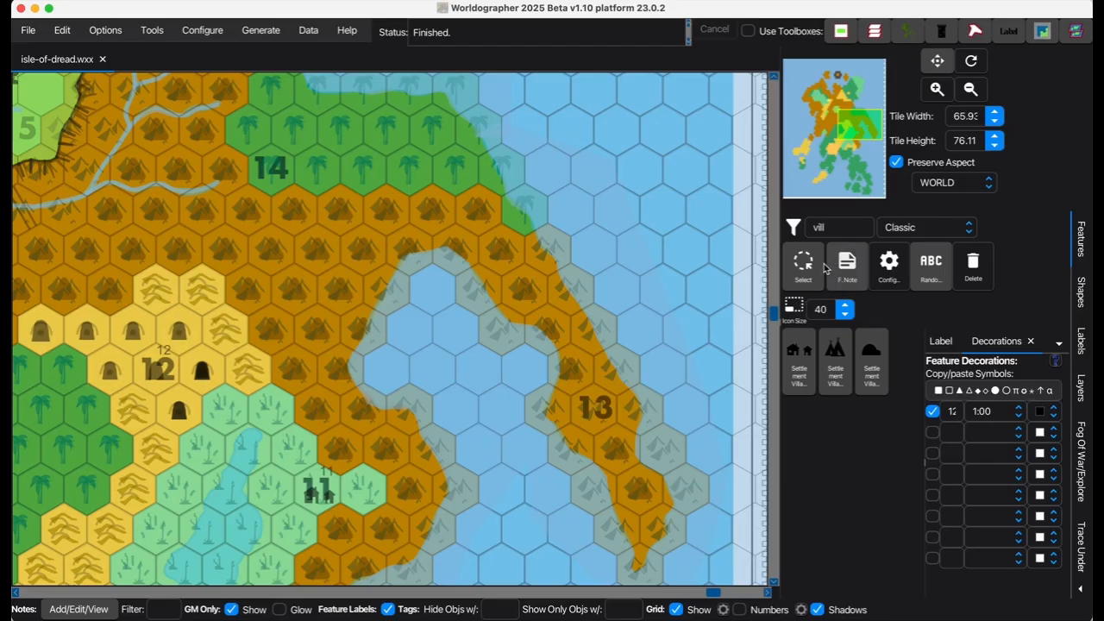
pyautogui.click(819, 228)
pyautogui.write('lair')
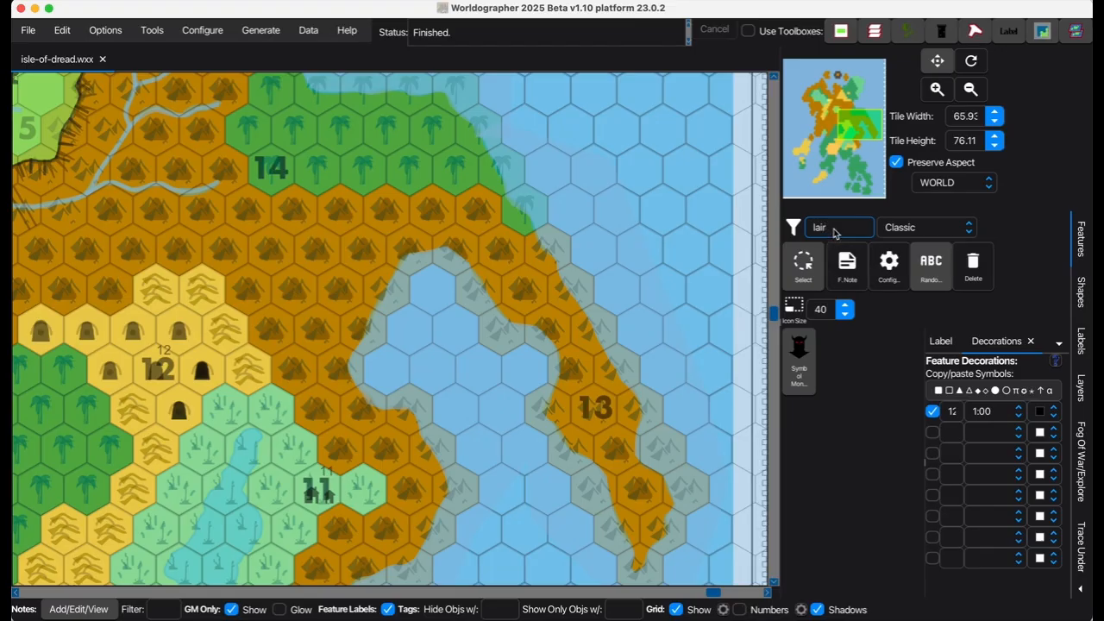
pyautogui.rightClick(834, 231)
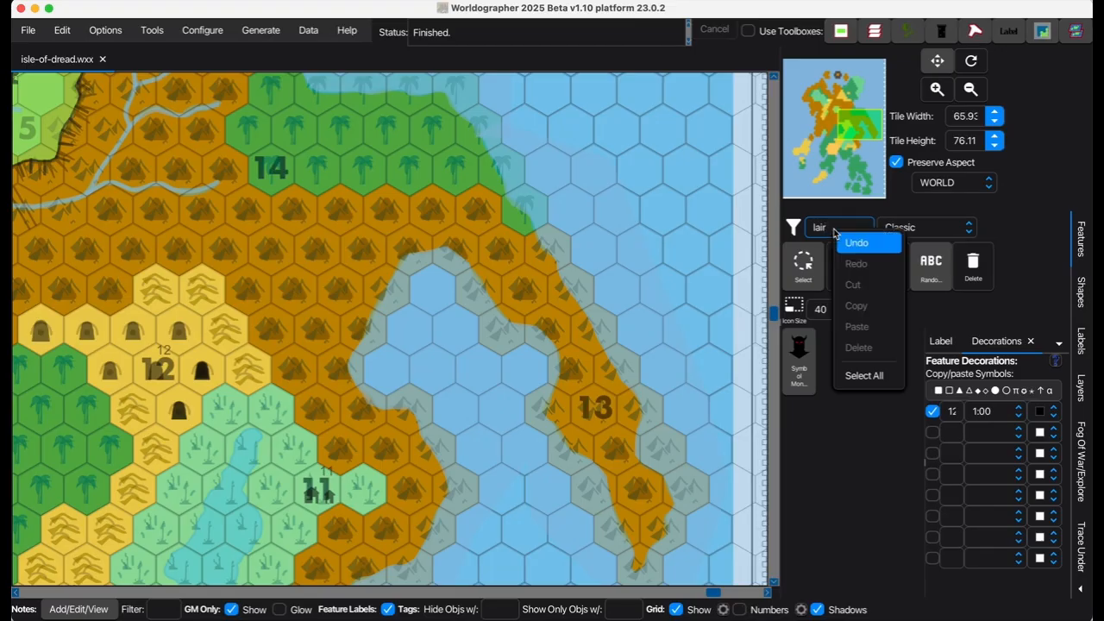
pyautogui.click(826, 230)
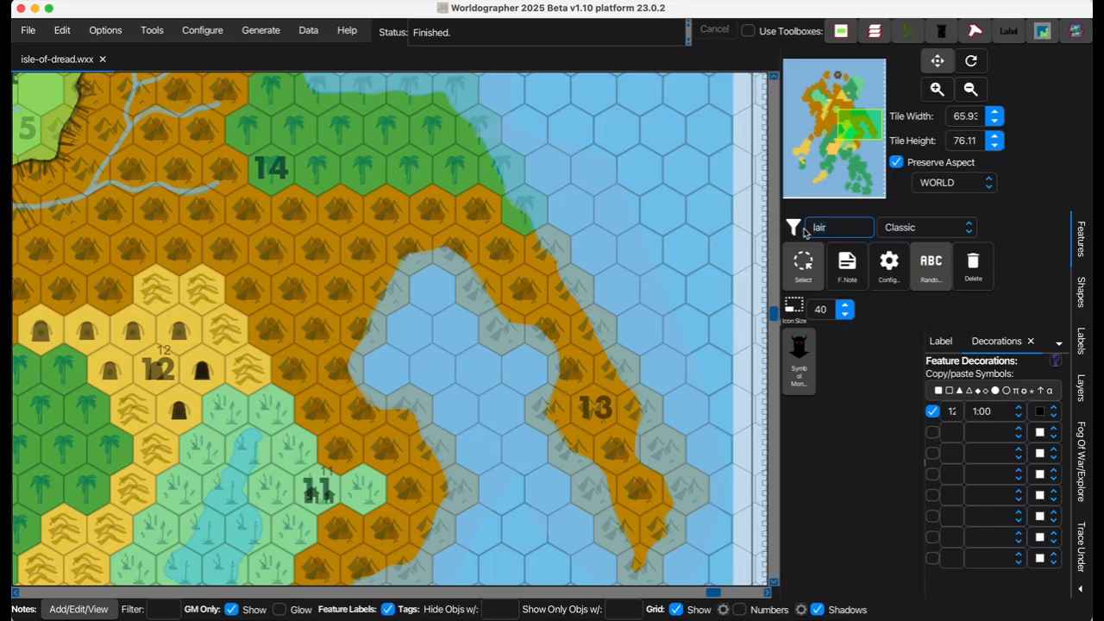
pyautogui.write('point')
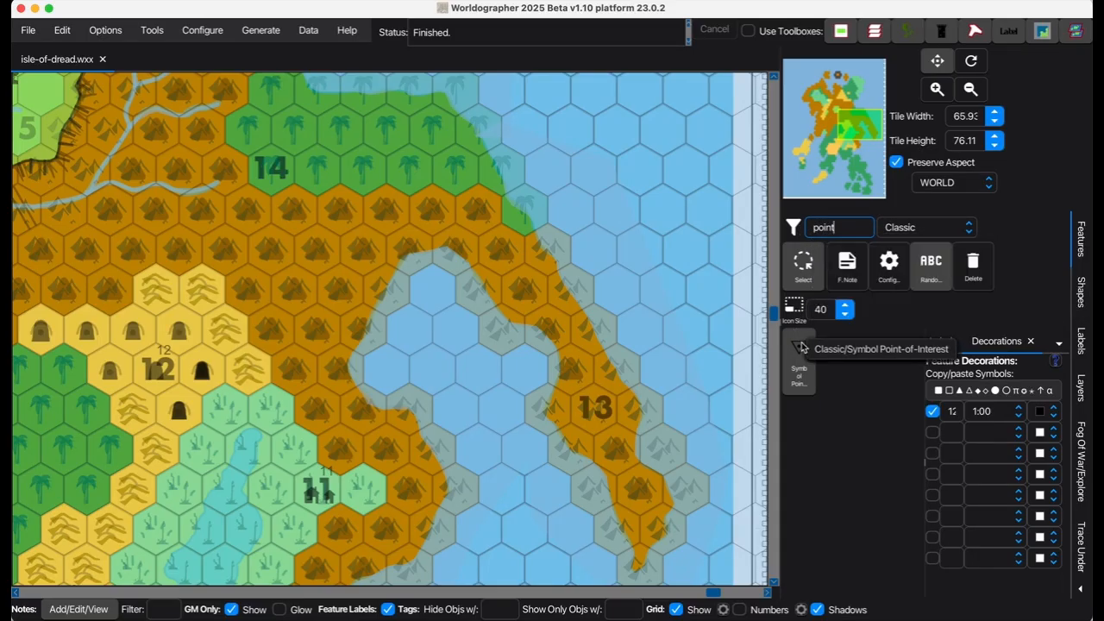
pyautogui.click(799, 355)
# Set the decoration text to "13" and, in the feature details, disable Override Default and Hide Terrain Icon and enable Place Freely and GM Only.
pyautogui.click(953, 414)
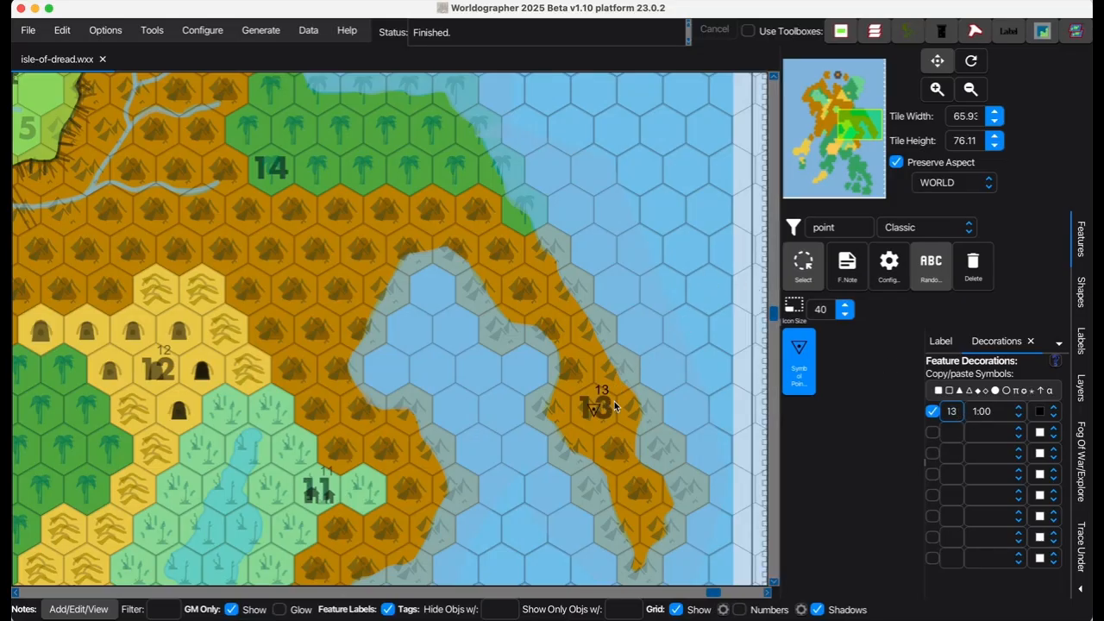
pyautogui.click(942, 341)
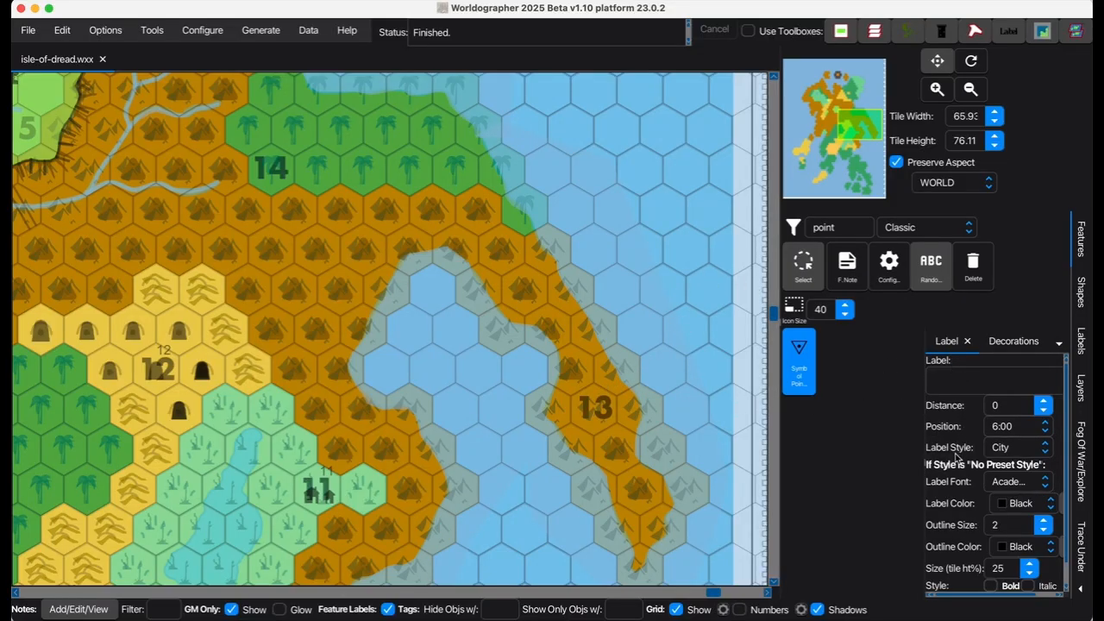
pyautogui.scroll(-1, 955, 457)
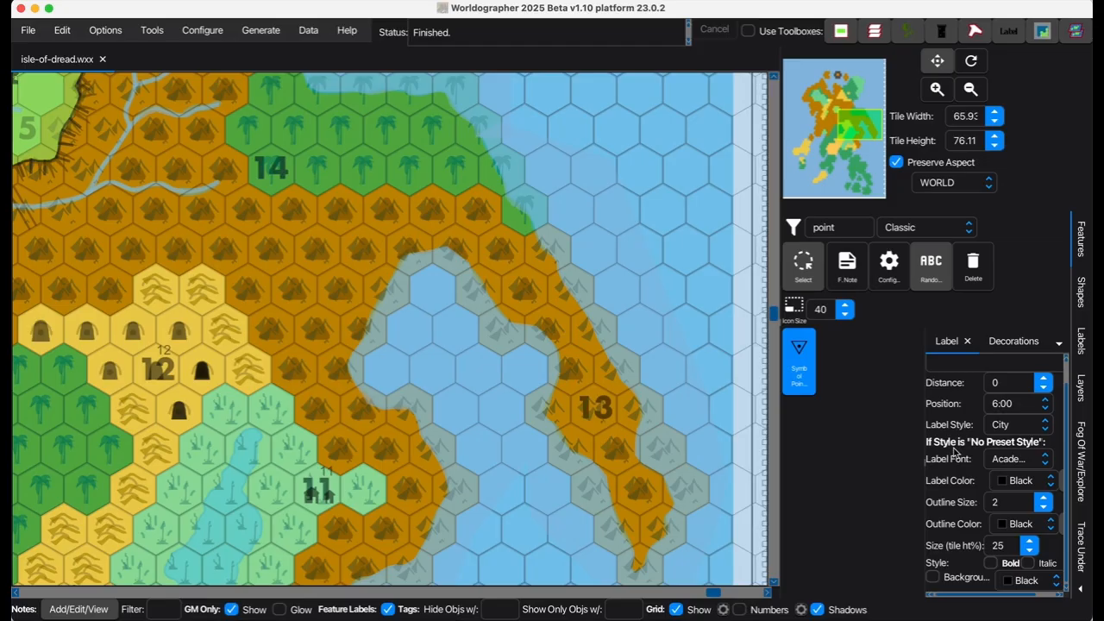
pyautogui.click(1060, 344)
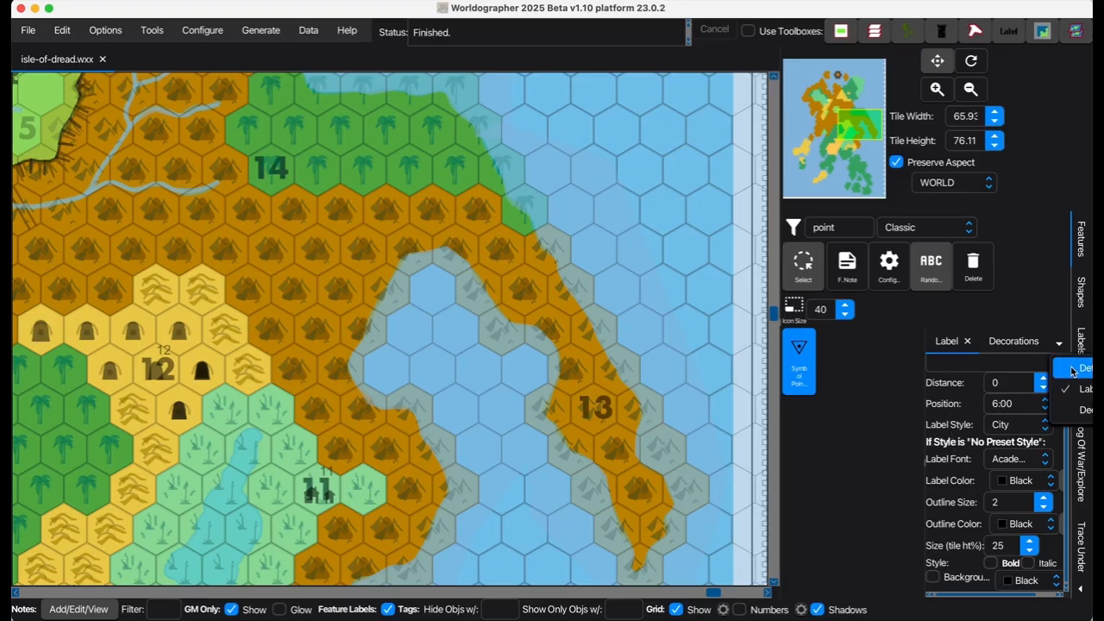
pyautogui.click(1072, 371)
pyautogui.scroll(-3, 964, 518)
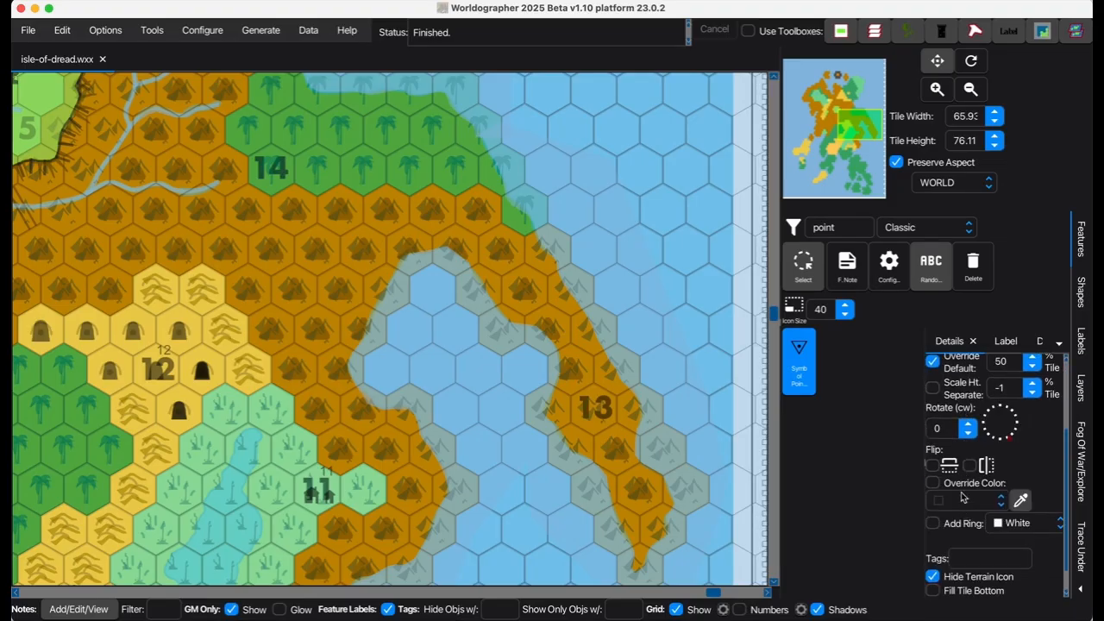
pyautogui.click(932, 361)
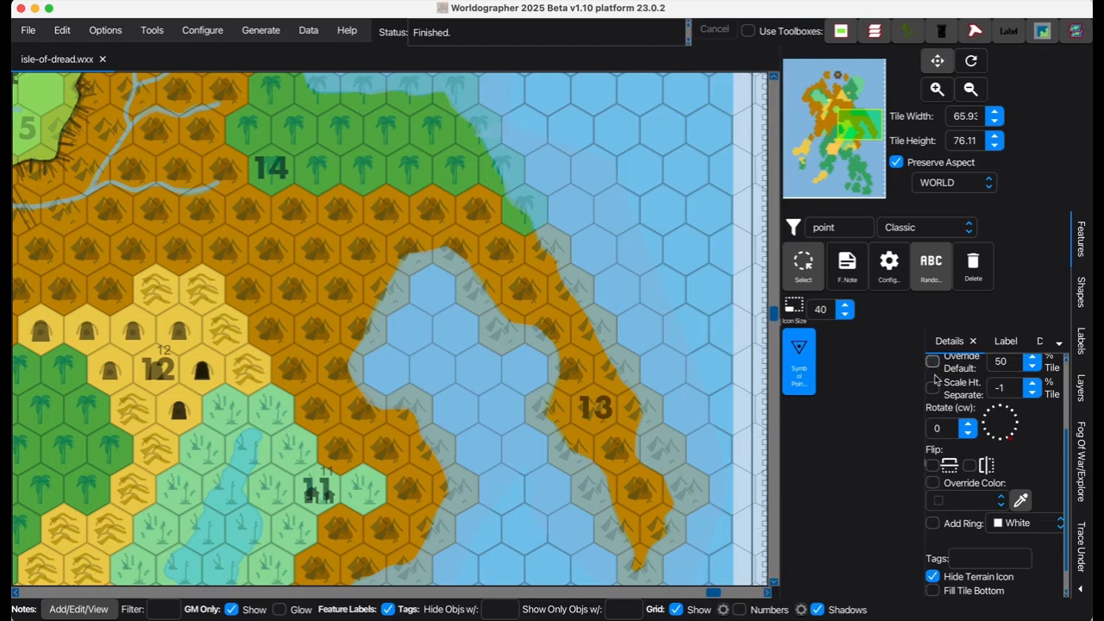
pyautogui.click(932, 576)
pyautogui.scroll(-1, 935, 582)
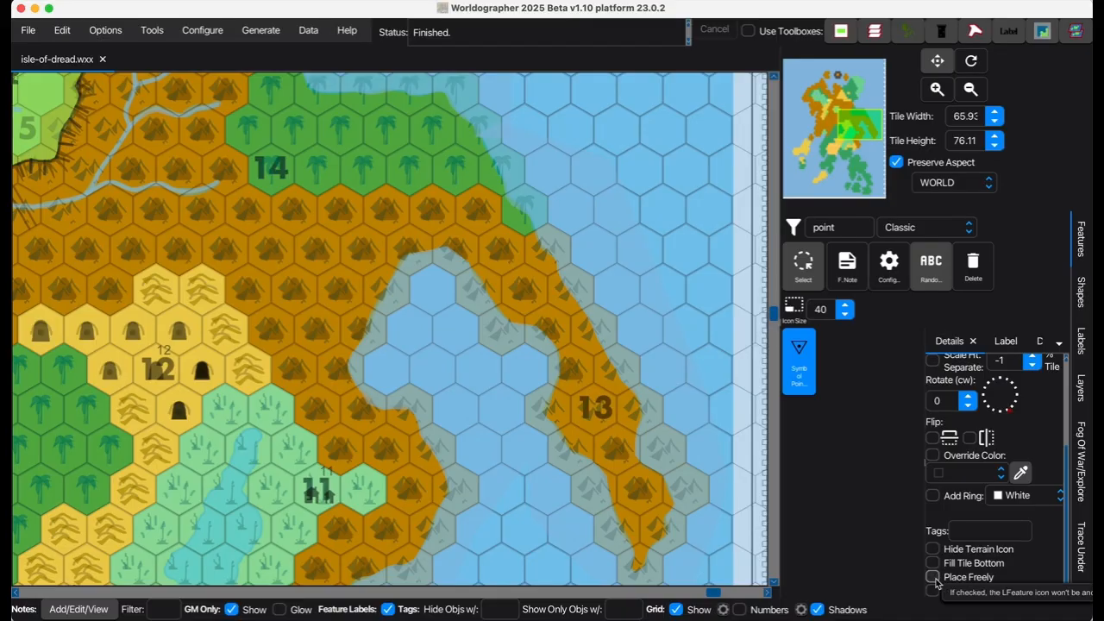
# Place the Point-of-Interest symbol over the traced number at location 13 and return to feature selection mode.
pyautogui.click(129, 388)
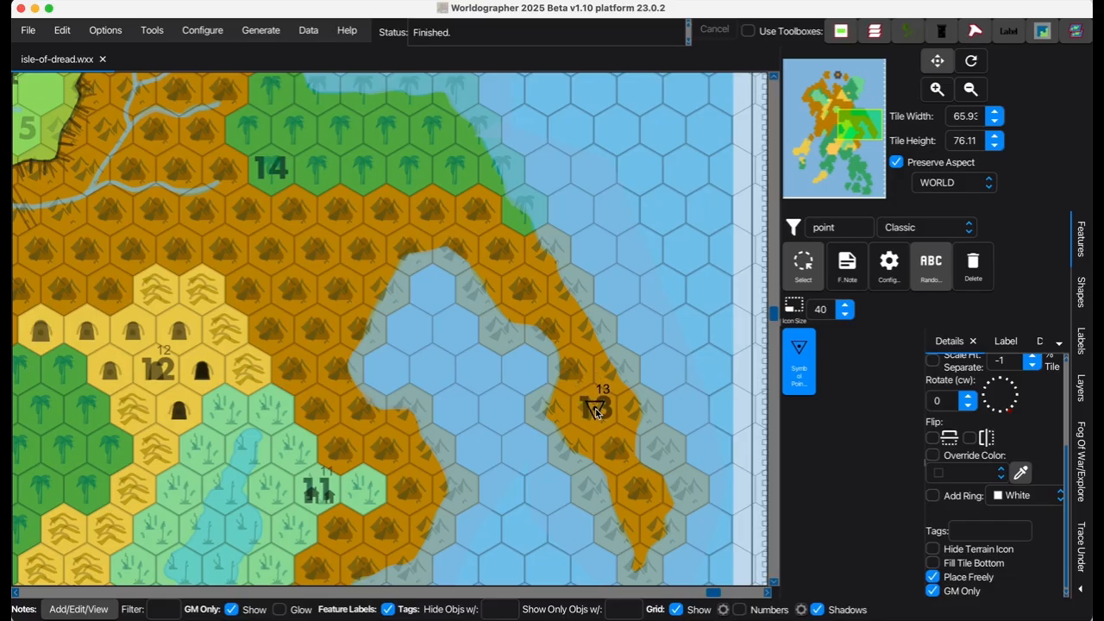
pyautogui.click(801, 271)
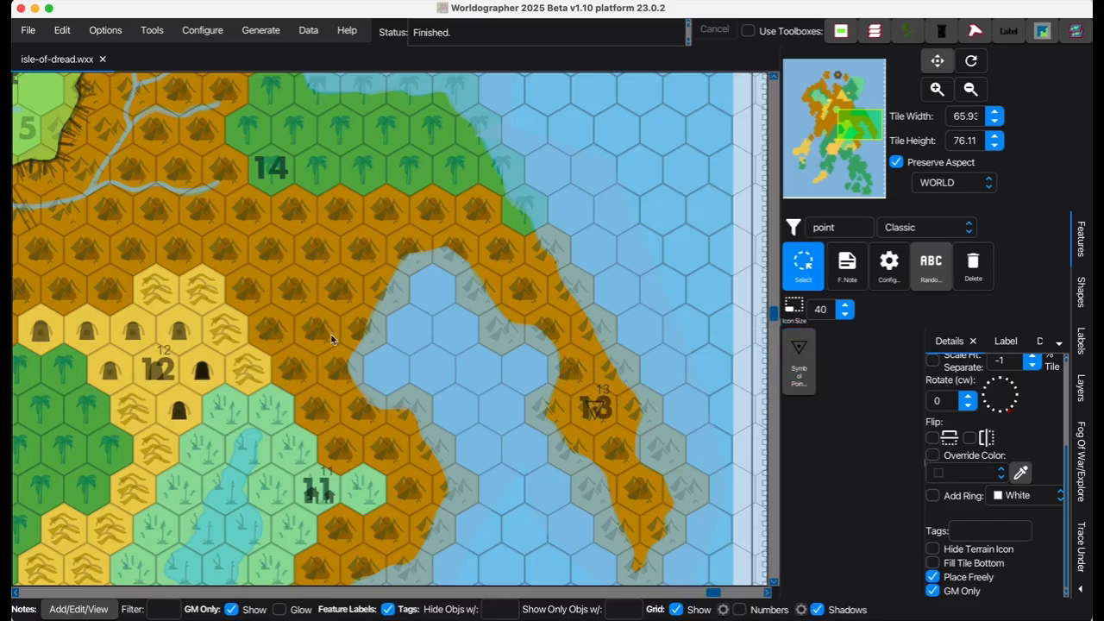
# Select the eight cave symbols in and around location 12 and enable GM Only for all of them.
pyautogui.click(154, 367)
pyautogui.click(162, 382)
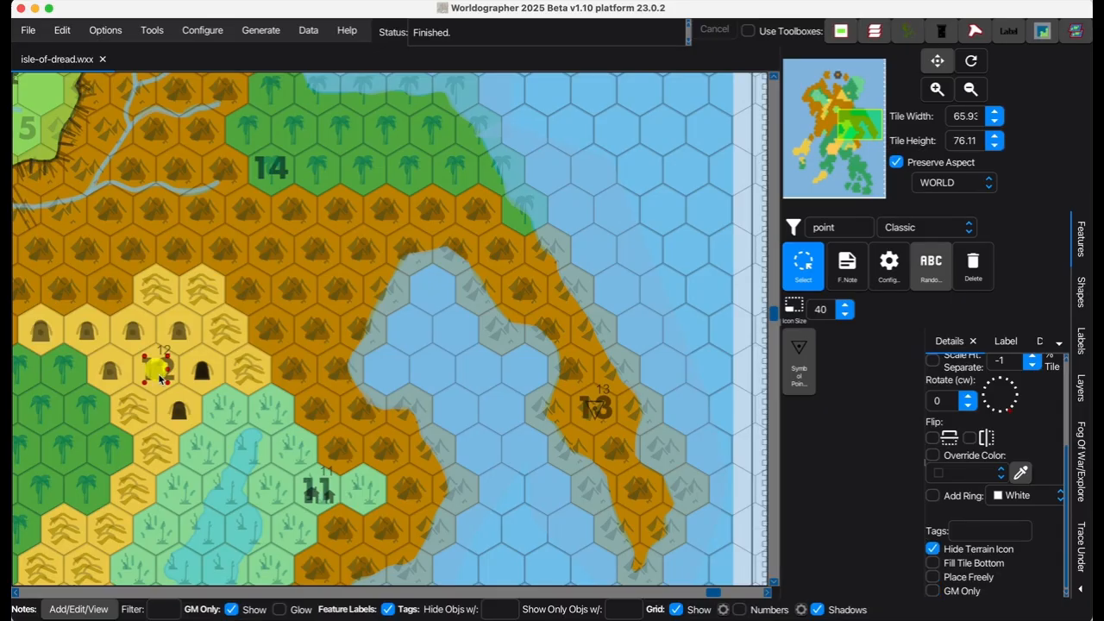
pyautogui.keyDown('shift'); pyautogui.click(178, 410); pyautogui.keyUp('shift')
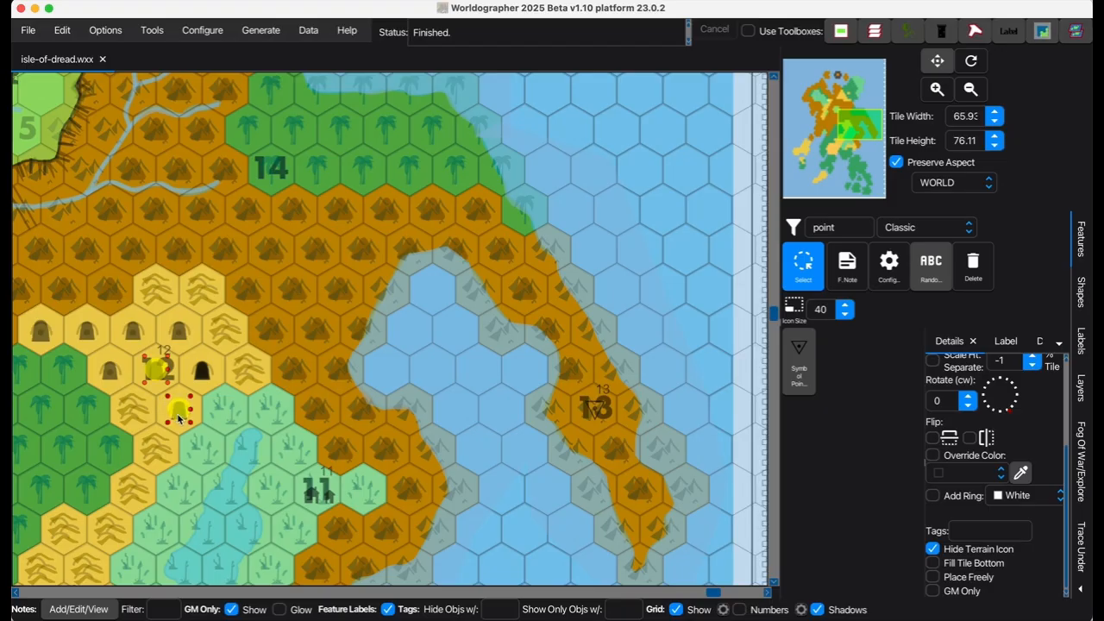
pyautogui.keyDown('shift'); pyautogui.click(200, 383); pyautogui.keyUp('shift')
pyautogui.keyDown('shift'); pyautogui.click(178, 335); pyautogui.keyUp('shift')
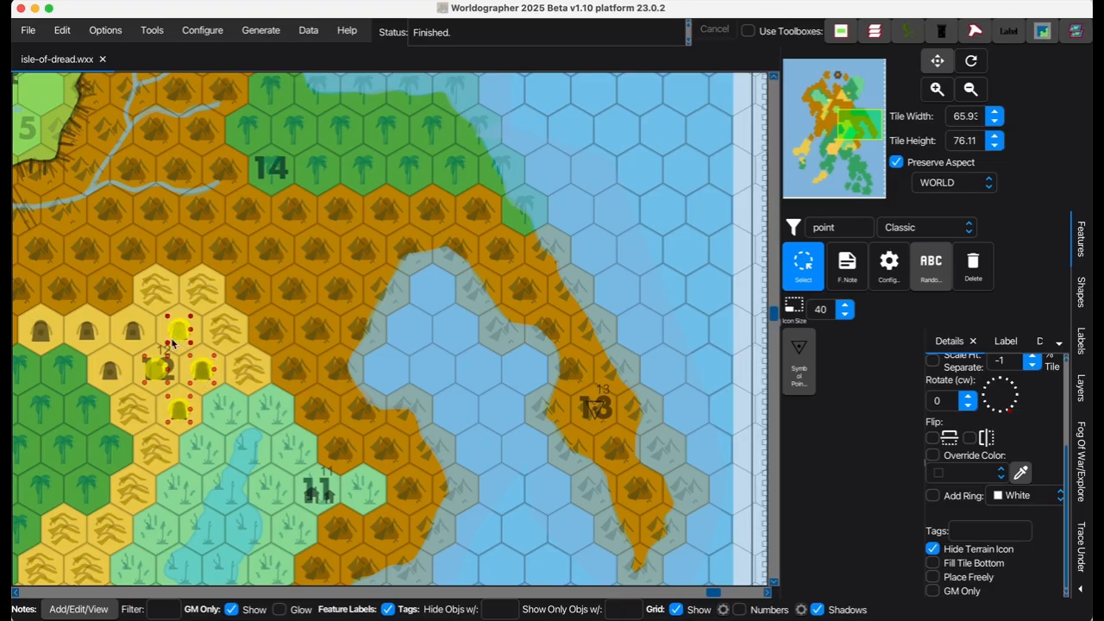
pyautogui.keyDown('shift'); pyautogui.click(127, 338); pyautogui.keyUp('shift')
pyautogui.keyDown('shift'); pyautogui.click(90, 333); pyautogui.keyUp('shift')
pyautogui.keyDown('shift'); pyautogui.click(50, 327); pyautogui.keyUp('shift')
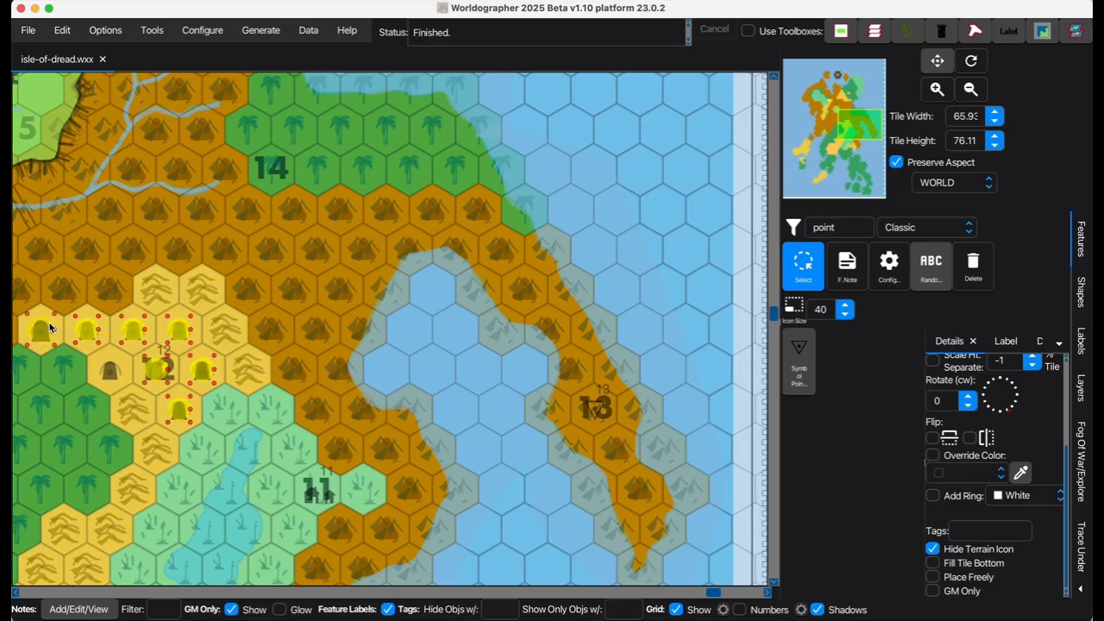
pyautogui.keyDown('shift'); pyautogui.click(102, 373); pyautogui.keyUp('shift')
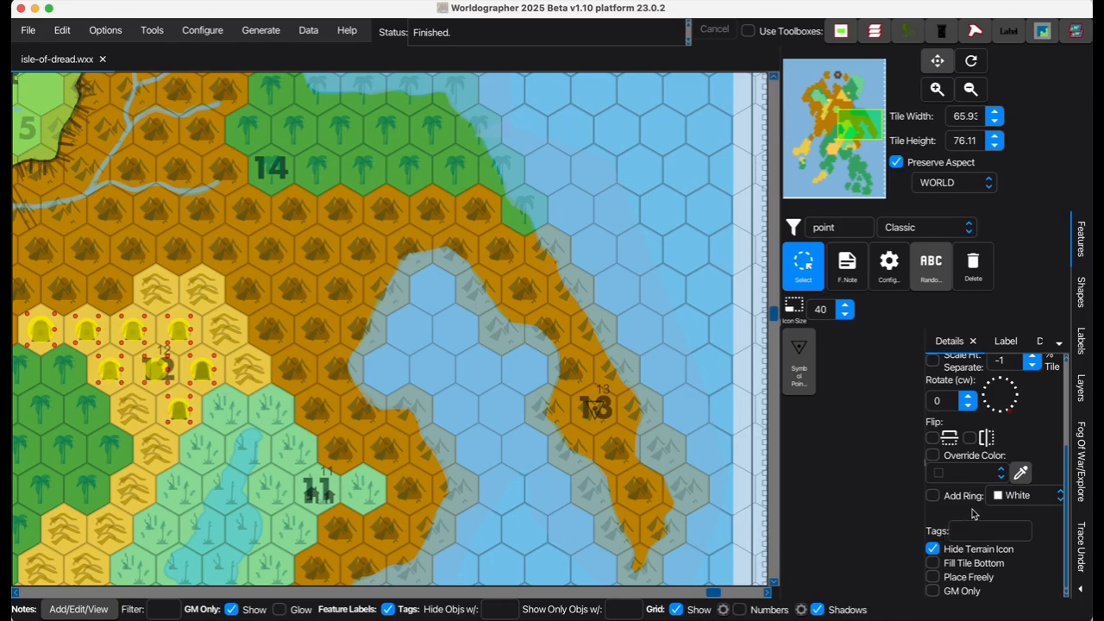
pyautogui.click(940, 593)
# Place Point-of-Interest symbols with decoration texts "14" and "15" over the traced numbers at locations 14 and 15.
pyautogui.click(592, 411)
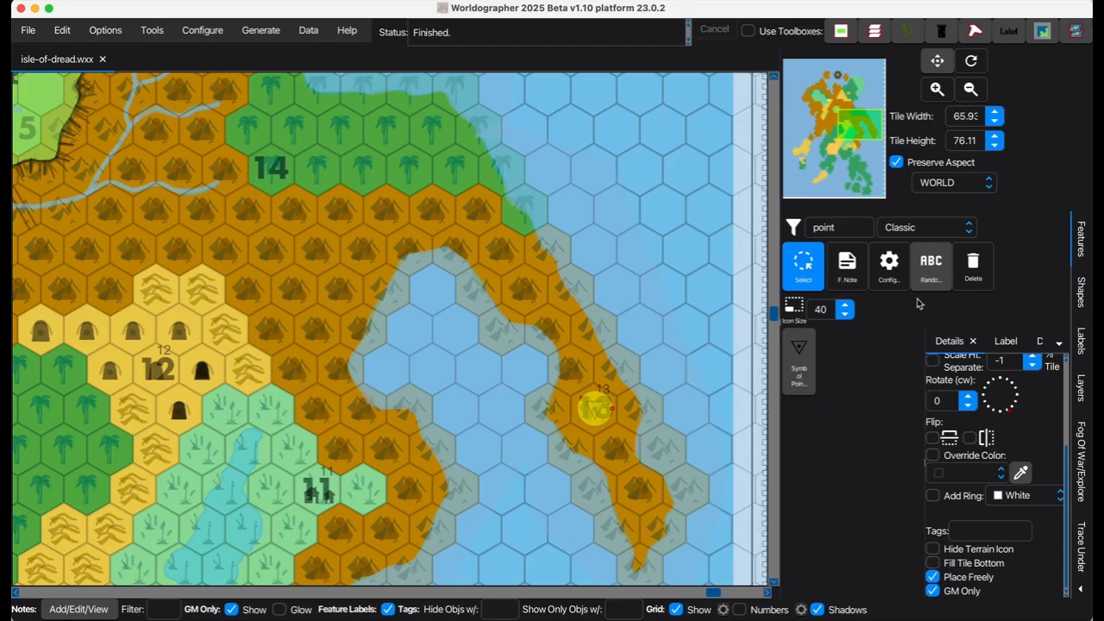
pyautogui.moveTo(850, 130); pyautogui.dragTo(839, 133)
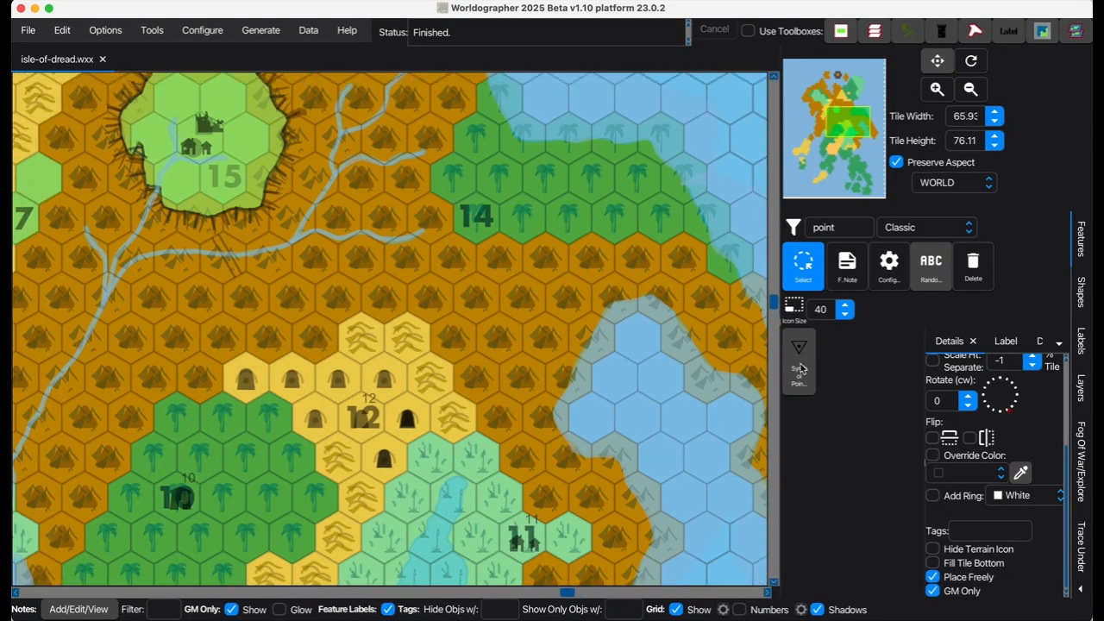
pyautogui.click(800, 366)
pyautogui.click(1039, 341)
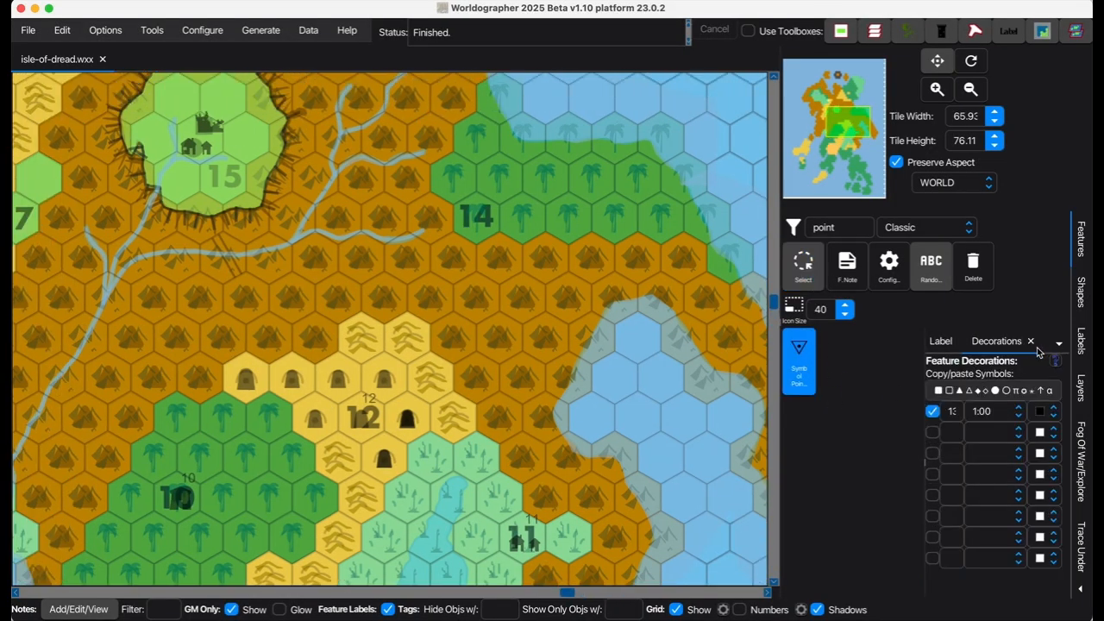
pyautogui.click(954, 413)
pyautogui.click(479, 220)
pyautogui.click(479, 221)
pyautogui.click(952, 412)
pyautogui.click(224, 183)
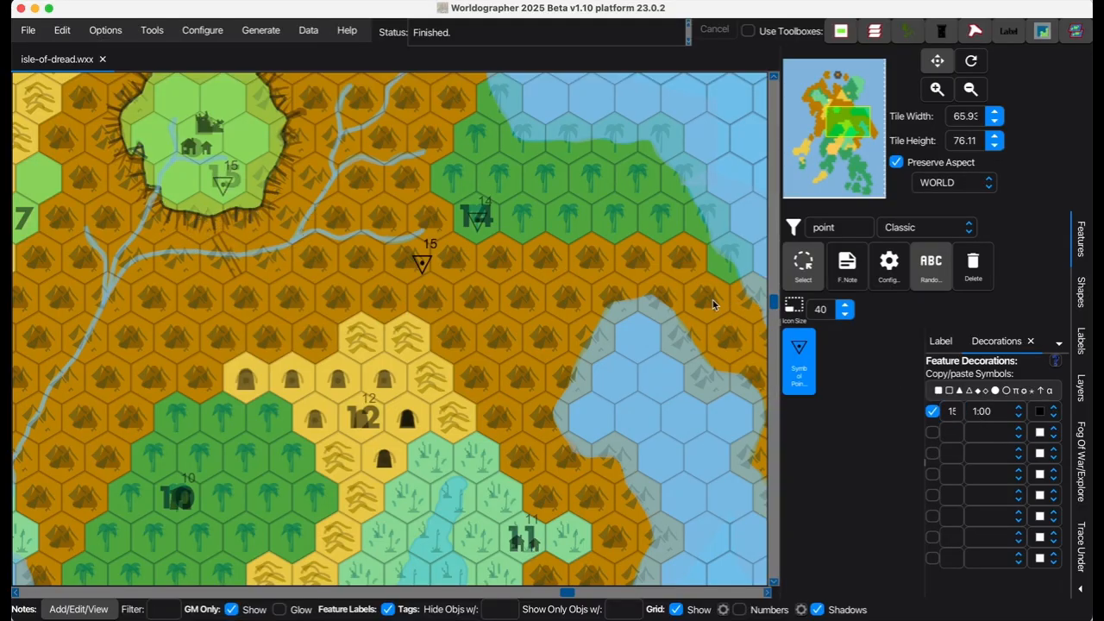
# Cancel the Apple Account sign-in request and place a Point-of-Interest symbol with decoration text "16" at location 16.
pyautogui.moveTo(848, 117); pyautogui.dragTo(828, 119)
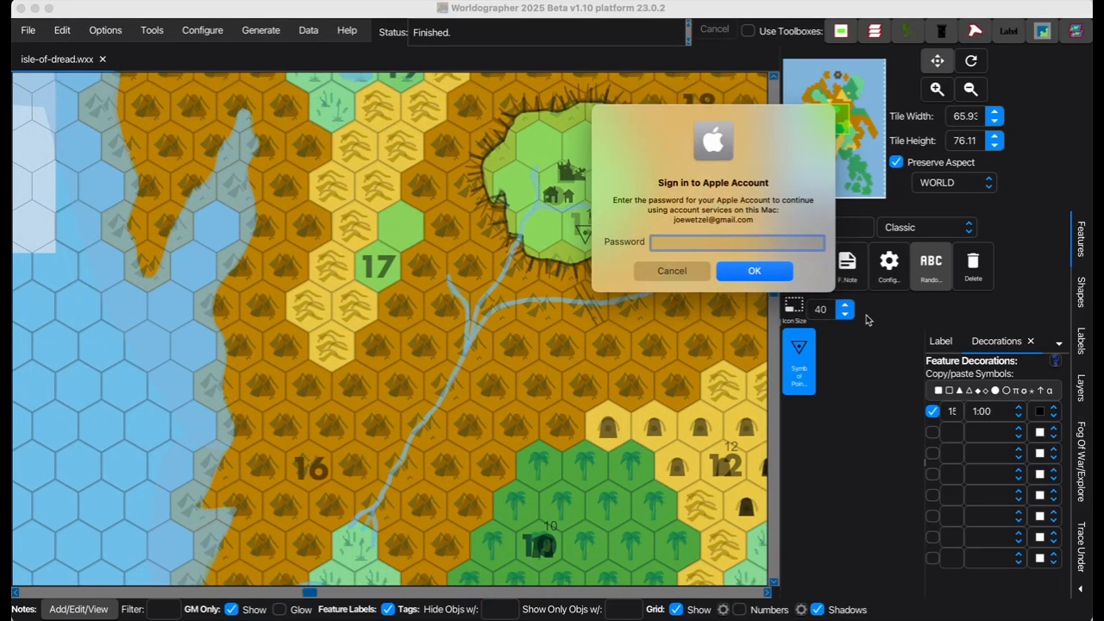
pyautogui.click(672, 271)
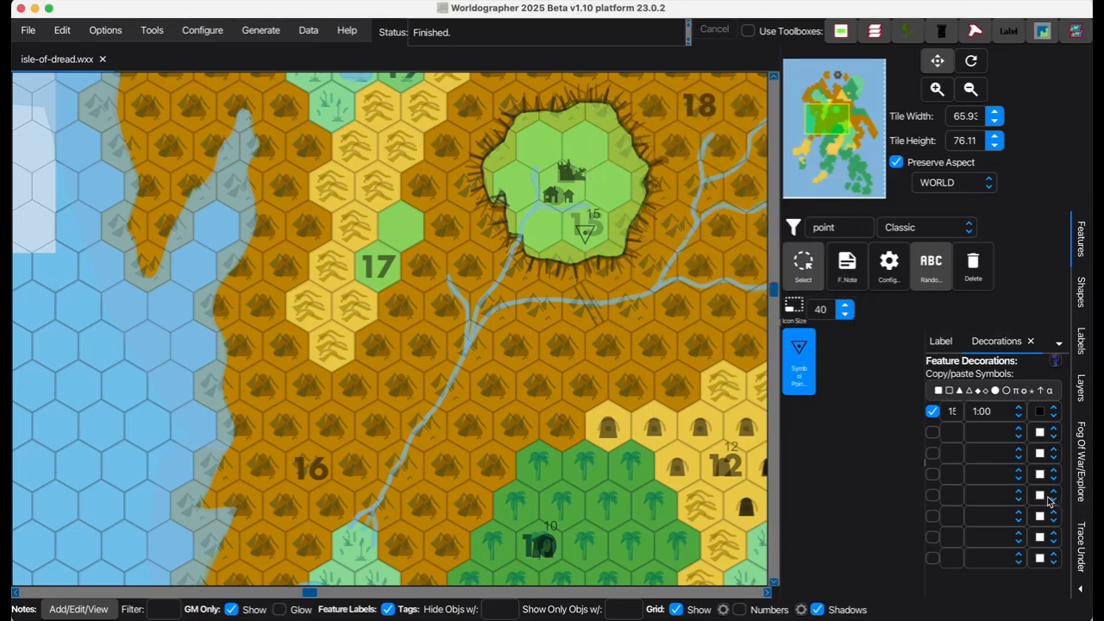
pyautogui.click(953, 414)
pyautogui.click(318, 469)
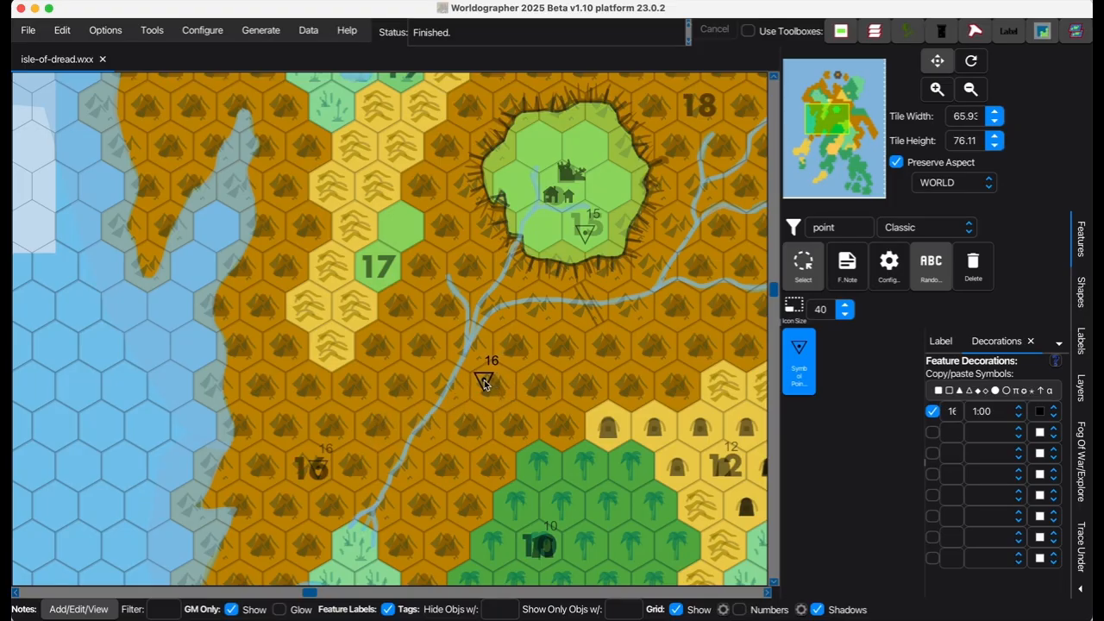
# Place Point-of-Interest symbols with decoration texts "17" and "18" over the traced numbers at locations 17 and 18.
pyautogui.click(493, 383)
pyautogui.click(953, 413)
pyautogui.click(953, 413)
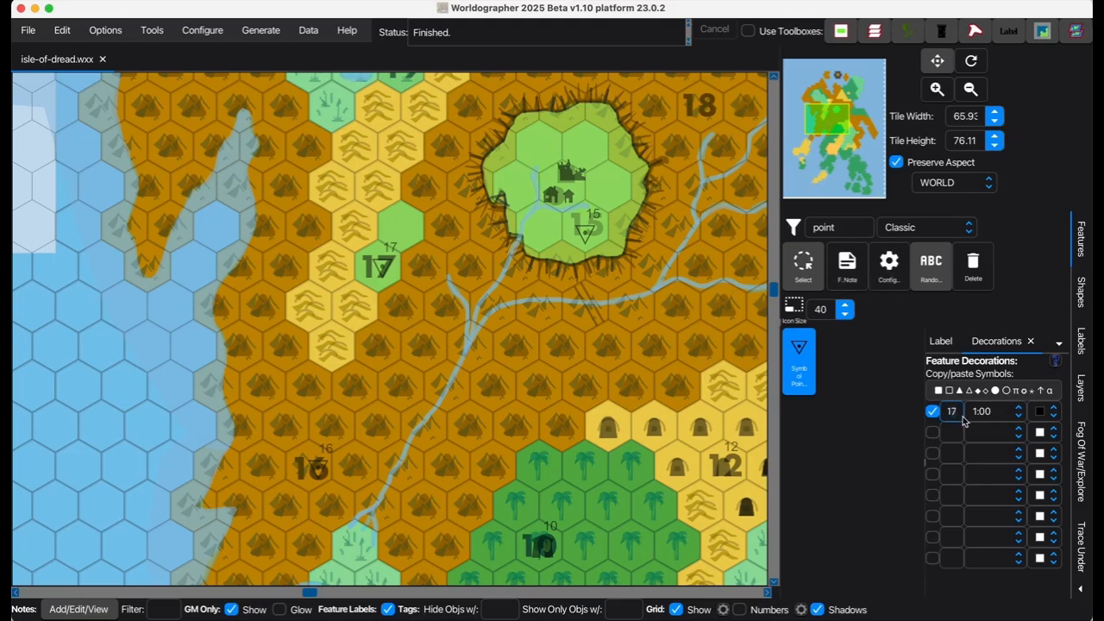
pyautogui.click(698, 106)
# Set the decoration text to "19" and place the Point-of-Interest symbol over the traced number at location 19.
pyautogui.click(953, 414)
pyautogui.moveTo(829, 122); pyautogui.dragTo(836, 114)
pyautogui.click(285, 234)
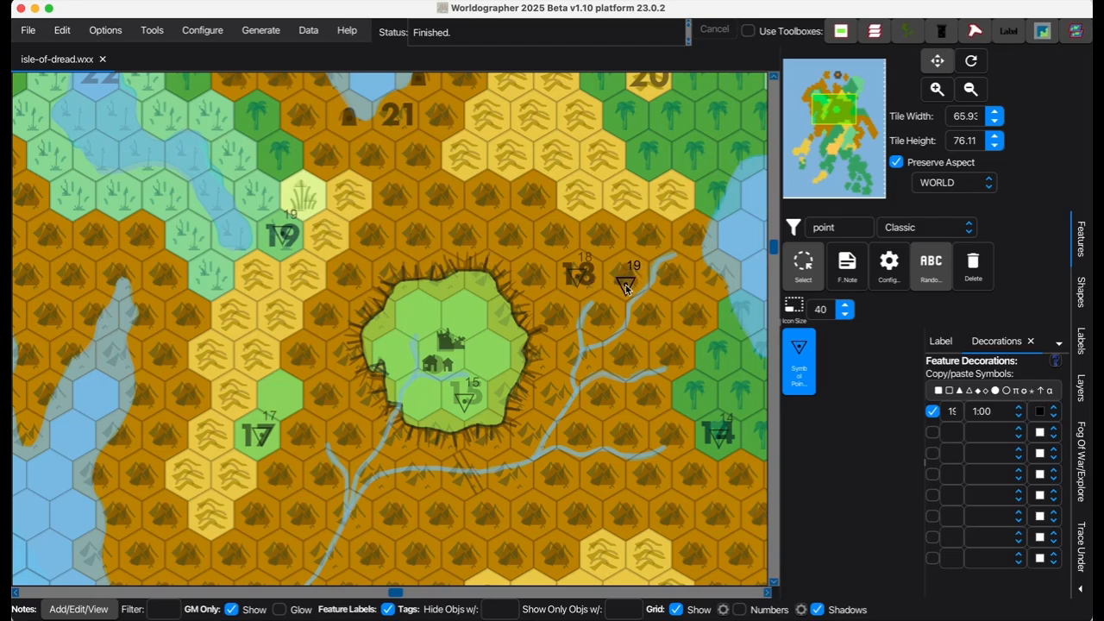
# Set the decoration text to "20", filter the features by "cave" and choose the Cave symbol for location 20.
pyautogui.moveTo(834, 110)
pyautogui.mouseDown()
pyautogui.moveTo(824, 102)
pyautogui.moveTo(836, 100)
pyautogui.mouseUp()
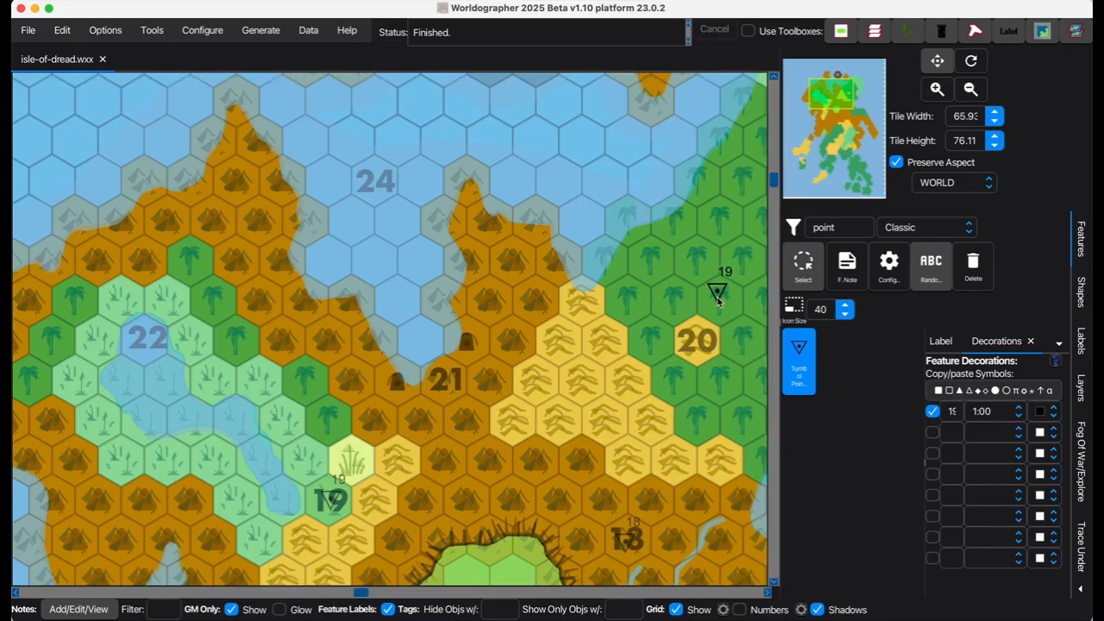
pyautogui.click(953, 416)
pyautogui.click(835, 229)
pyautogui.press('BackSpace')
pyautogui.press('BackSpace')
pyautogui.press('BackSpace')
pyautogui.press('BackSpace')
pyautogui.press('BackSpace')
pyautogui.write('ca')
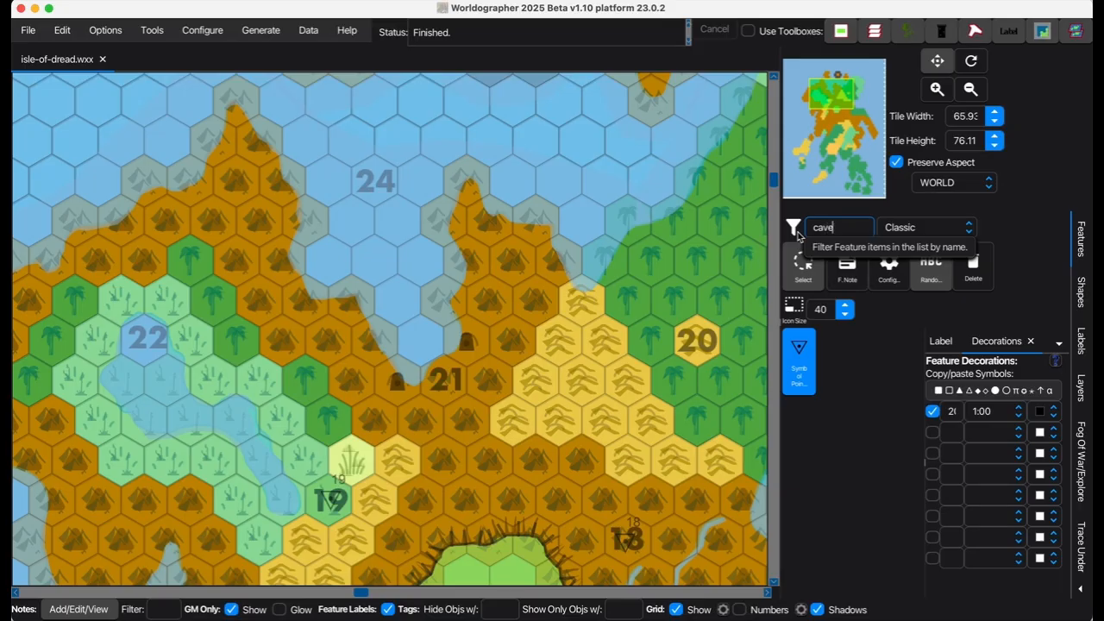
pyautogui.write('ve')
pyautogui.click(808, 355)
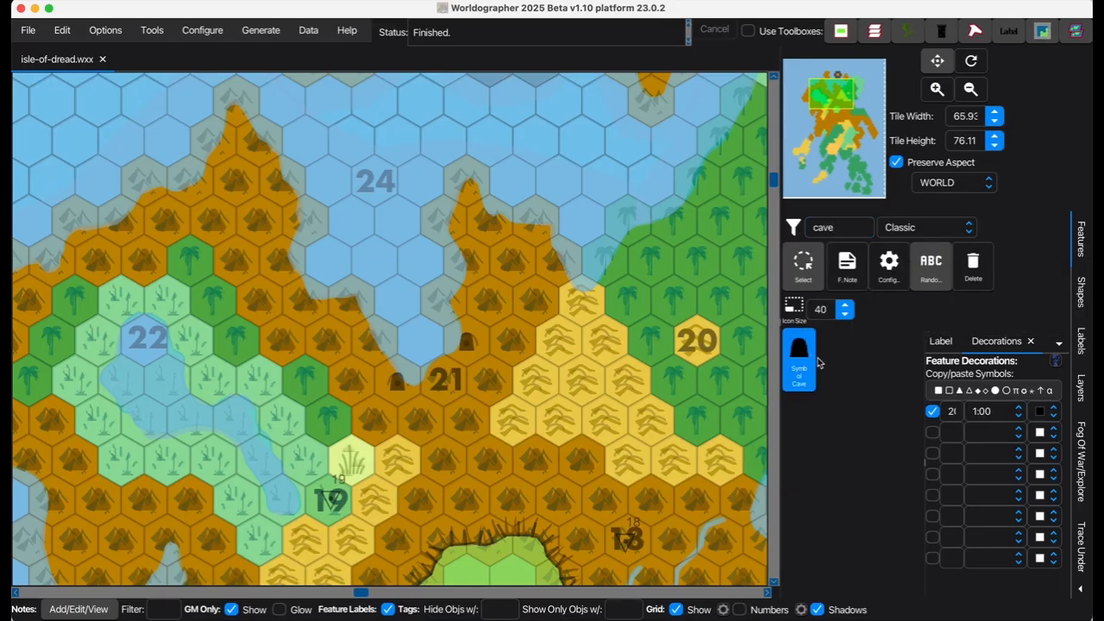
# Enable Override Default with a scale of 50% of the tile and place the Cave symbol at location 20.
pyautogui.click(1059, 345)
pyautogui.click(1073, 368)
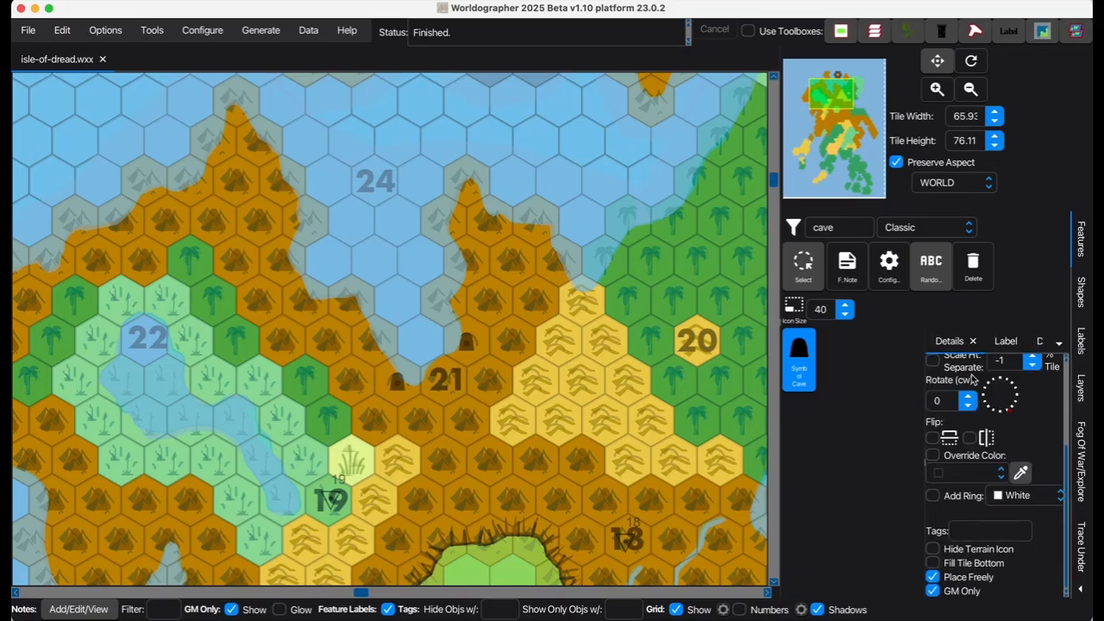
pyautogui.scroll(3, 949, 434)
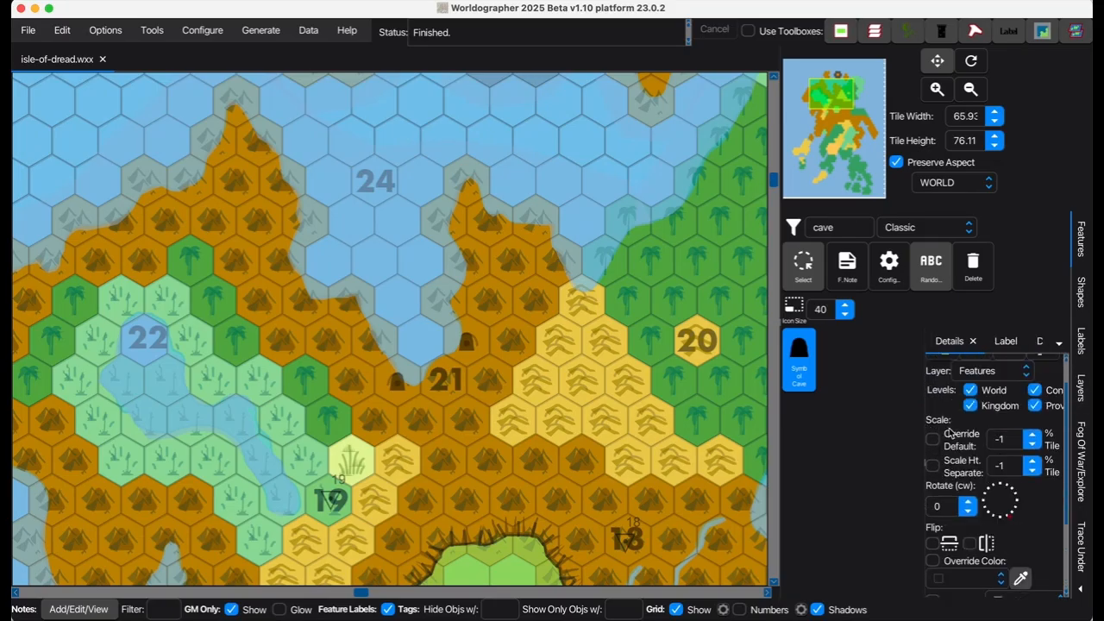
pyautogui.scroll(1, 948, 432)
pyautogui.scroll(-1, 944, 436)
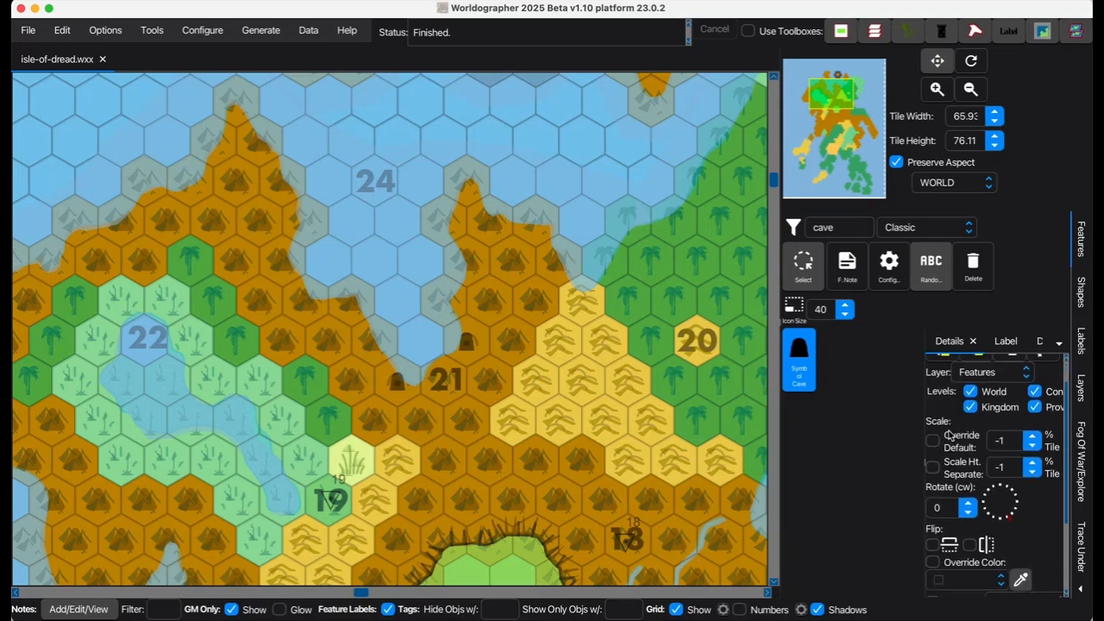
pyautogui.click(936, 442)
pyautogui.write('50')
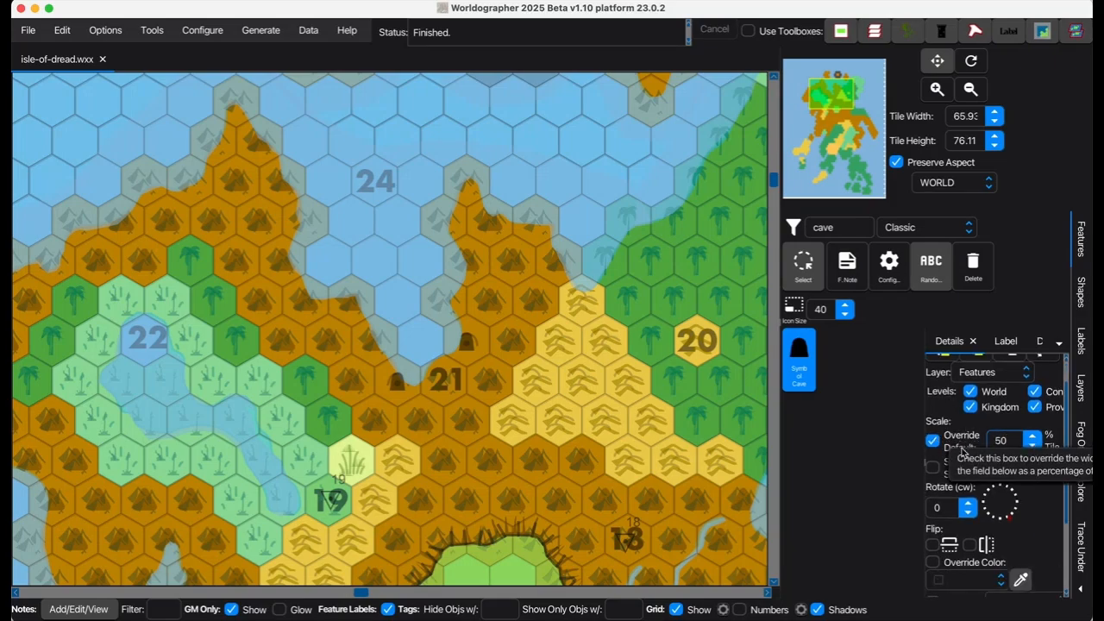
pyautogui.scroll(-3, 1028, 548)
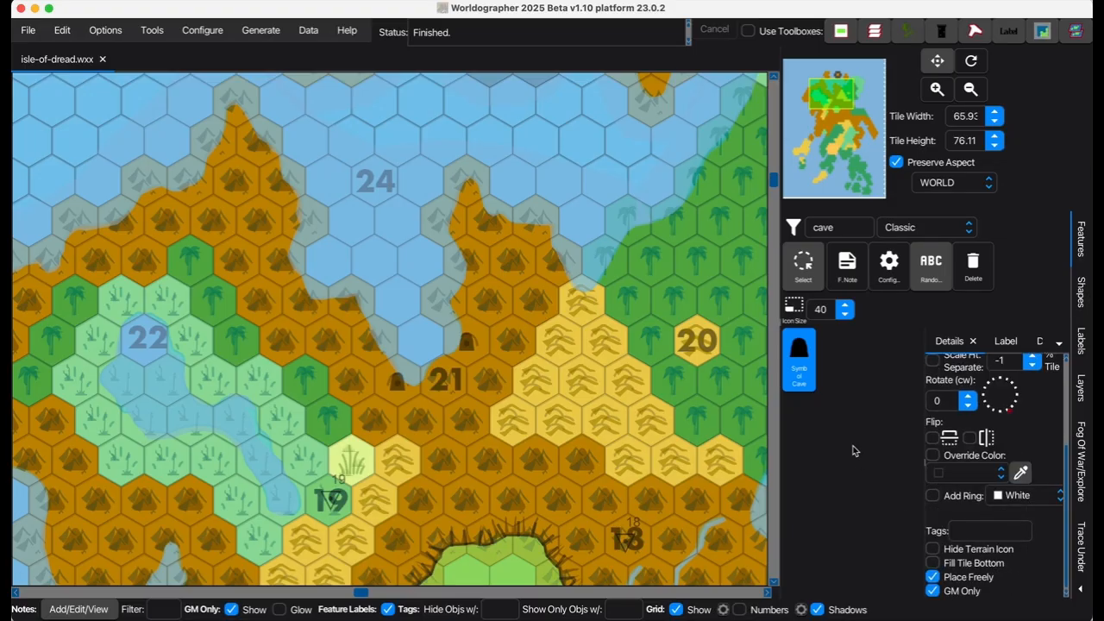
pyautogui.click(672, 306)
pyautogui.moveTo(680, 319); pyautogui.dragTo(699, 341)
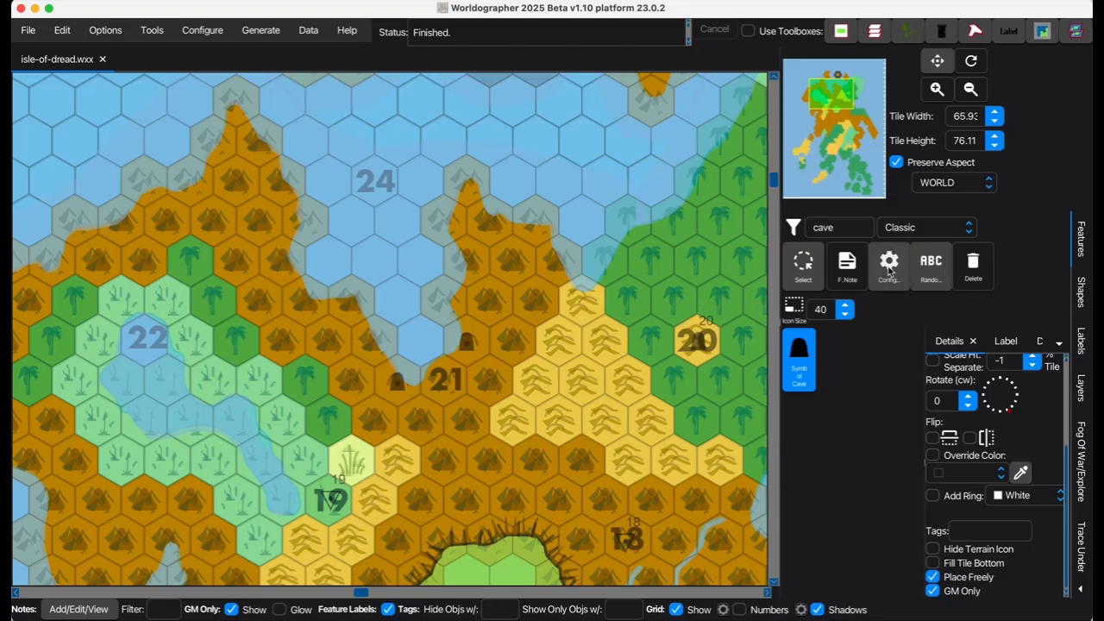
# Filter the features by "vill", choose the village symbol with houses and set its decoration text to "21".
pyautogui.doubleClick(821, 226)
pyautogui.write('vill')
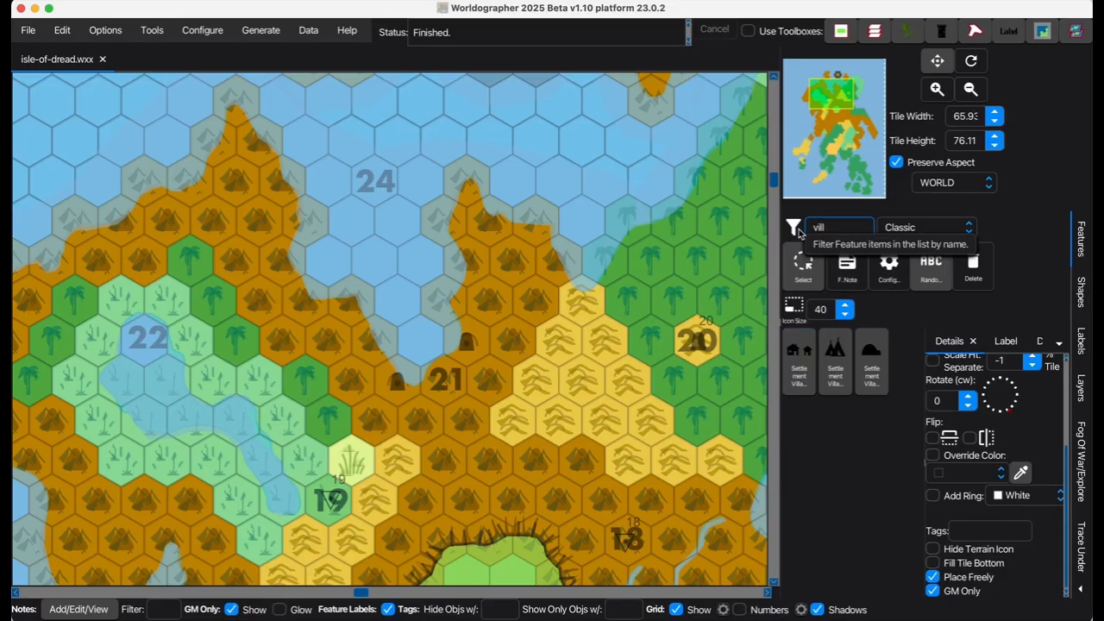
pyautogui.click(795, 369)
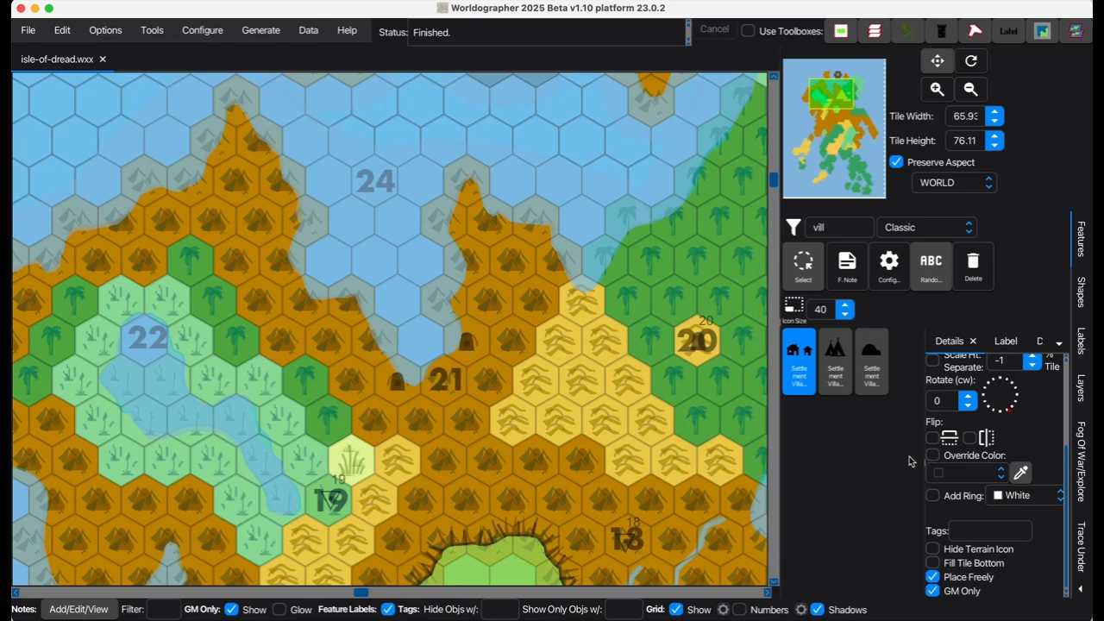
pyautogui.click(1039, 345)
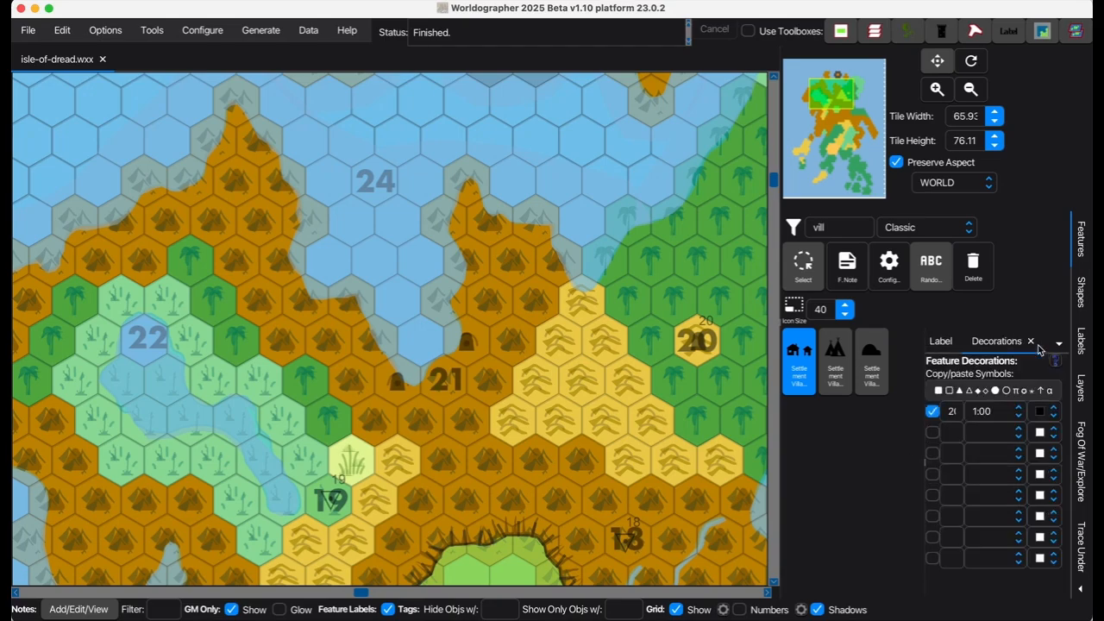
pyautogui.click(952, 411)
# Disable Override Default in the feature details and place the village over the traced number at location 21.
pyautogui.click(1059, 343)
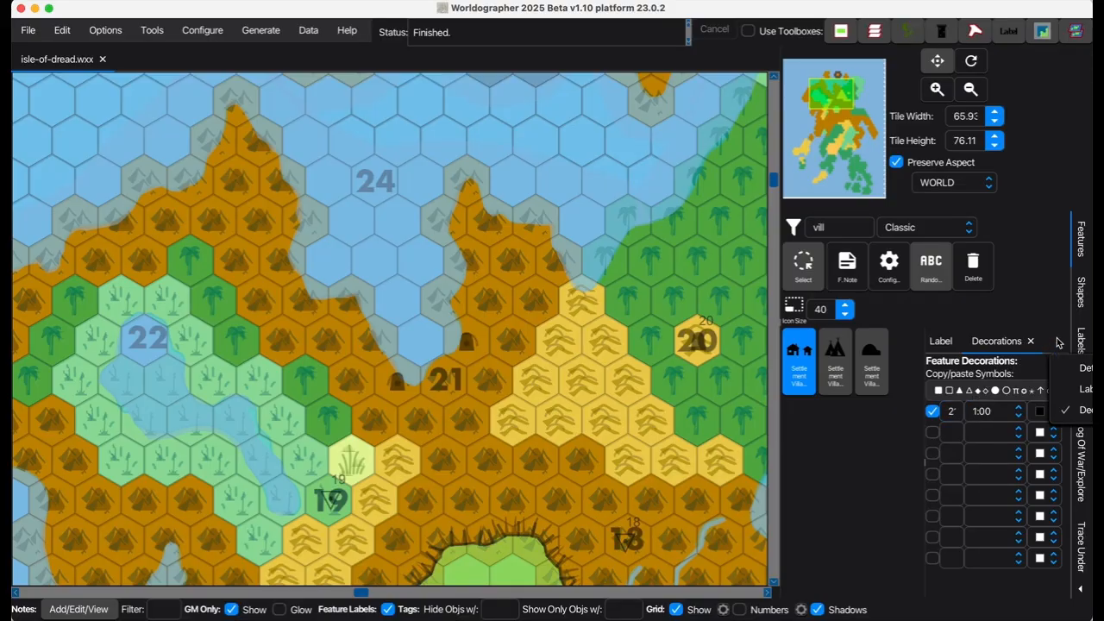
pyautogui.click(1076, 367)
pyautogui.scroll(3, 979, 428)
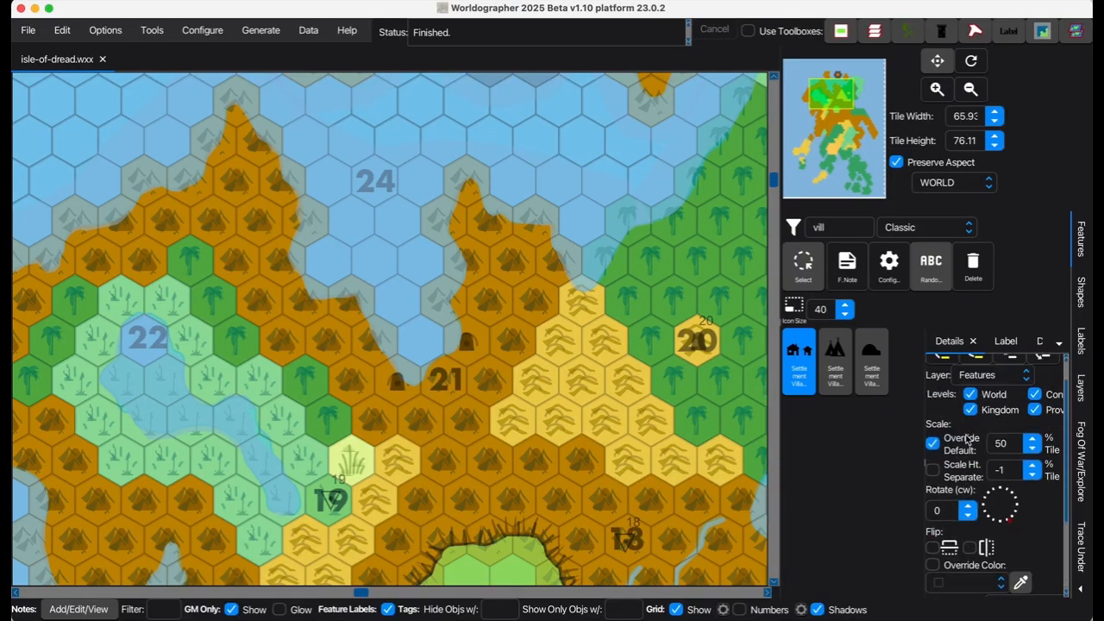
pyautogui.click(935, 445)
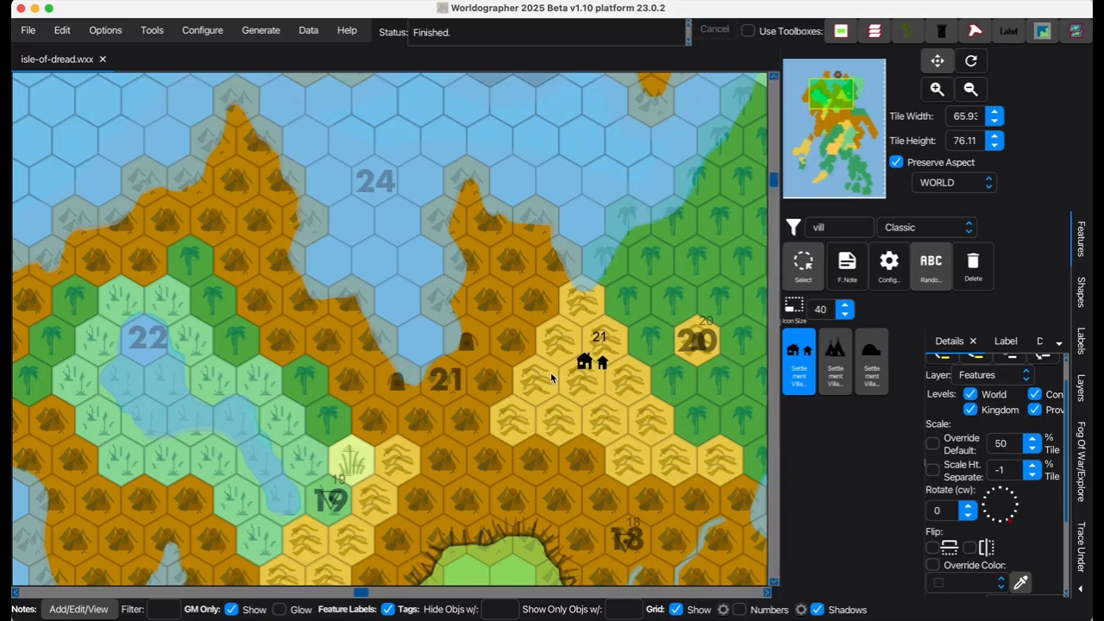
pyautogui.click(443, 382)
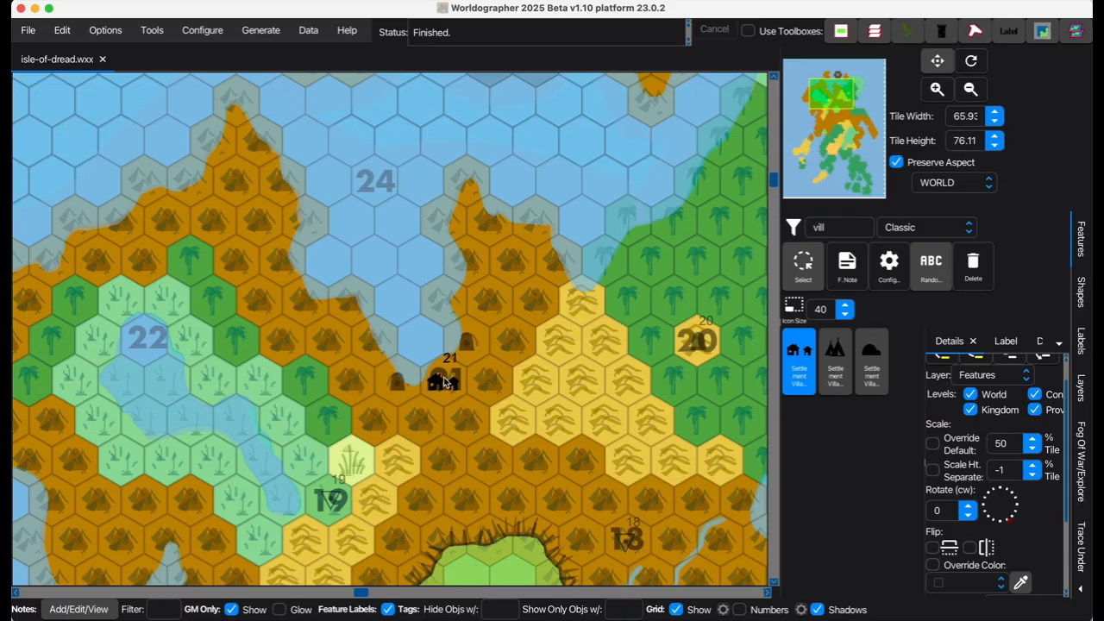
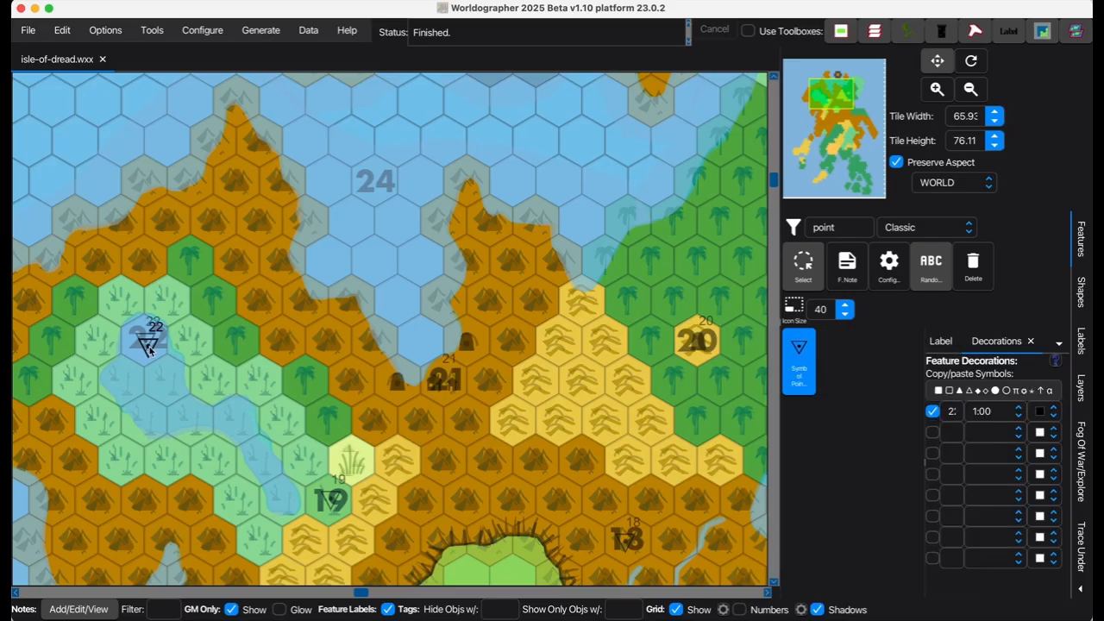
# Place Point-of-Interest symbols with decoration texts "22" and "23" over the traced numbers at locations 22 and 23.
pyautogui.click(149, 348)
pyautogui.moveTo(835, 94); pyautogui.dragTo(858, 91)
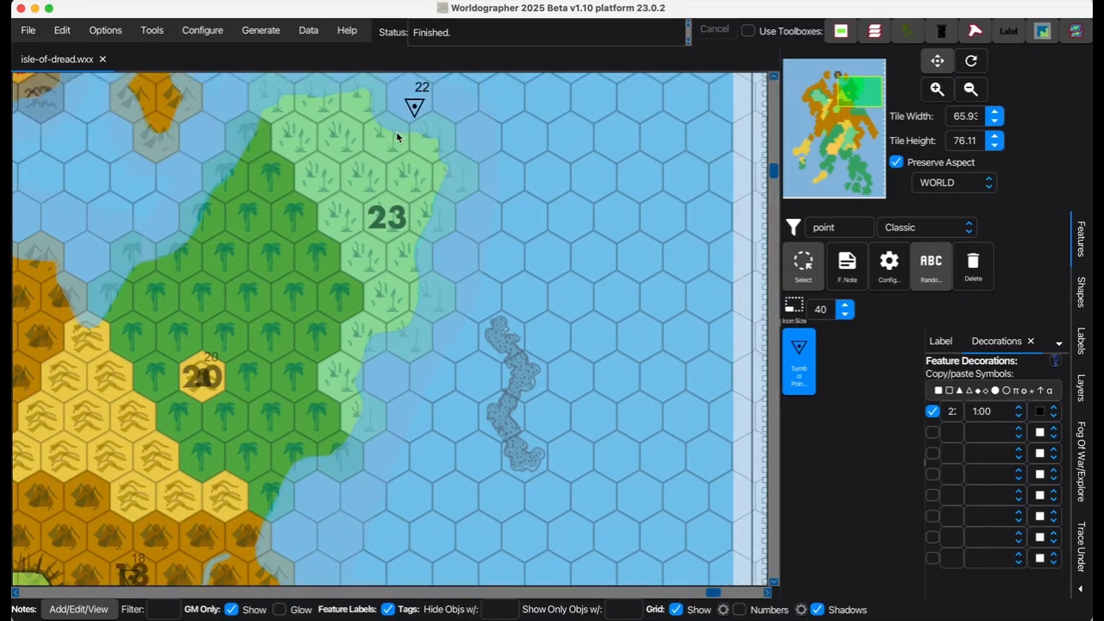
pyautogui.click(953, 414)
pyautogui.click(384, 221)
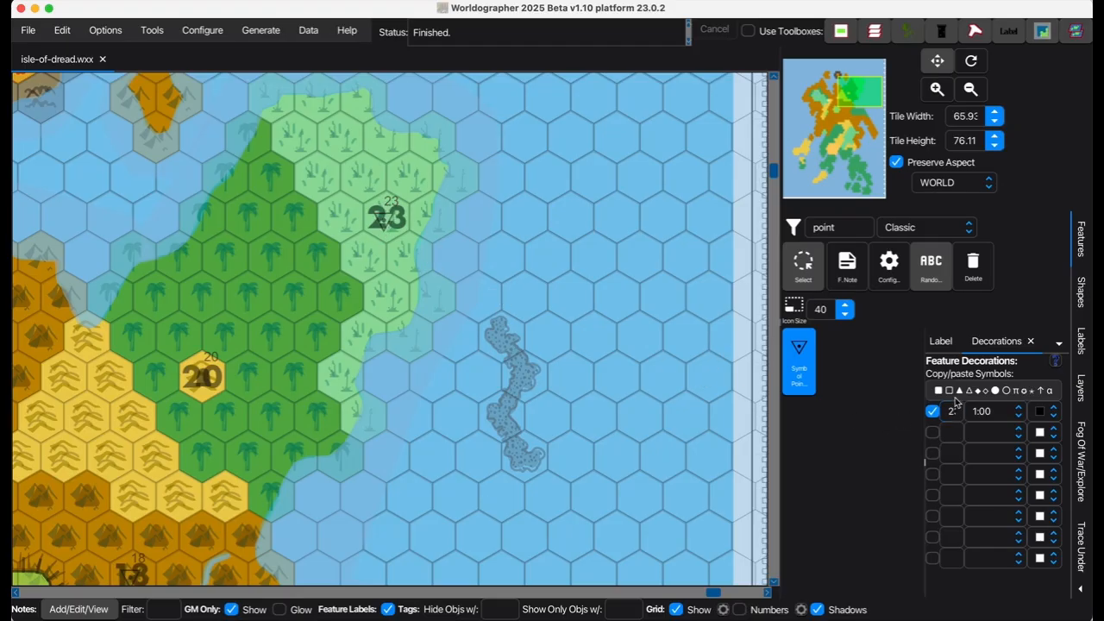
# Set the decoration text to "24" and place the Point-of-Interest symbol in the bay at location 24.
pyautogui.moveTo(857, 94); pyautogui.dragTo(836, 86)
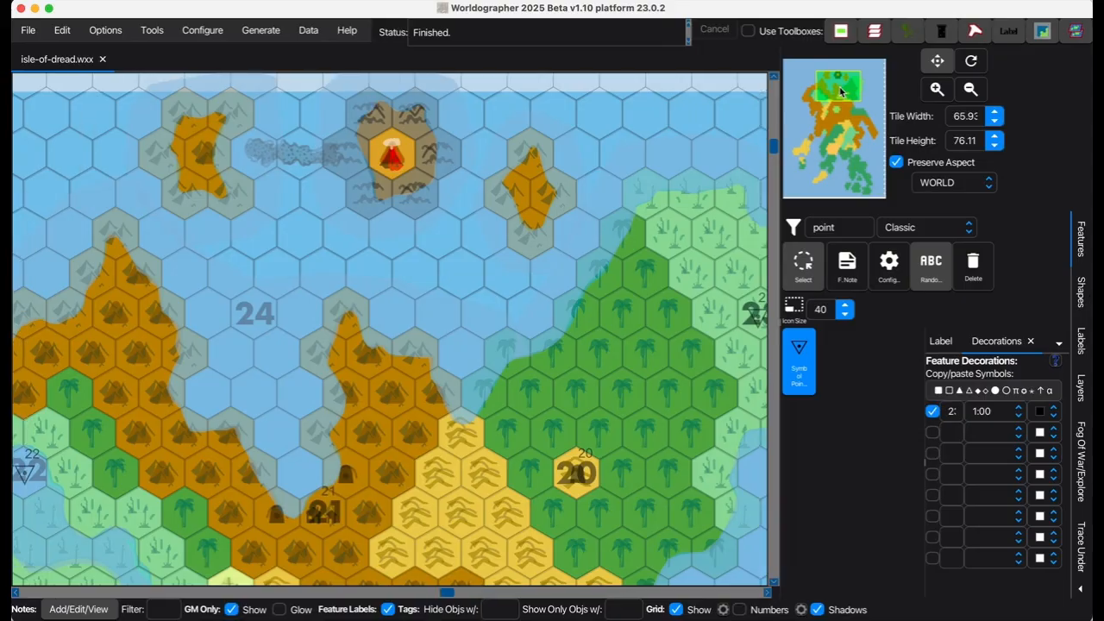
pyautogui.click(953, 412)
pyautogui.click(257, 321)
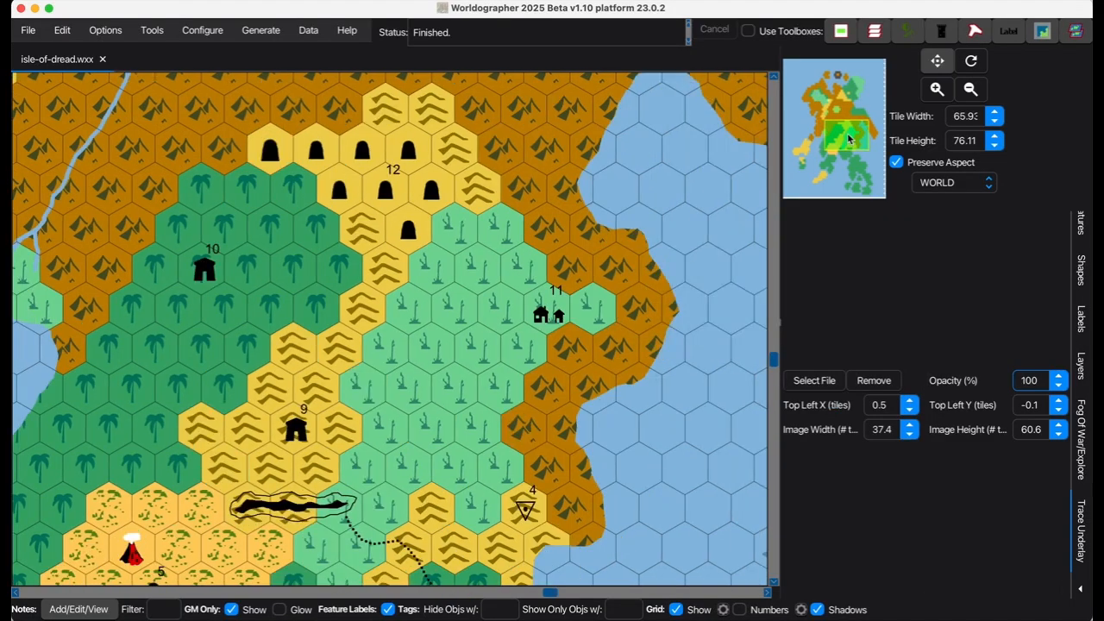
# Switch to terrain editing and filter the terrain types by "jungle".
pyautogui.moveTo(846, 138)
pyautogui.mouseDown()
pyautogui.moveTo(828, 113)
pyautogui.moveTo(834, 136)
pyautogui.mouseUp()
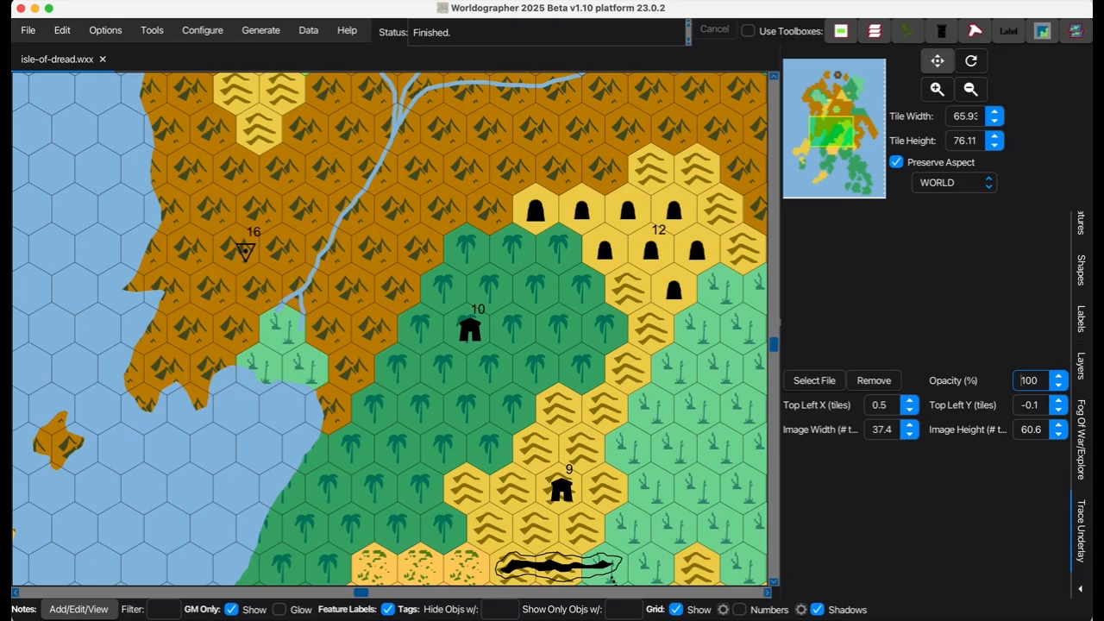
pyautogui.scroll(2, 1085, 249)
pyautogui.click(1086, 244)
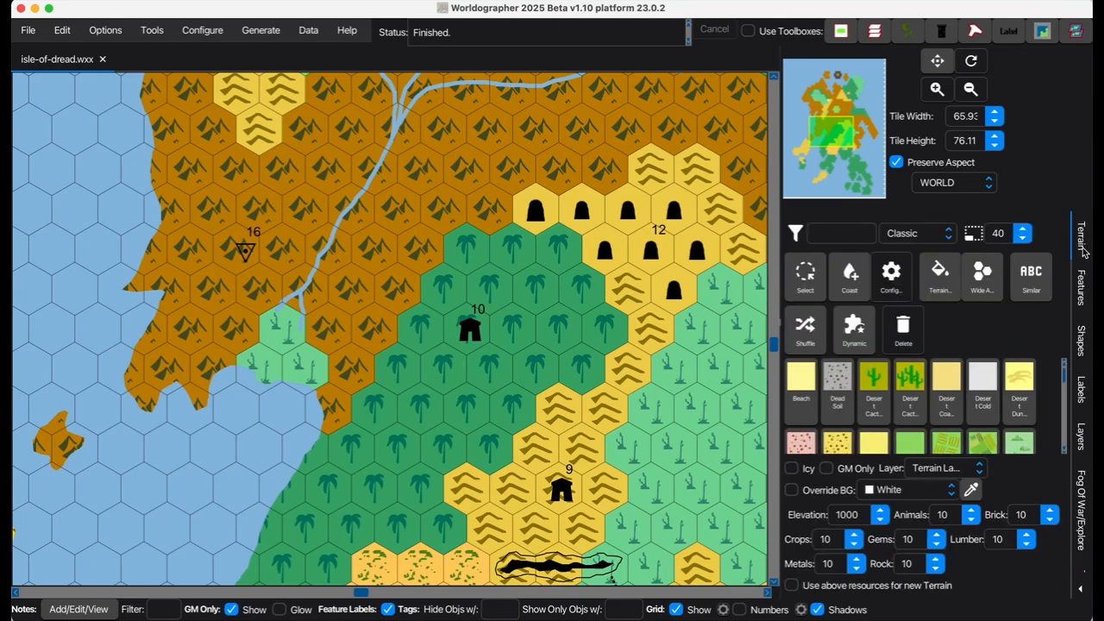
pyautogui.click(841, 238)
pyautogui.write('jungle')
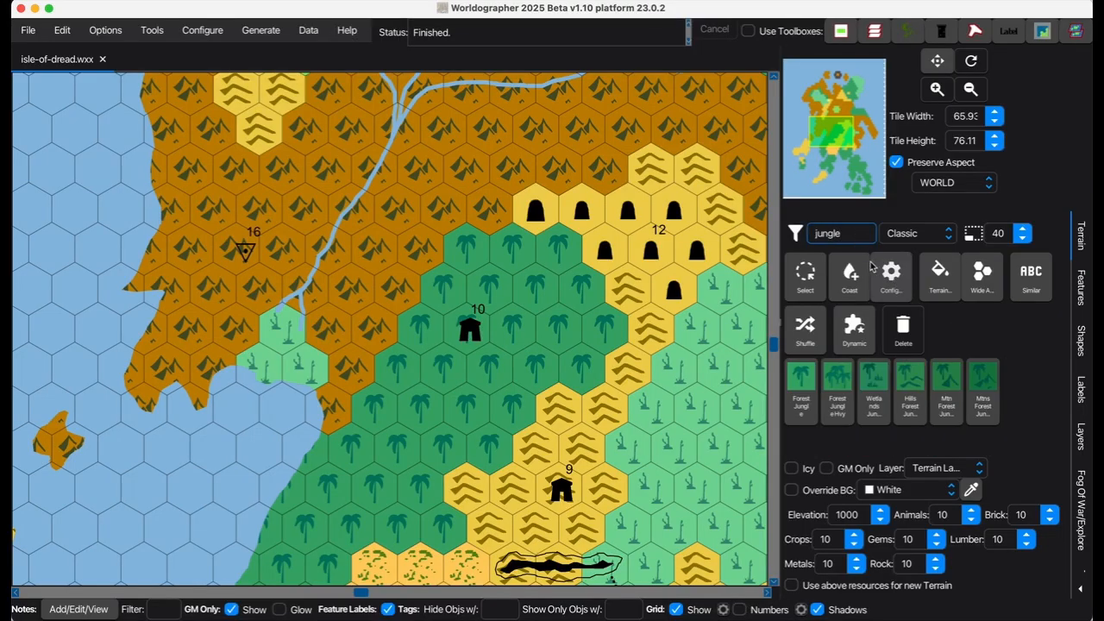
# Choose the heavy jungle forest terrain and paint two hexes east of the village on the unmasked hex-edged island in the south.
pyautogui.click(842, 392)
pyautogui.click(852, 156)
pyautogui.moveTo(852, 155); pyautogui.dragTo(862, 190)
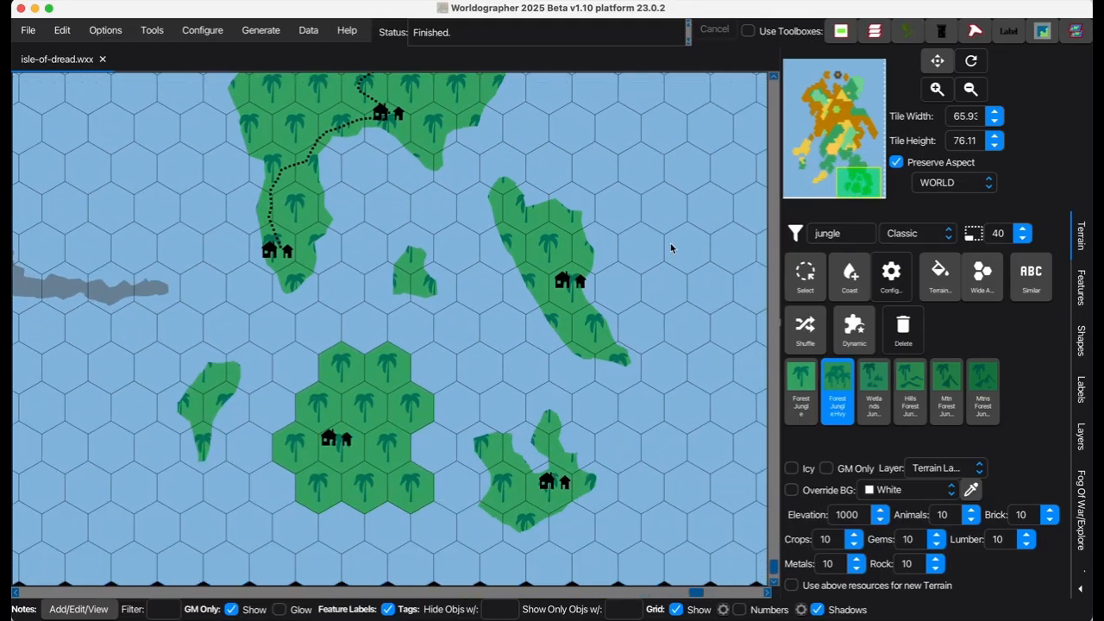
pyautogui.click(367, 414)
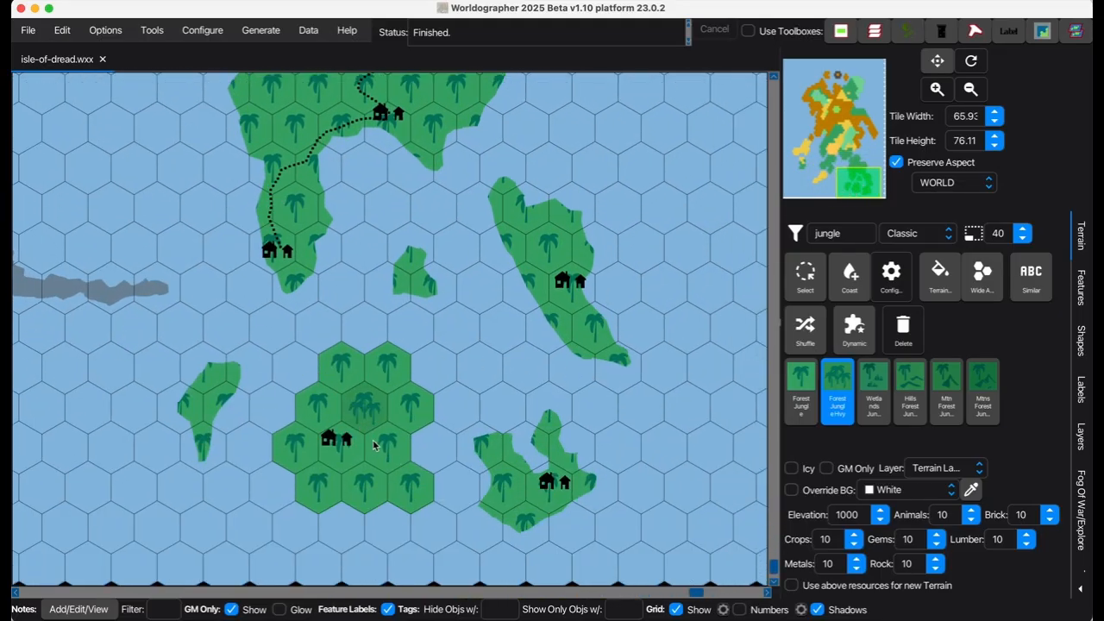
pyautogui.click(376, 448)
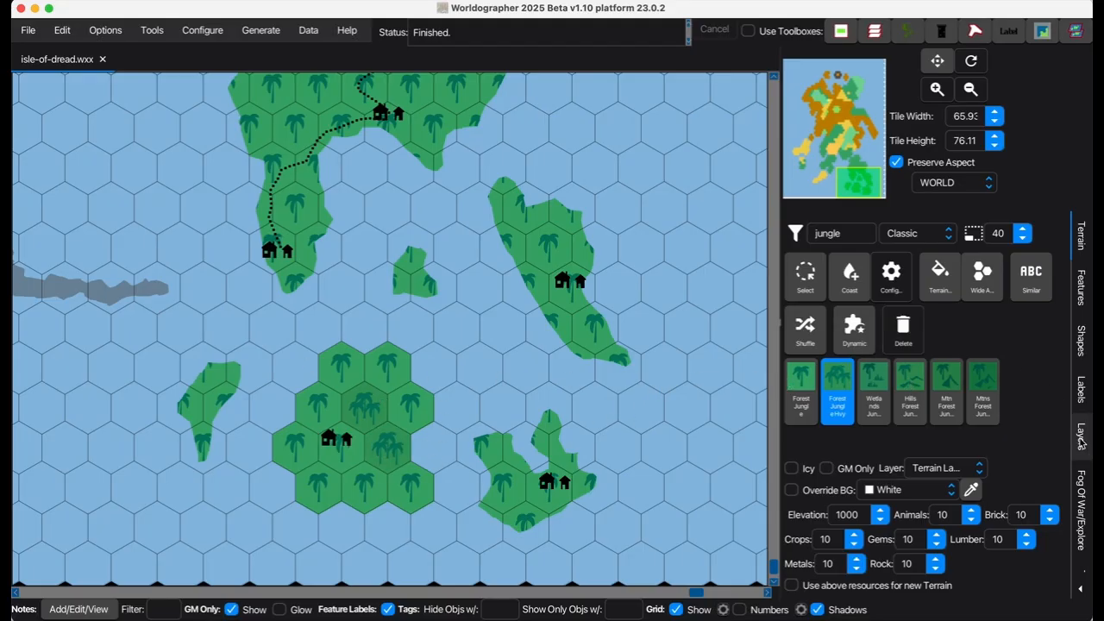
# Set the trace underlay opacity to 50% to reveal the source map.
pyautogui.scroll(-2, 1091, 491)
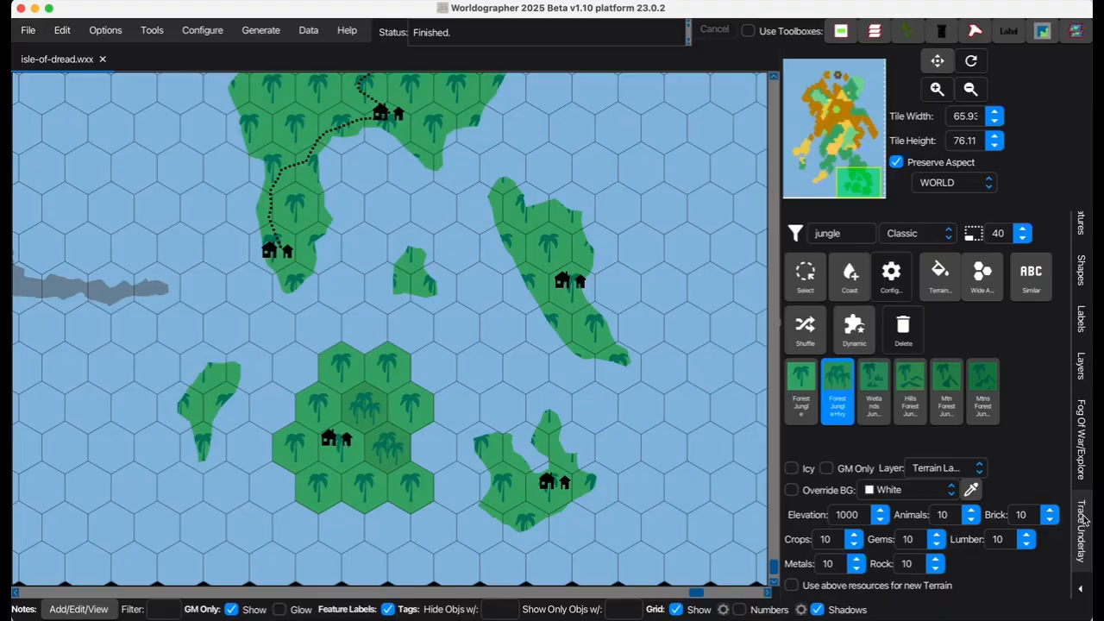
pyautogui.click(1077, 509)
pyautogui.click(1033, 385)
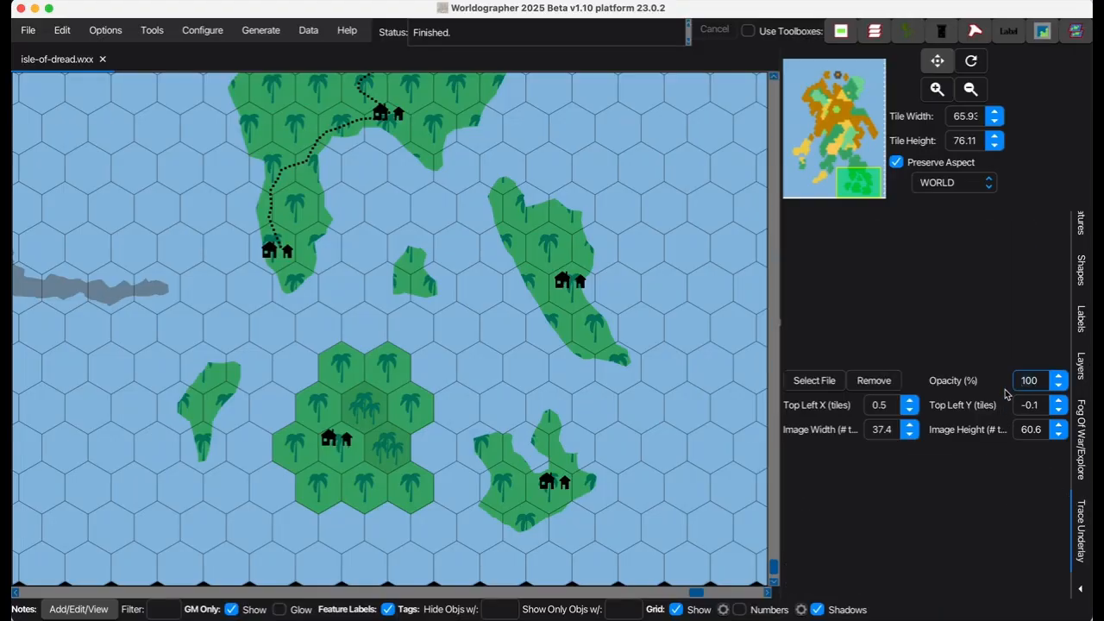
pyautogui.press('Return')
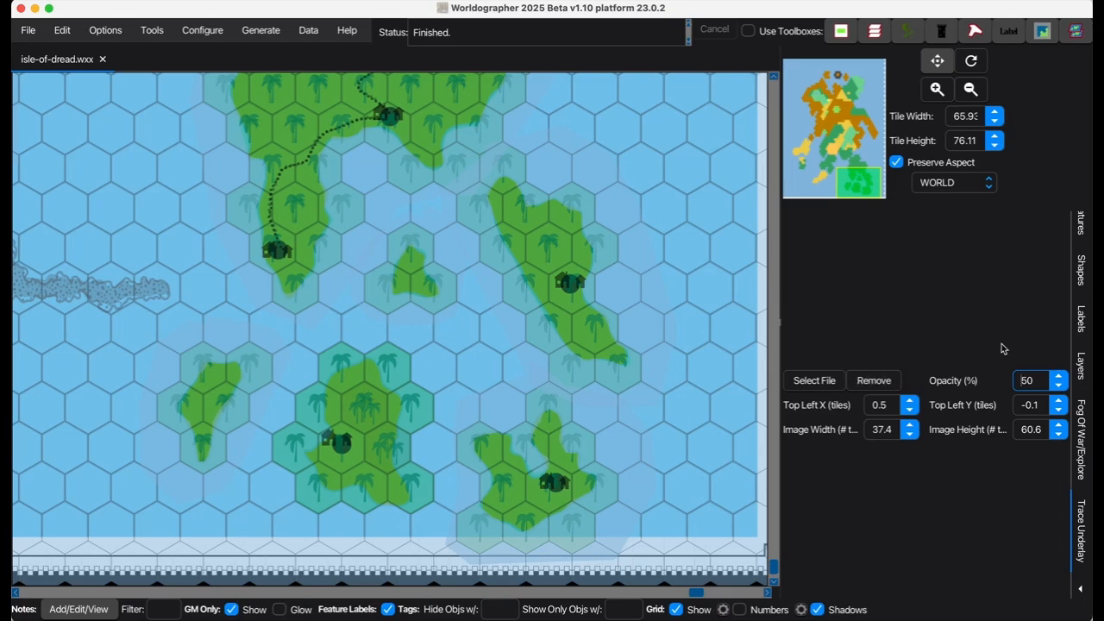
# Select the water polygon around the southeastern village island to pick up its #8cb2d9 fill style, and deselect it.
pyautogui.click(1080, 271)
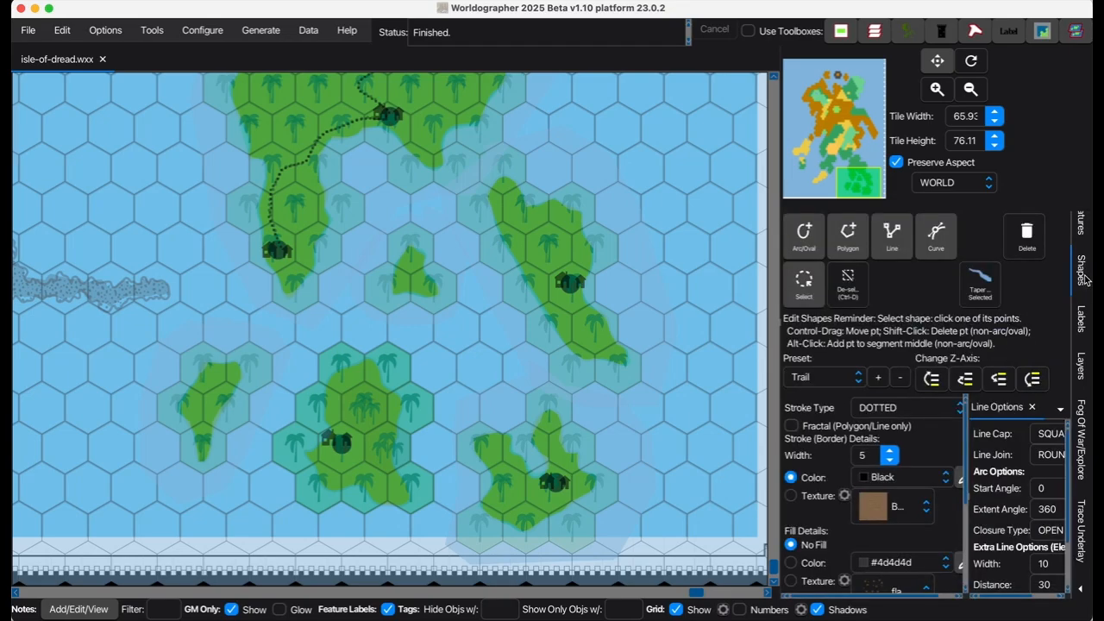
pyautogui.click(806, 287)
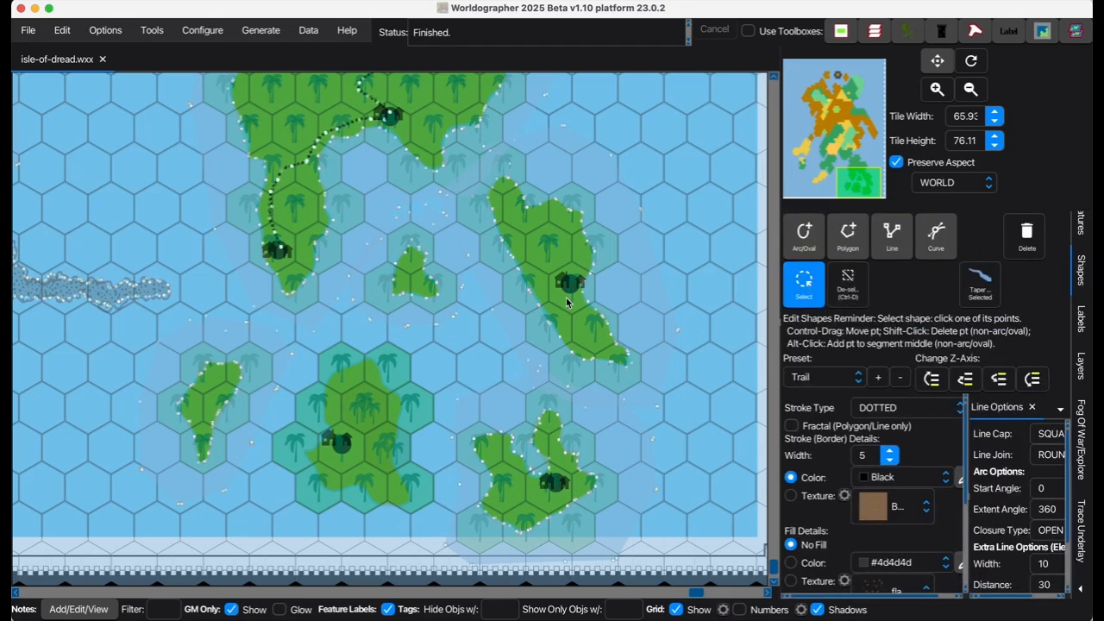
pyautogui.click(531, 365)
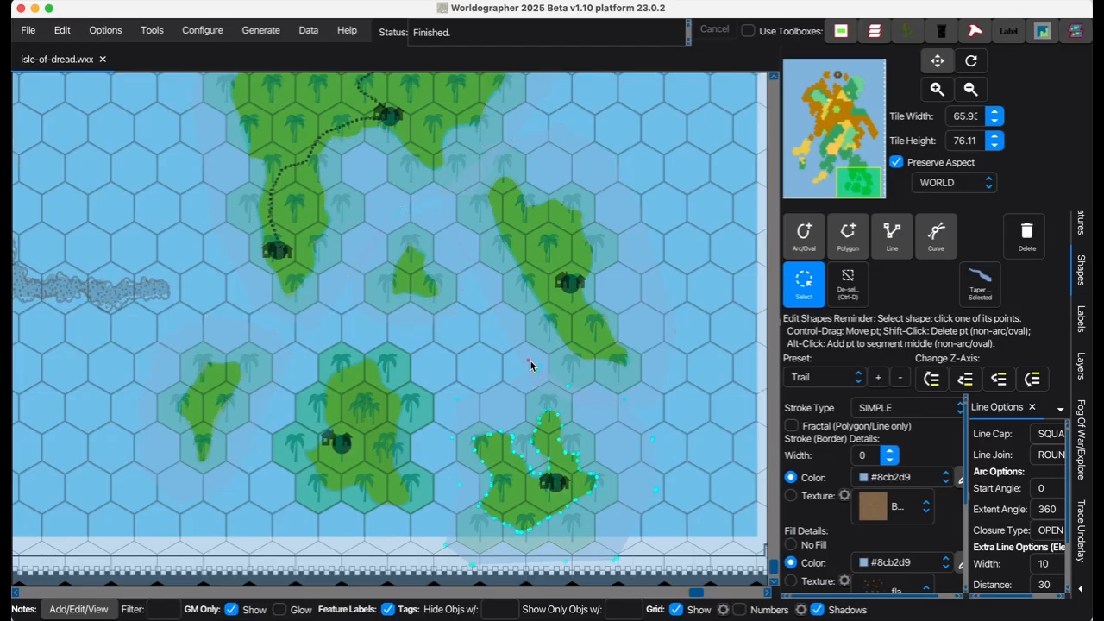
pyautogui.click(847, 283)
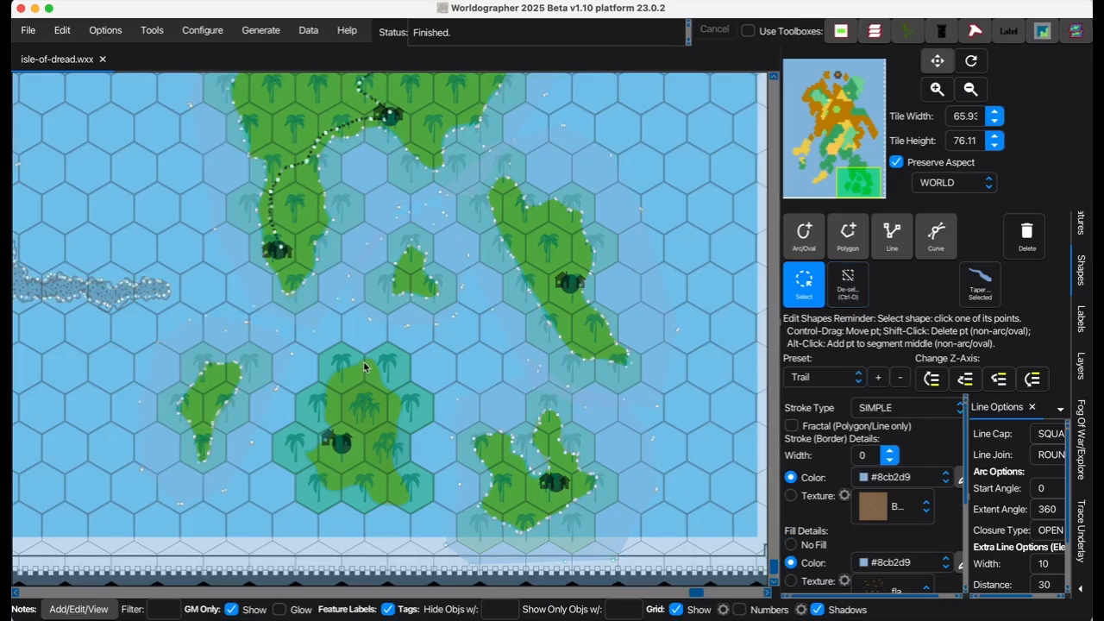
# Draw a #8cb2d9 water polygon tracing the coastline of the southern village island and covering its surplus jungle hex edges.
pyautogui.click(849, 250)
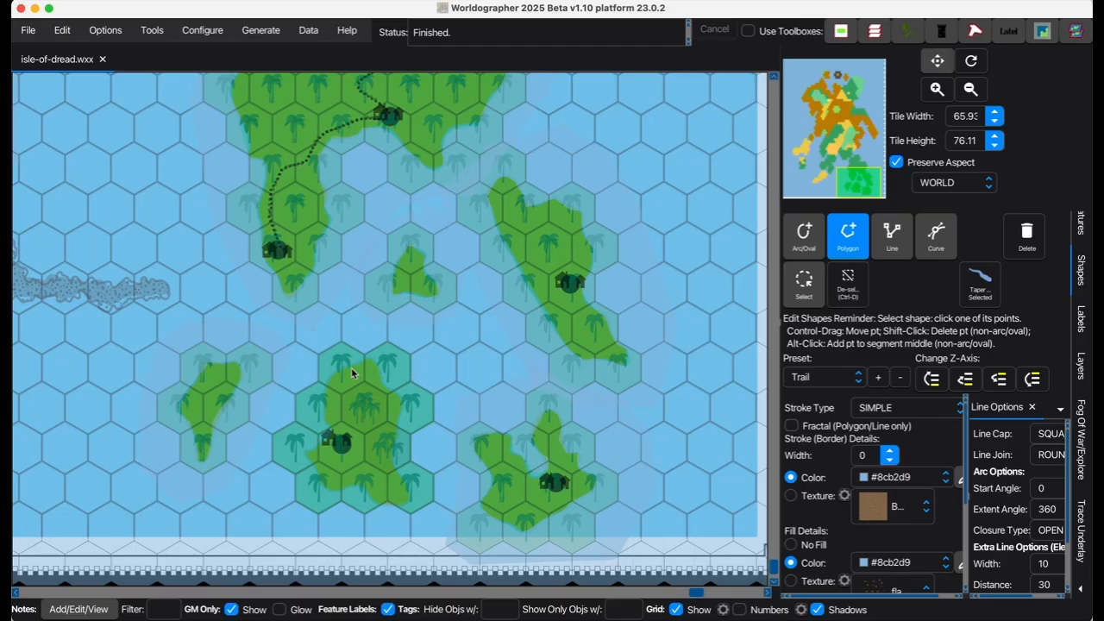
pyautogui.click(350, 366)
pyautogui.click(372, 371)
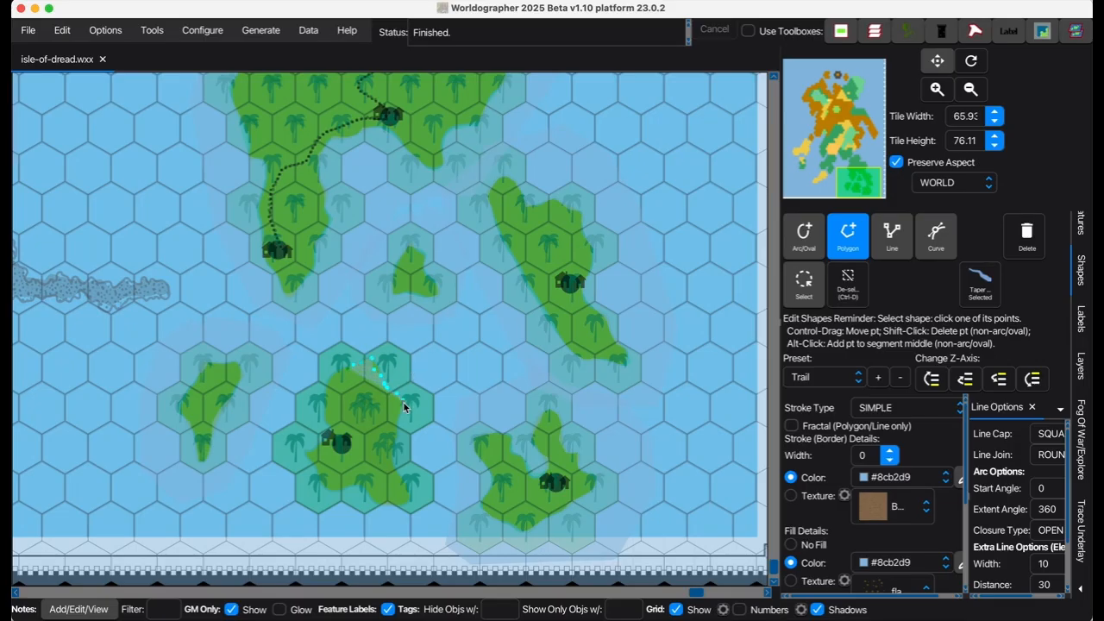
pyautogui.click(403, 406)
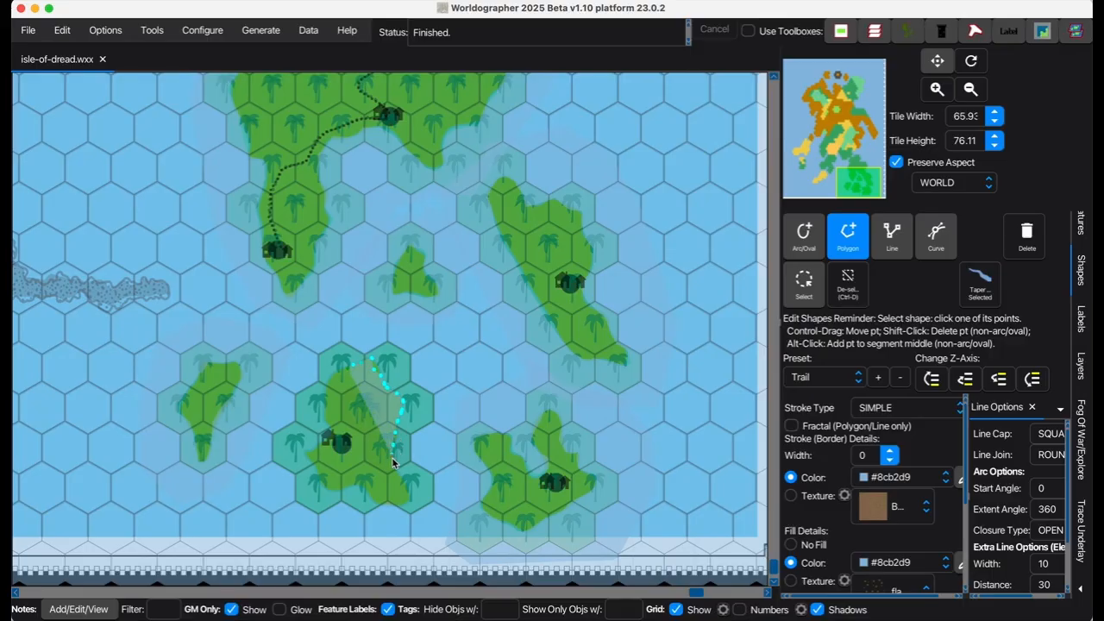
pyautogui.click(393, 460)
pyautogui.click(403, 507)
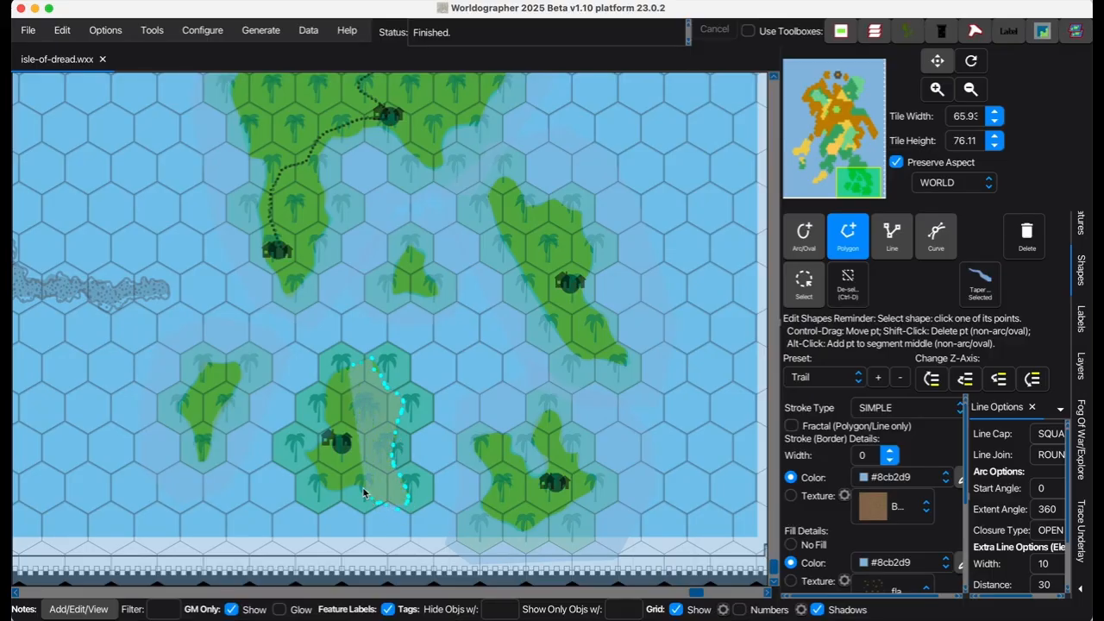
pyautogui.moveTo(363, 488)
pyautogui.mouseDown()
pyautogui.moveTo(325, 486)
pyautogui.moveTo(311, 462)
pyautogui.moveTo(334, 431)
pyautogui.moveTo(328, 382)
pyautogui.moveTo(362, 341)
pyautogui.moveTo(343, 330)
pyautogui.moveTo(307, 355)
pyautogui.moveTo(261, 453)
pyautogui.moveTo(277, 498)
pyautogui.mouseUp()
pyautogui.moveTo(311, 530)
pyautogui.mouseDown()
pyautogui.moveTo(369, 542)
pyautogui.moveTo(440, 520)
pyautogui.mouseUp()
pyautogui.click(444, 445)
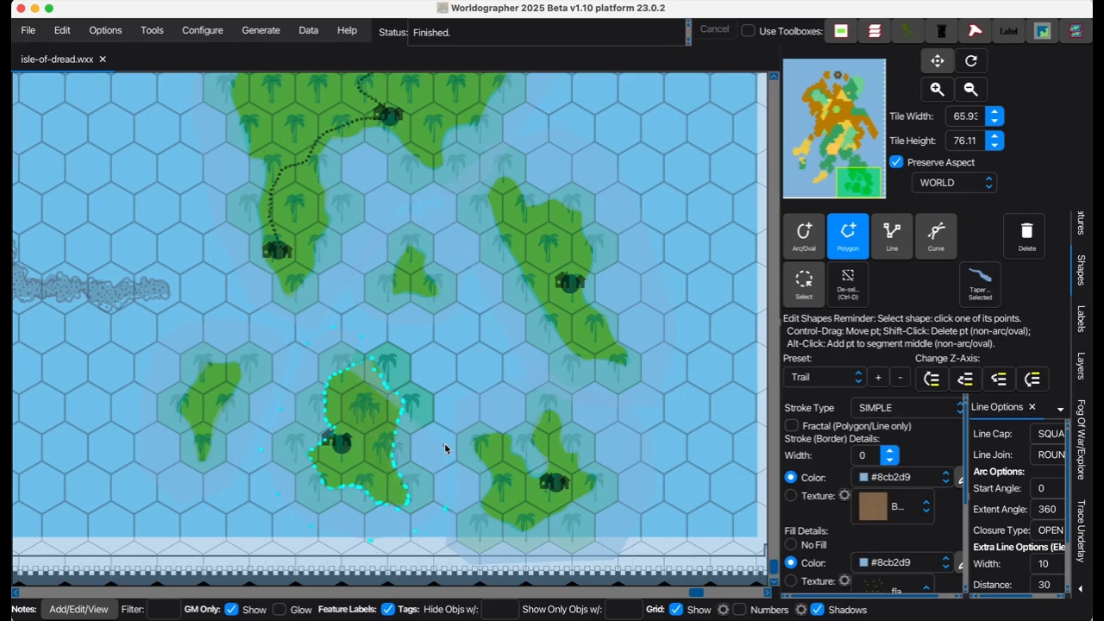
pyautogui.click(453, 384)
pyautogui.click(444, 353)
pyautogui.click(409, 331)
pyautogui.click(360, 327)
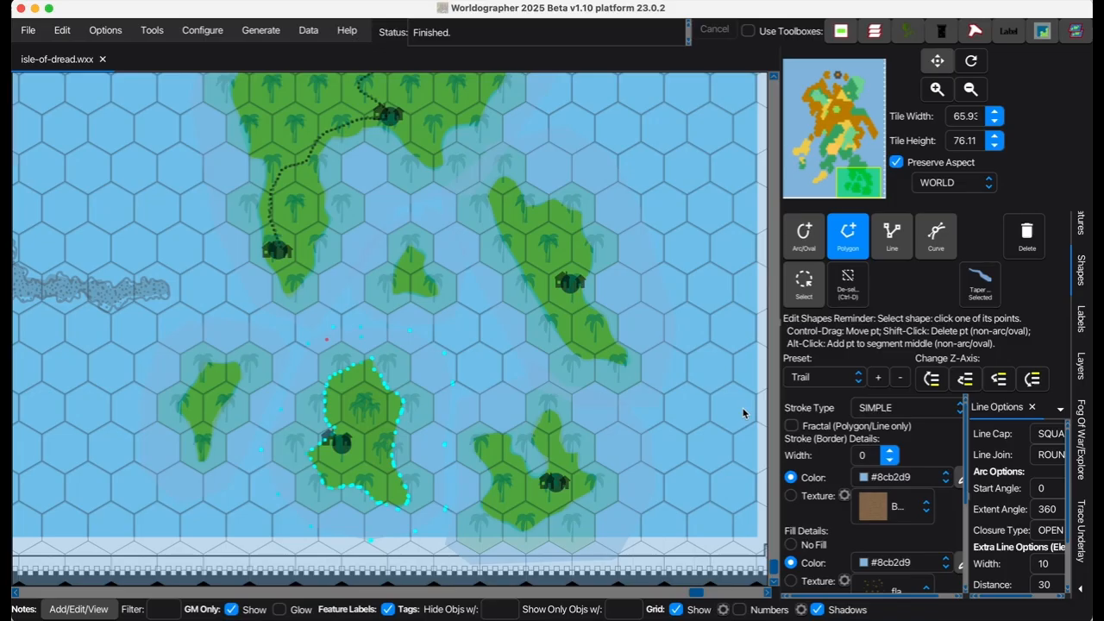
# Set the trace underlay opacity to 100% and deselect the new coastline polygon.
pyautogui.click(1079, 534)
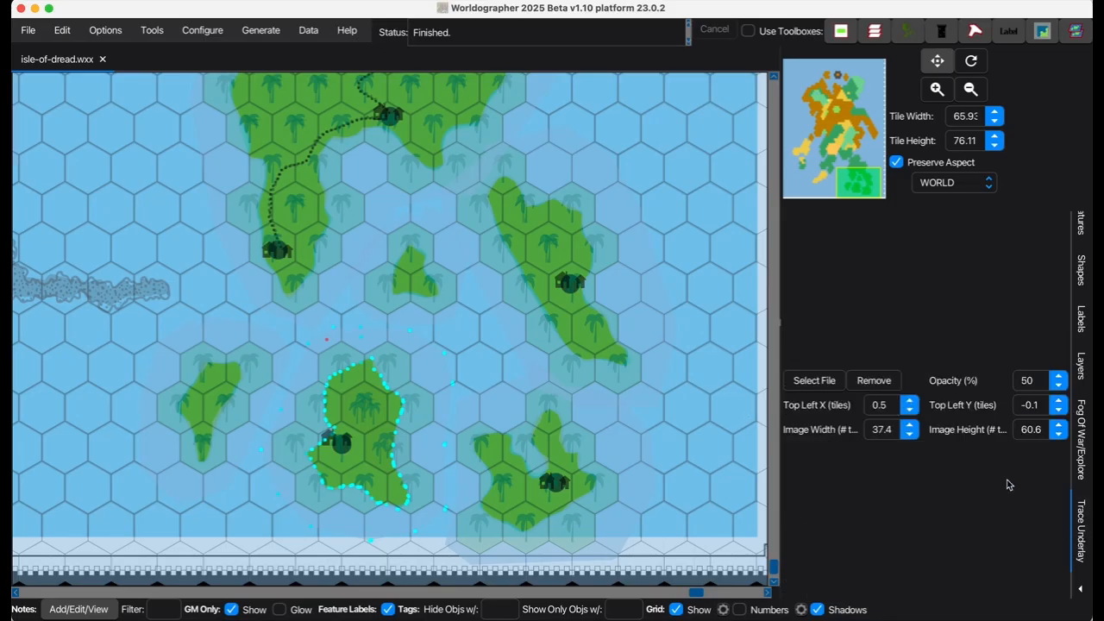
pyautogui.click(1015, 385)
pyautogui.write('100')
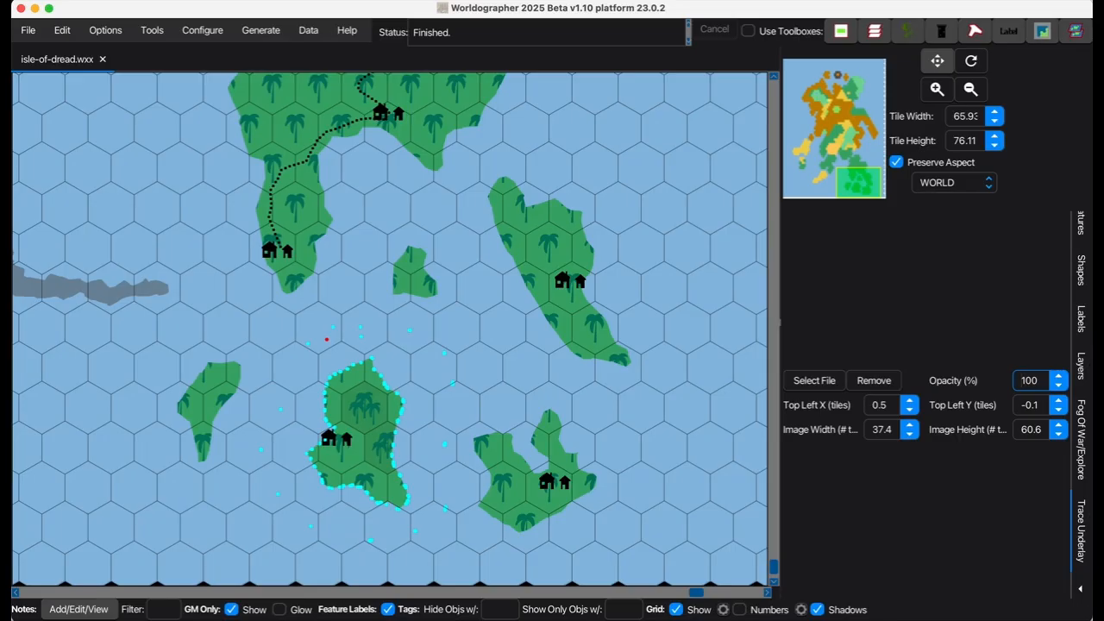
pyautogui.click(1080, 270)
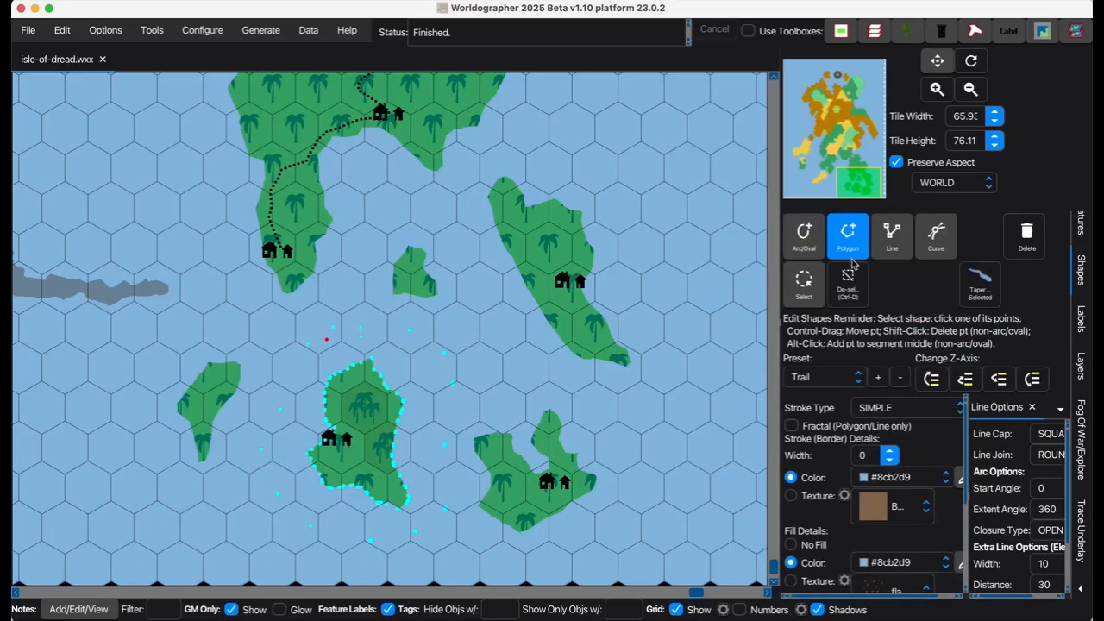
pyautogui.click(847, 281)
# Paint heavy jungle forest hexes beside the villages on the elongated eastern island and the southeastern island.
pyautogui.scroll(2, 1077, 250)
pyautogui.click(1079, 235)
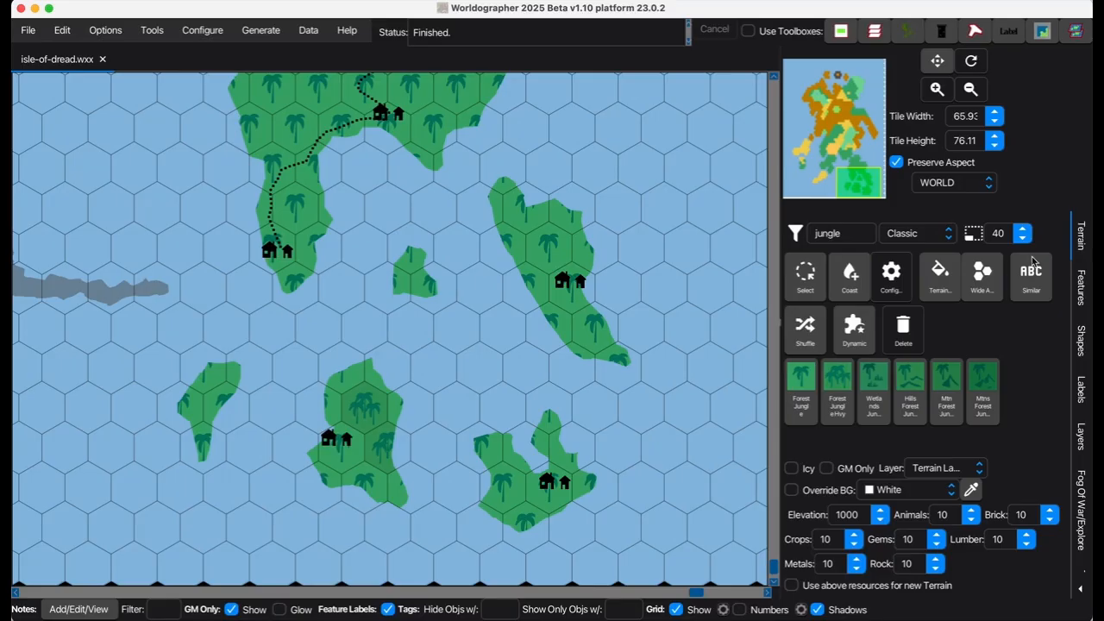
pyautogui.click(842, 386)
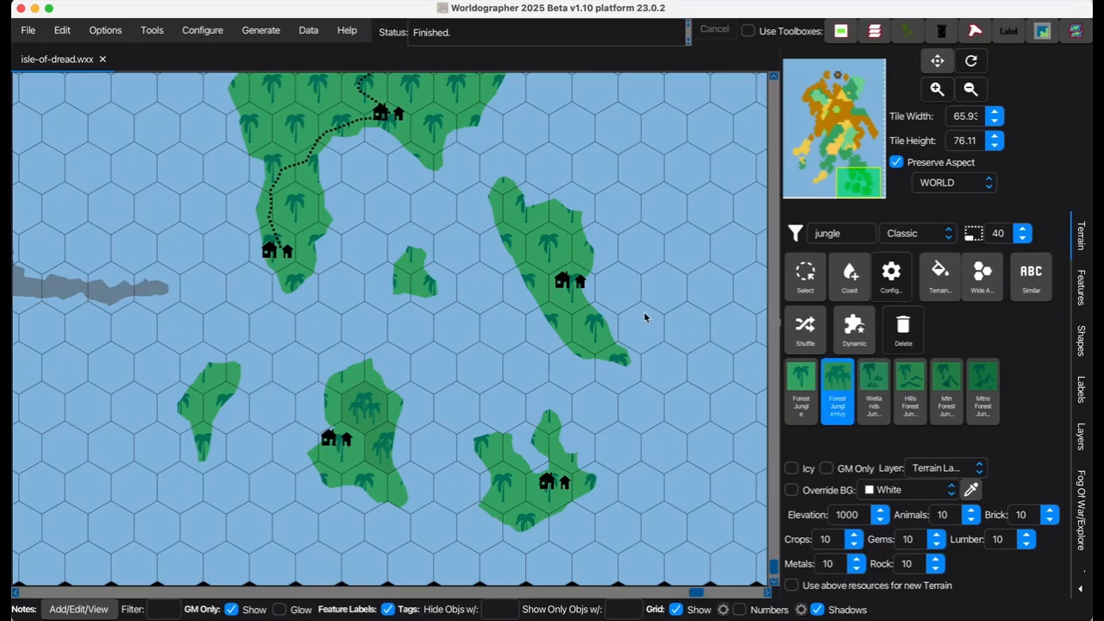
pyautogui.click(510, 243)
pyautogui.click(527, 272)
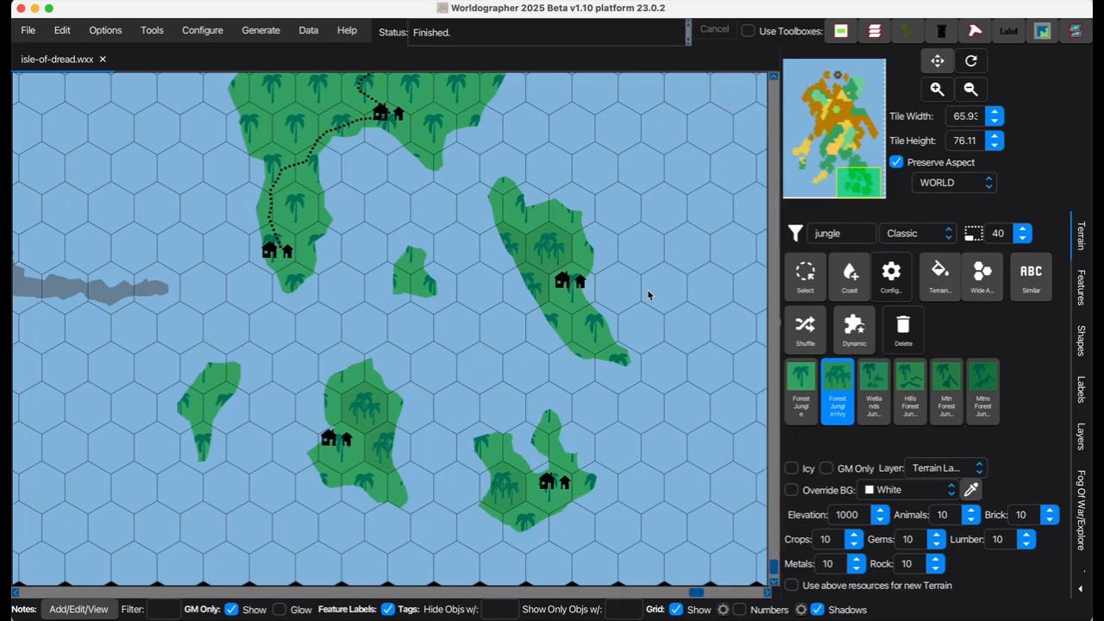
# Paint heavy jungle forest hexes across the peninsula south of location 1, on both sides of the trail.
pyautogui.moveTo(860, 190); pyautogui.dragTo(847, 169)
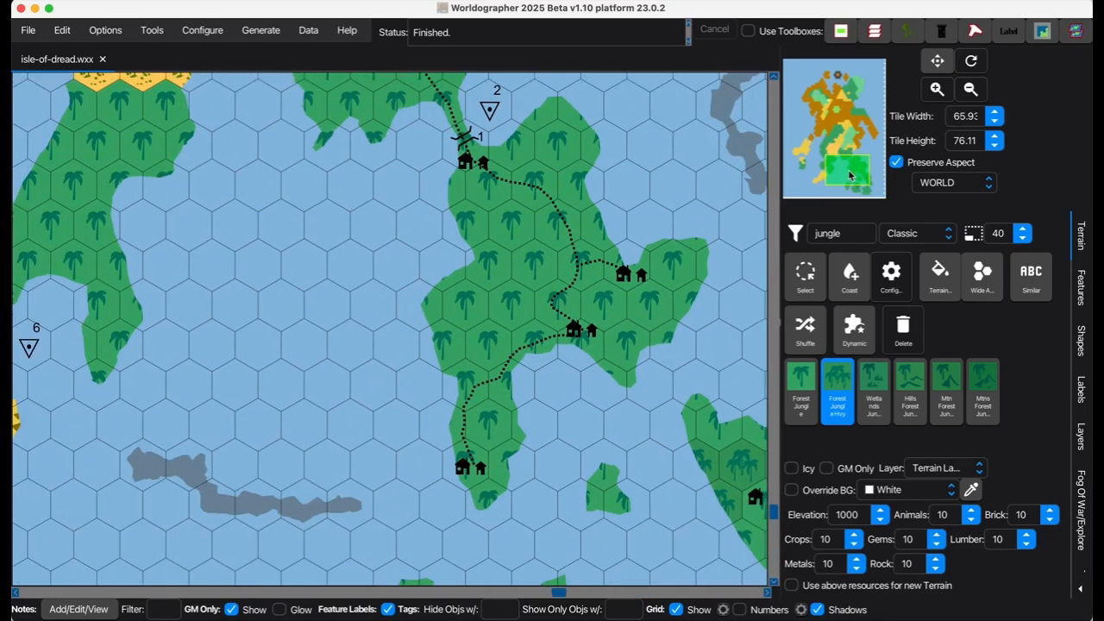
pyautogui.click(514, 302)
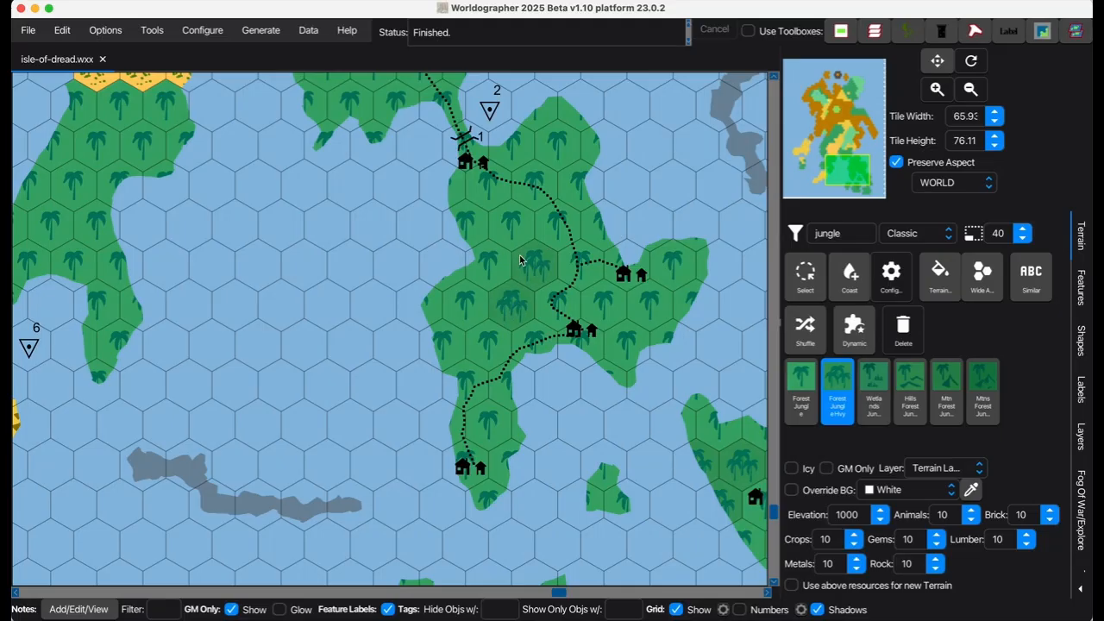
pyautogui.click(516, 235)
pyautogui.click(466, 309)
pyautogui.click(487, 274)
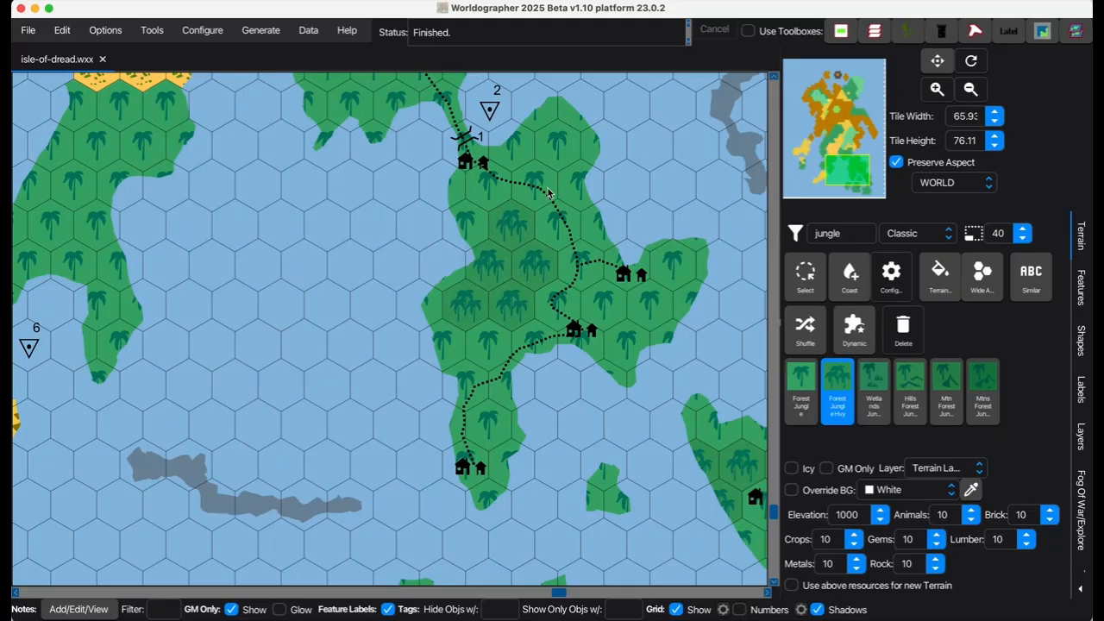
pyautogui.click(562, 145)
pyautogui.click(576, 183)
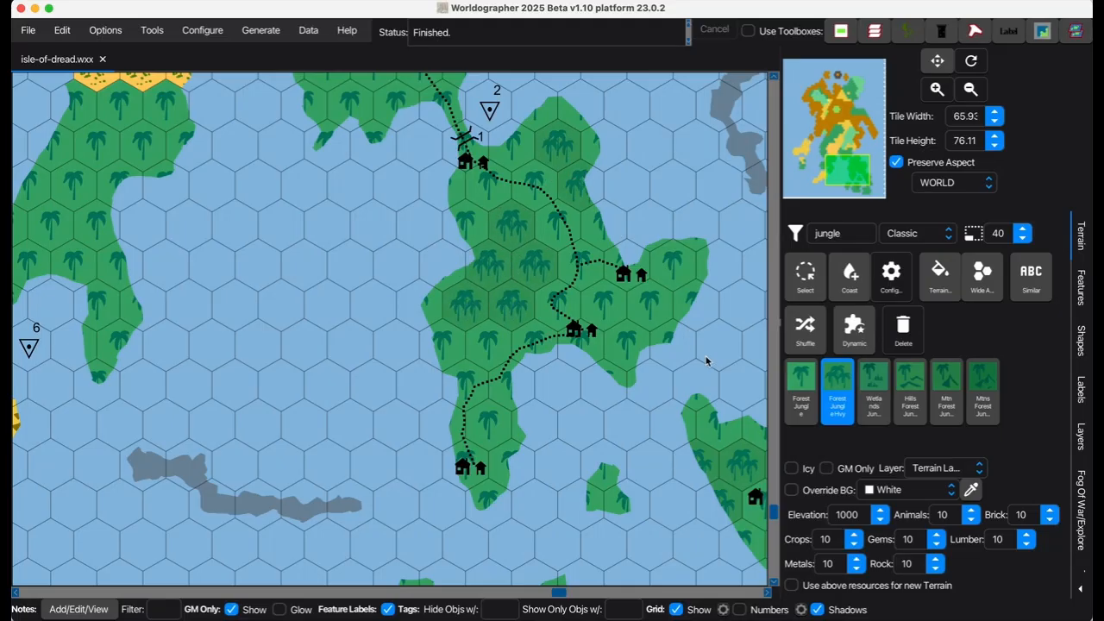
pyautogui.click(630, 355)
pyautogui.click(667, 339)
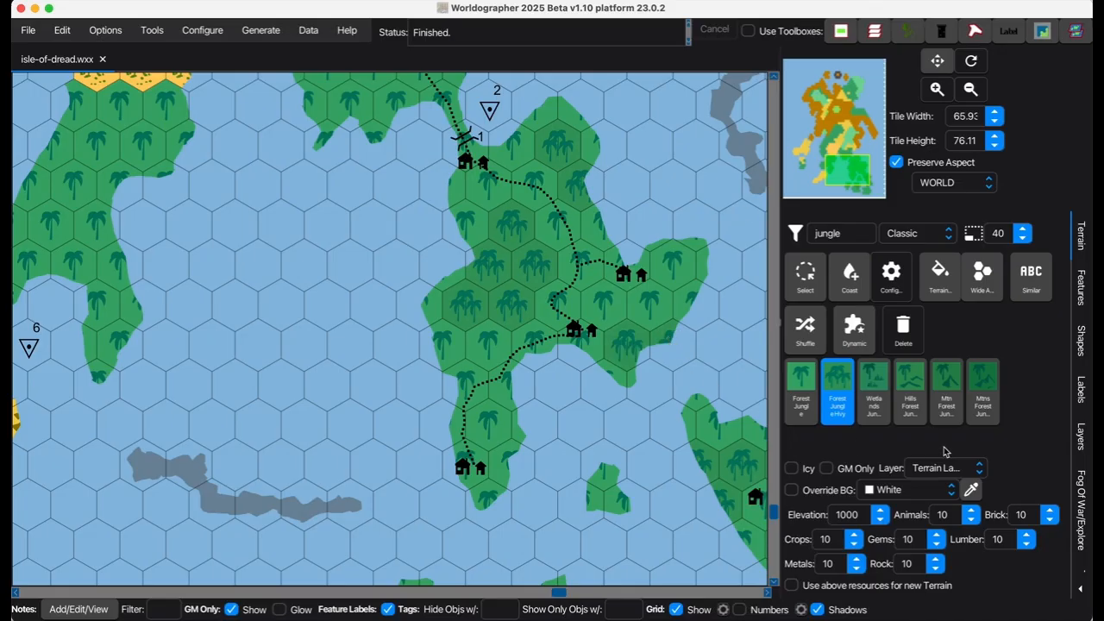
# Paint four forested jungle hills hexes on the same peninsula, three west of the trail and one south of the eastern village.
pyautogui.click(909, 388)
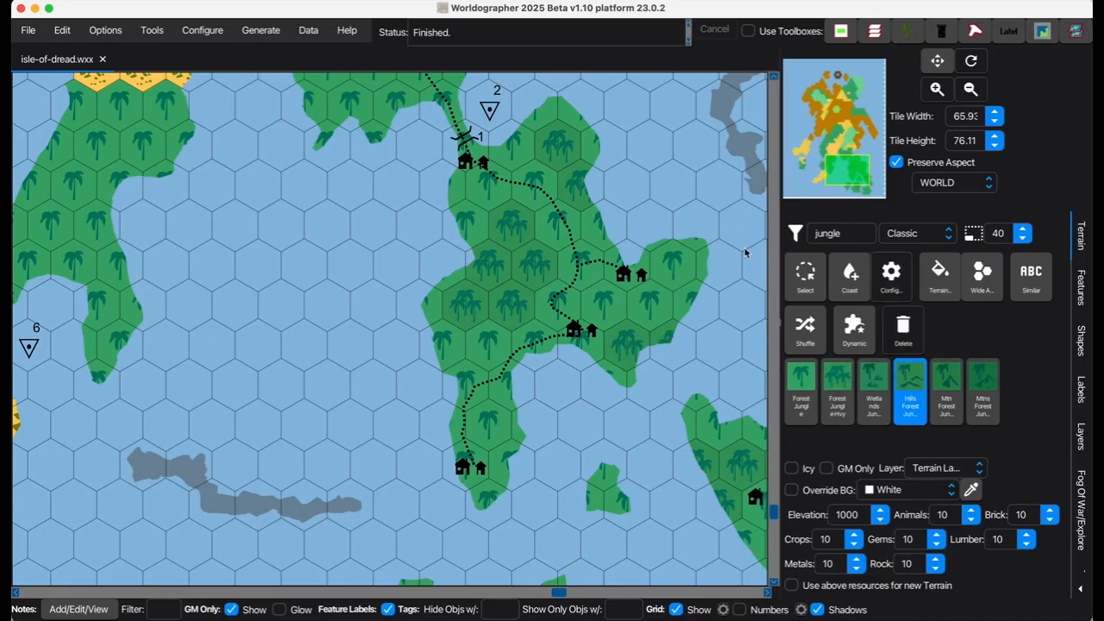
pyautogui.click(488, 343)
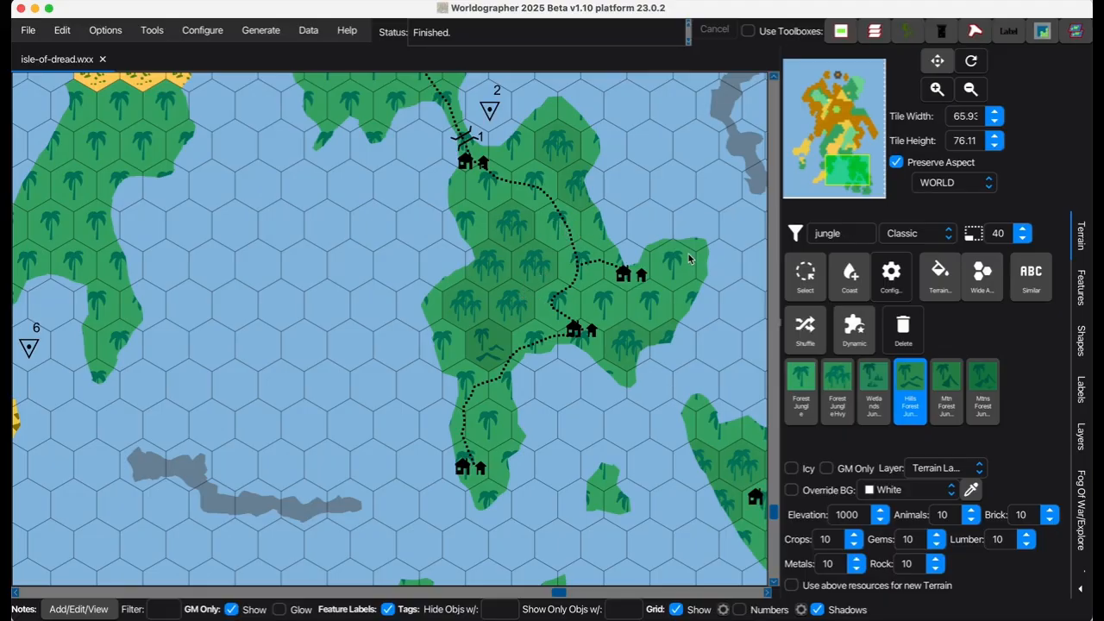
pyautogui.click(522, 267)
pyautogui.click(511, 300)
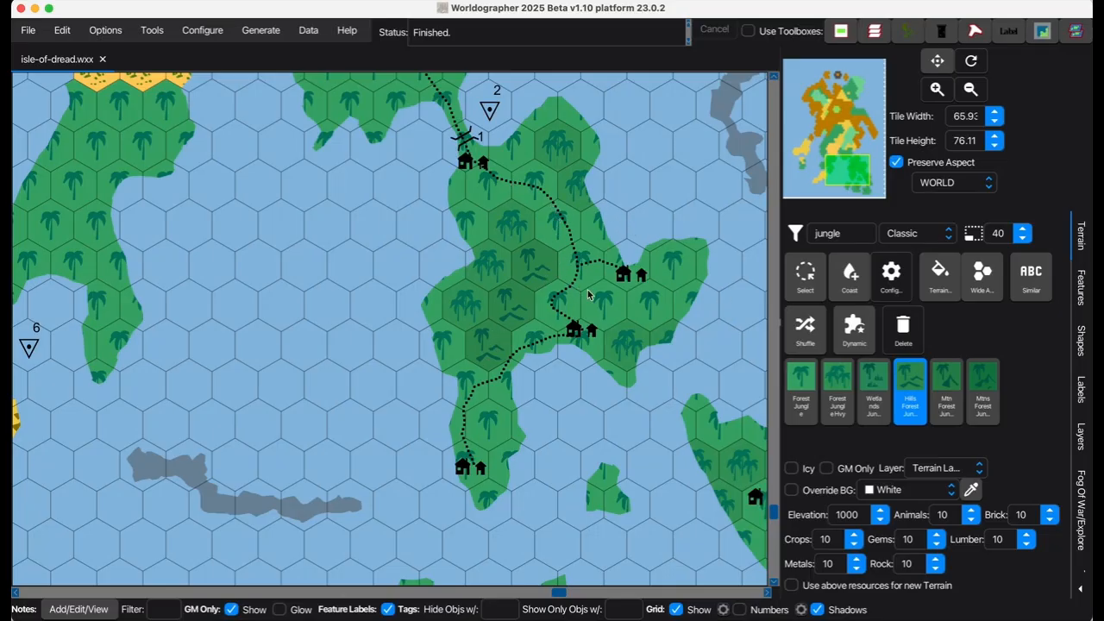
pyautogui.click(646, 304)
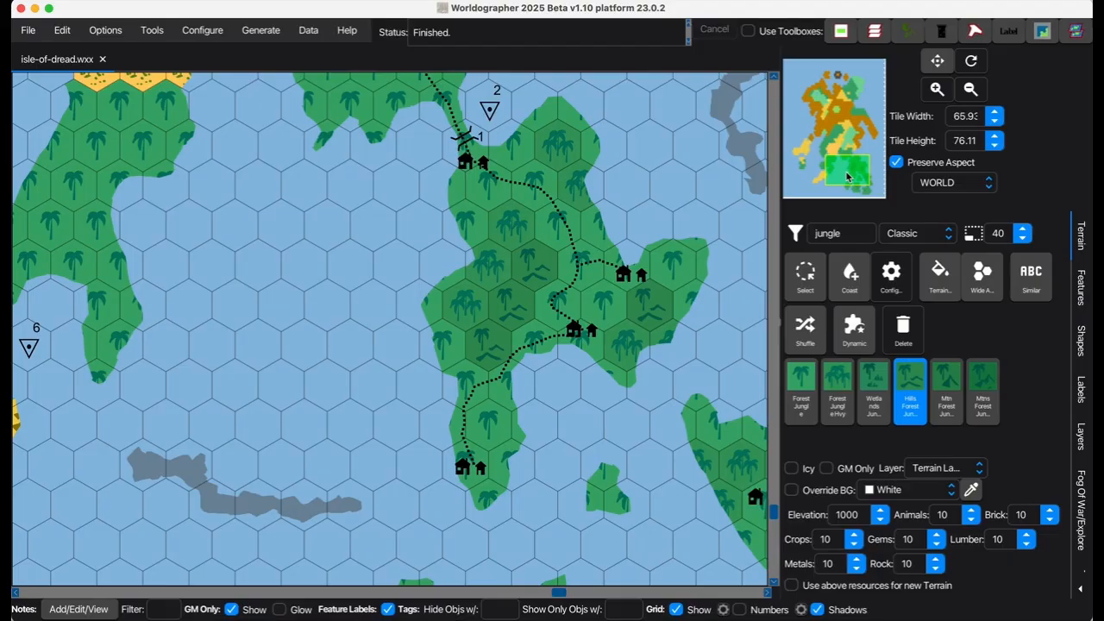
pyautogui.moveTo(845, 172); pyautogui.dragTo(828, 175)
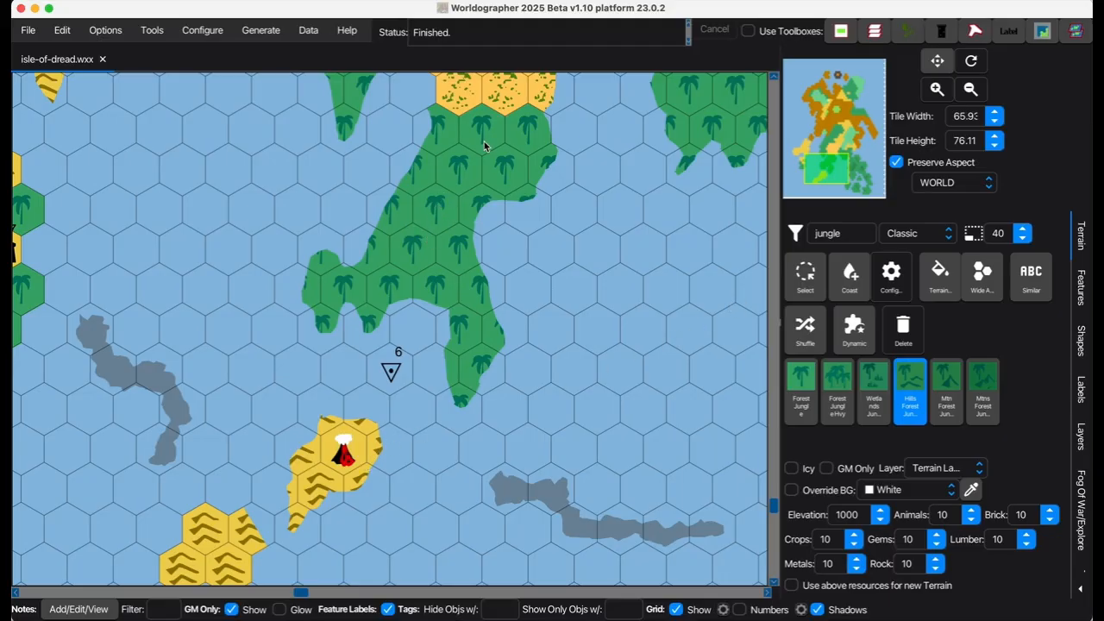
# Paint four forested jungle hills hexes down the peninsula north of location 6 and heavy jungle forest hexes along its southeastern arm.
pyautogui.moveTo(425, 249)
pyautogui.mouseDown()
pyautogui.moveTo(457, 177)
pyautogui.moveTo(485, 145)
pyautogui.mouseUp()
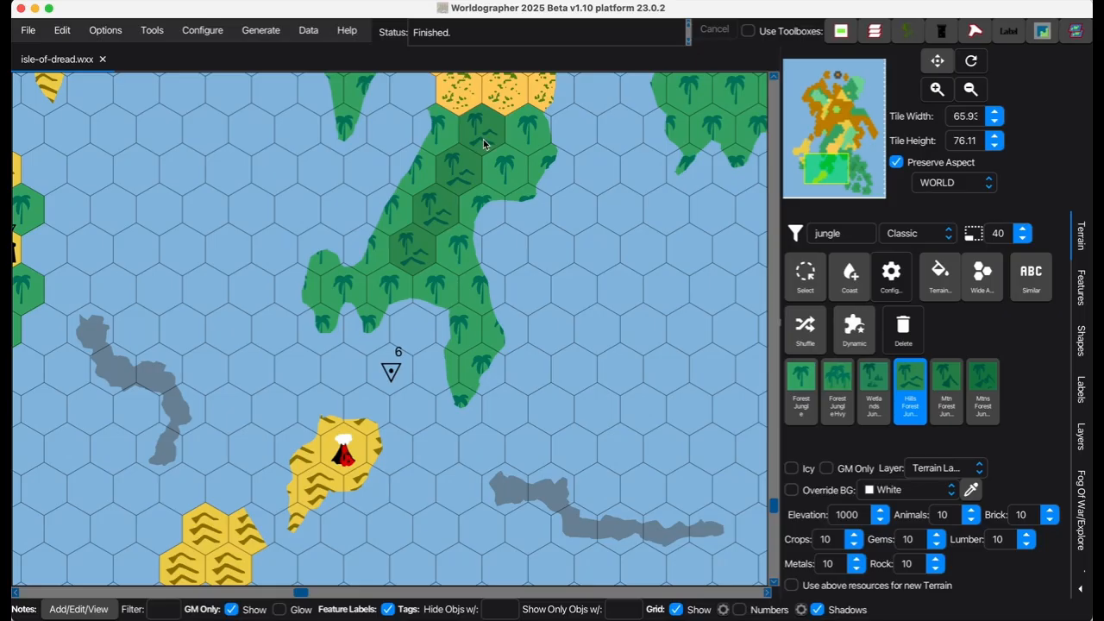
pyautogui.click(829, 390)
pyautogui.moveTo(431, 284)
pyautogui.mouseDown()
pyautogui.moveTo(449, 259)
pyautogui.moveTo(469, 306)
pyautogui.moveTo(464, 332)
pyautogui.mouseUp()
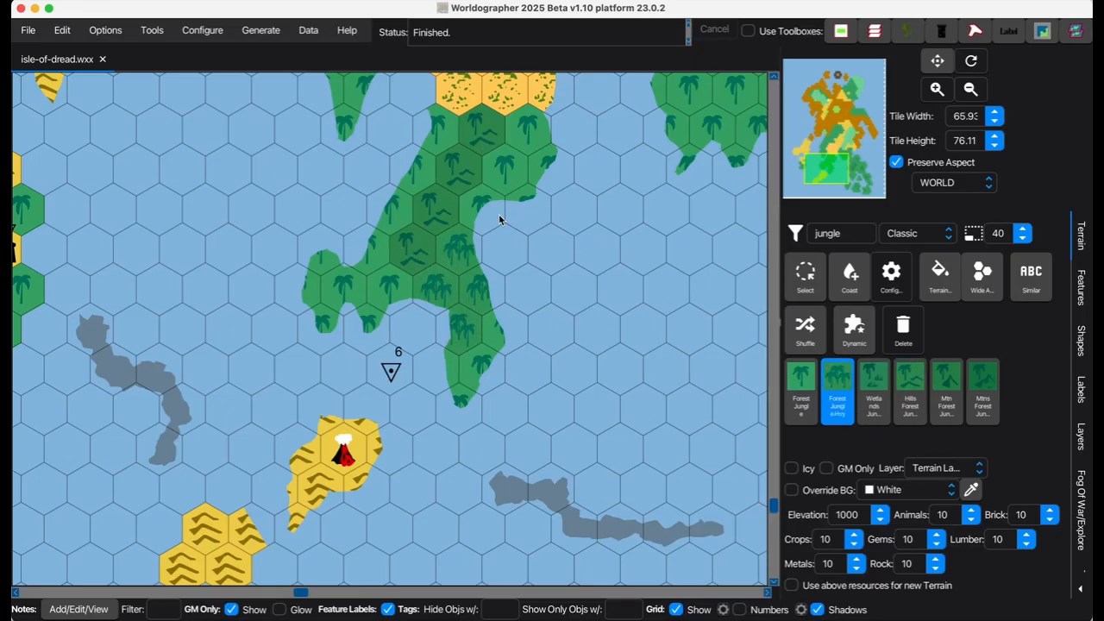
# Paint heavy jungle forest hexes west of the trail above location 1 and a row of four forested jungle hills hexes south of location 4.
pyautogui.moveTo(827, 169); pyautogui.dragTo(840, 151)
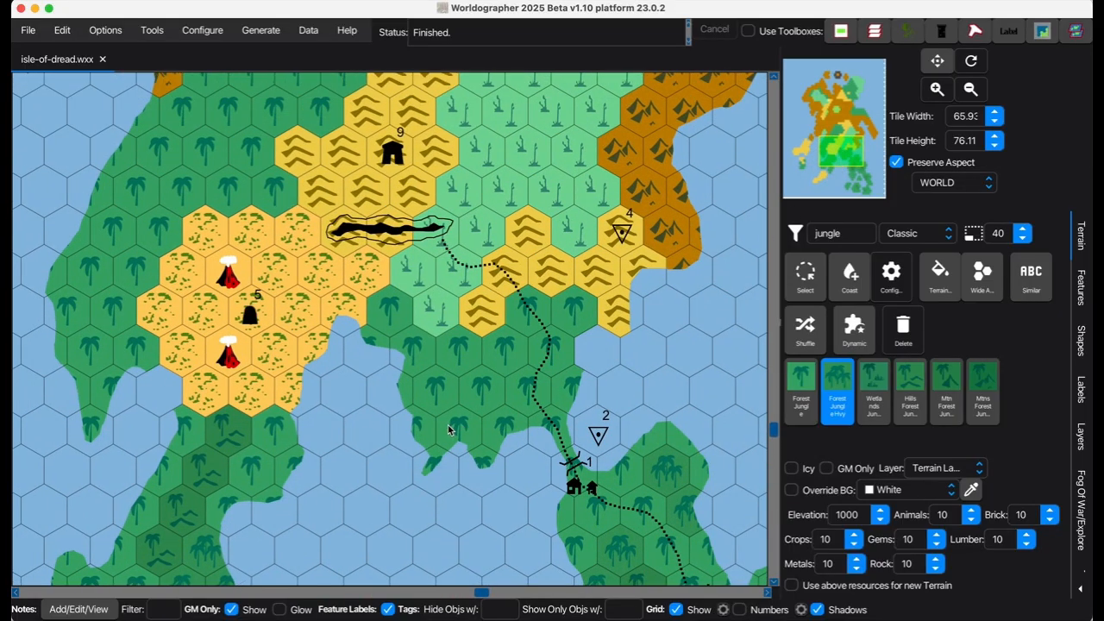
pyautogui.moveTo(447, 430)
pyautogui.mouseDown()
pyautogui.moveTo(437, 401)
pyautogui.moveTo(469, 391)
pyautogui.moveTo(498, 425)
pyautogui.mouseUp()
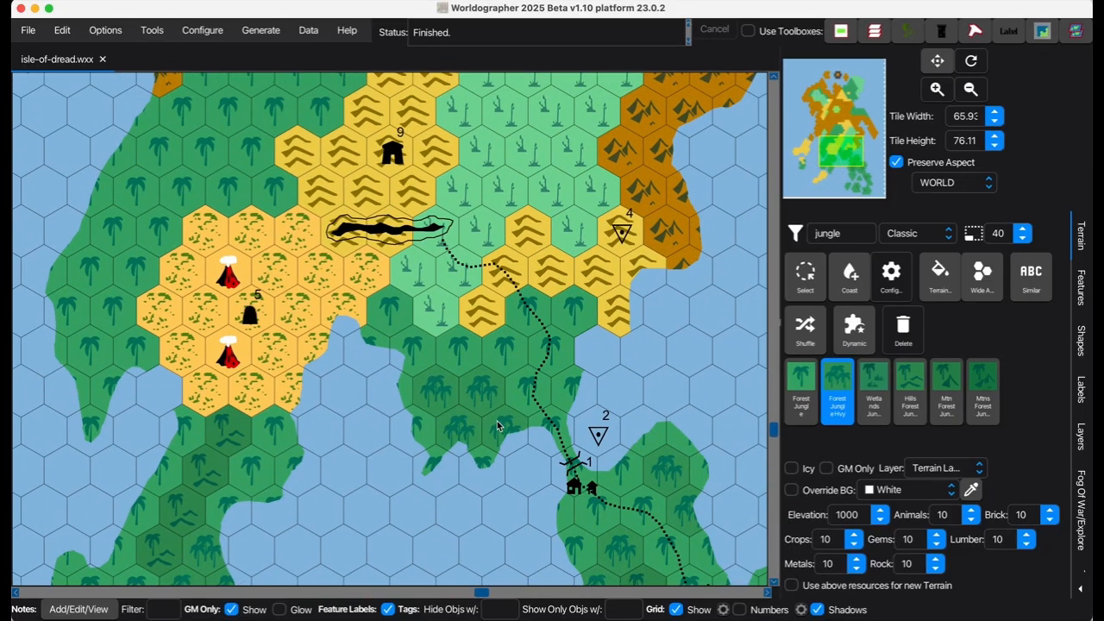
pyautogui.click(911, 388)
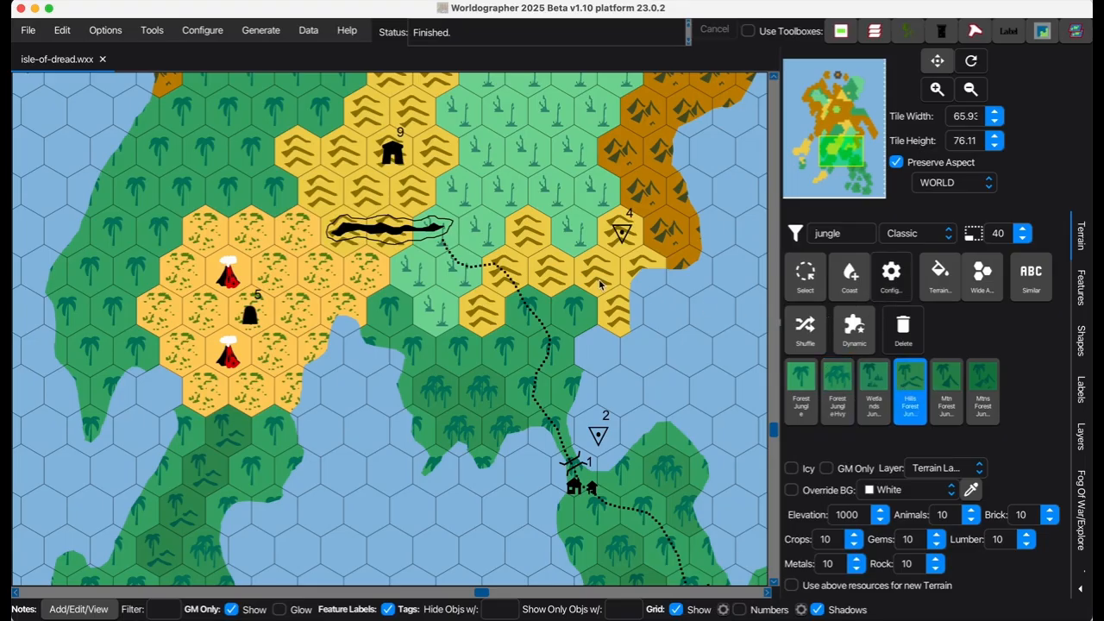
pyautogui.click(519, 321)
pyautogui.click(522, 316)
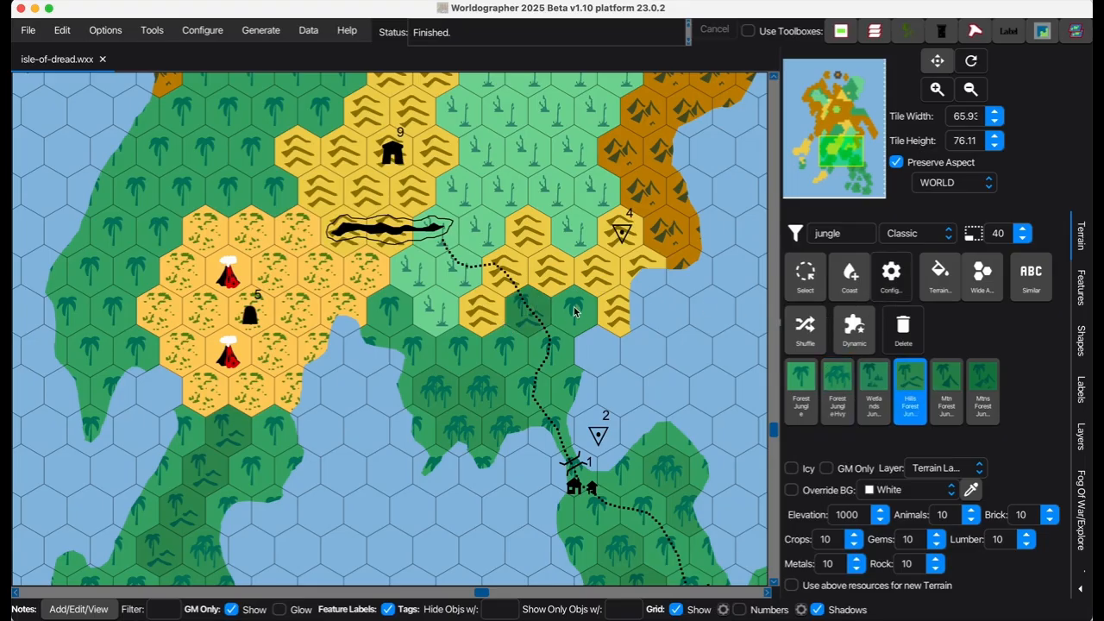
pyautogui.click(582, 314)
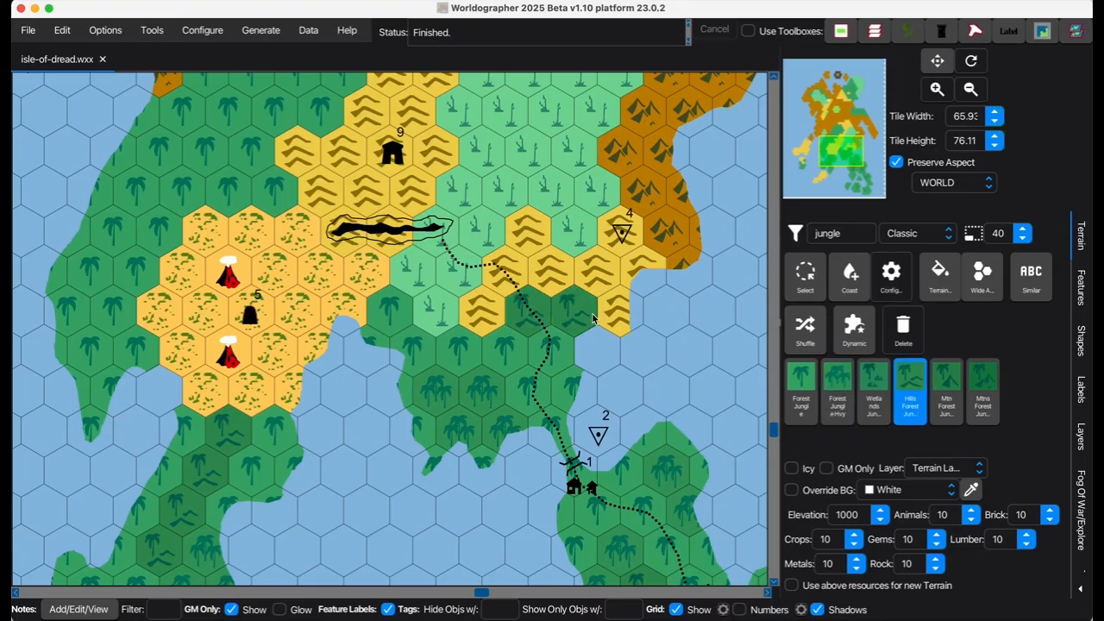
pyautogui.click(484, 323)
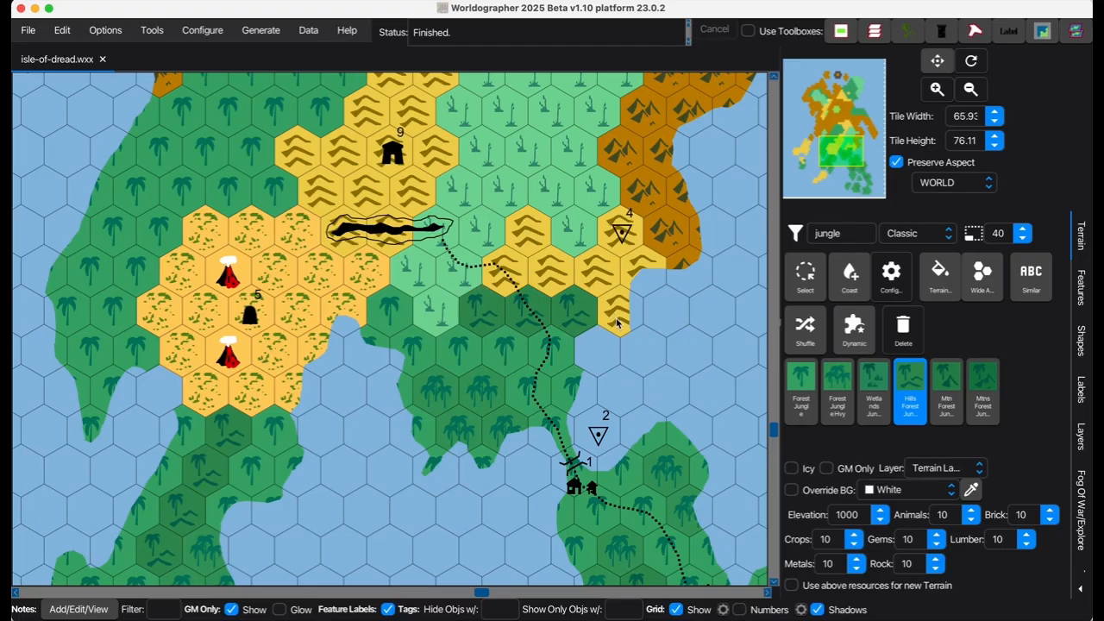
pyautogui.click(618, 321)
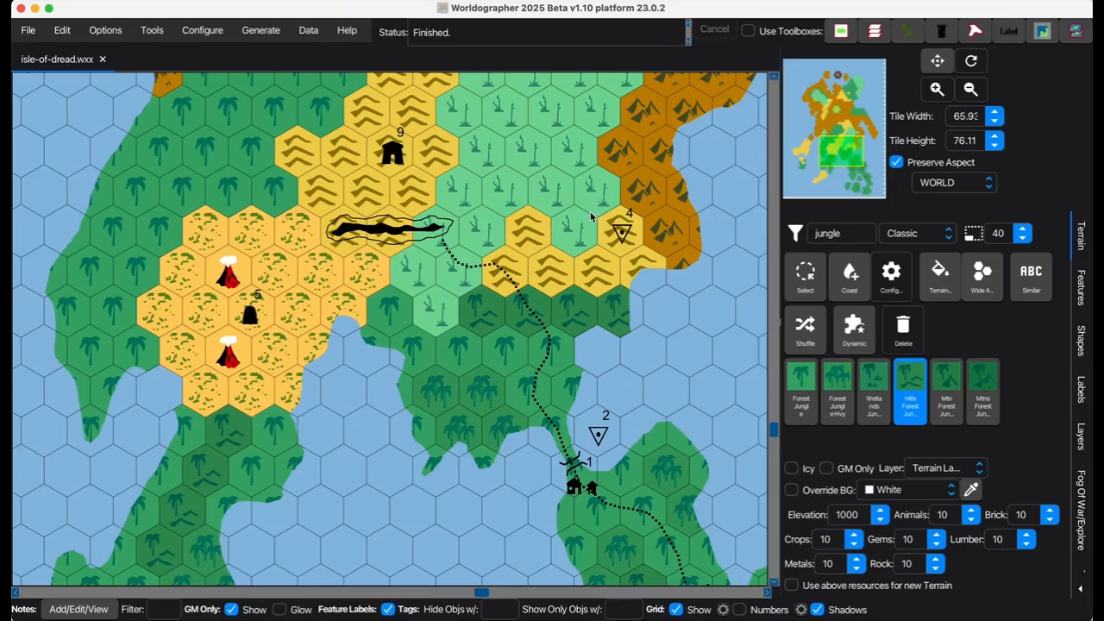
# Paint forested jungle hills along the jungle's eastern edge between locations 10 and 9, including two of the adjoining yellow hills hexes.
pyautogui.moveTo(834, 157)
pyautogui.mouseDown()
pyautogui.moveTo(824, 153)
pyautogui.moveTo(847, 147)
pyautogui.mouseUp()
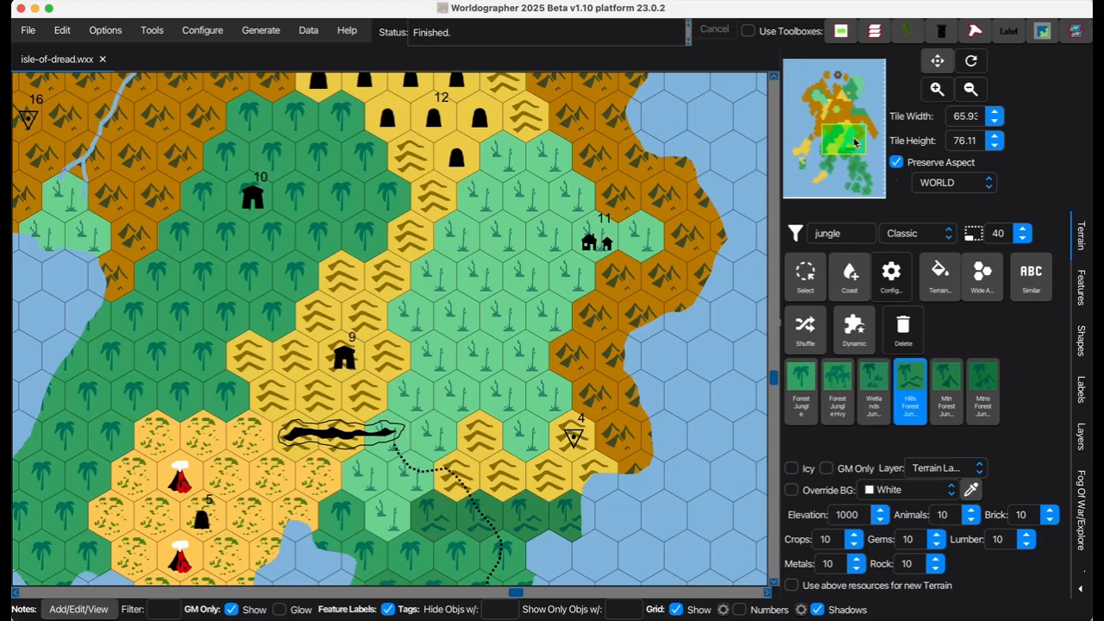
pyautogui.moveTo(851, 143); pyautogui.dragTo(839, 138)
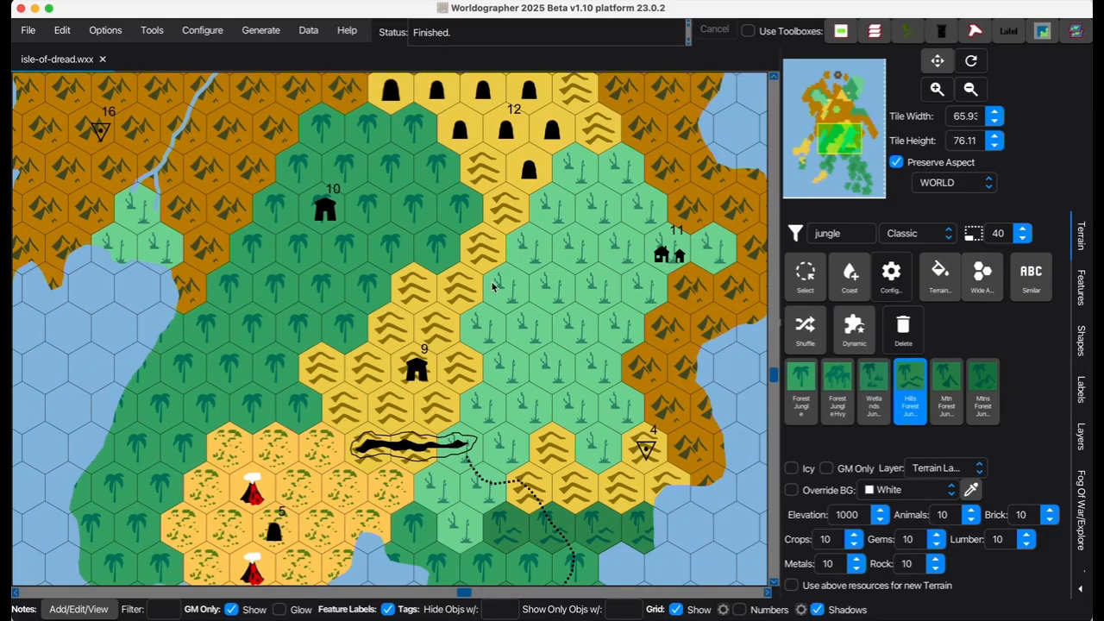
pyautogui.moveTo(444, 219)
pyautogui.mouseDown()
pyautogui.moveTo(403, 247)
pyautogui.moveTo(347, 326)
pyautogui.moveTo(311, 329)
pyautogui.moveTo(295, 373)
pyautogui.moveTo(313, 398)
pyautogui.moveTo(318, 372)
pyautogui.moveTo(366, 341)
pyautogui.mouseUp()
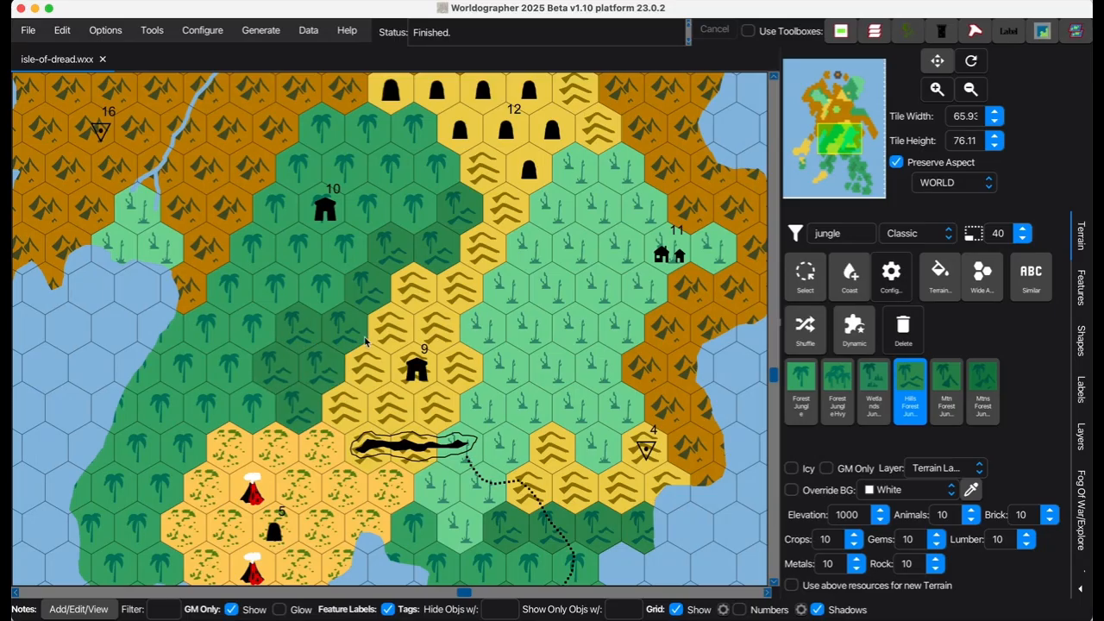
pyautogui.moveTo(408, 298); pyautogui.dragTo(470, 261)
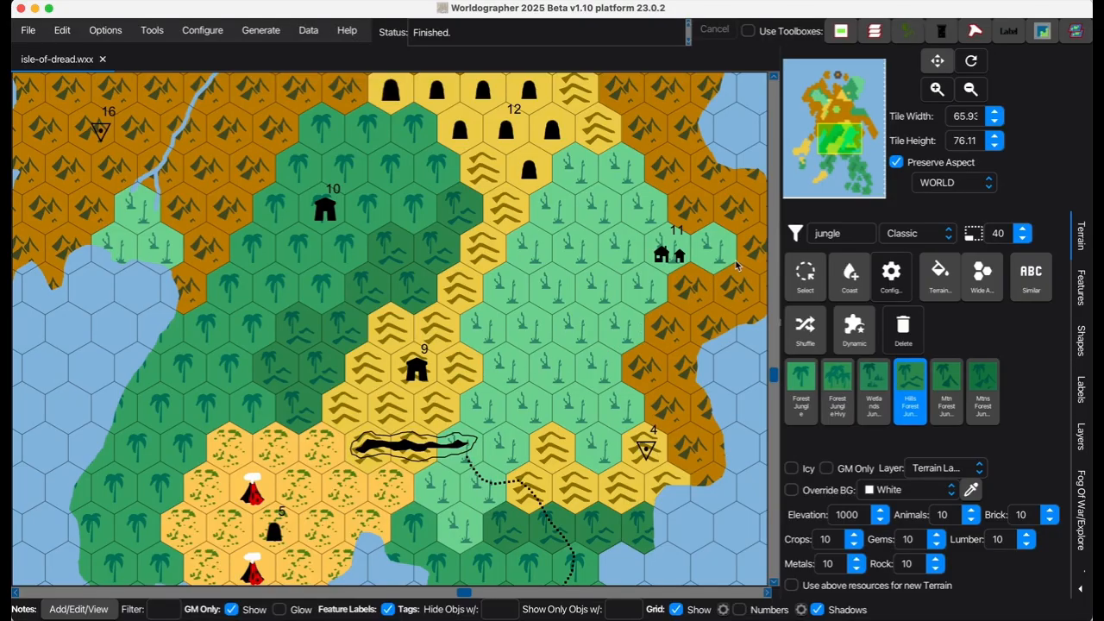
# Paint four heavy jungle forest hexes near the west coast, north of the volcanoes at location 5.
pyautogui.moveTo(836, 140); pyautogui.dragTo(821, 151)
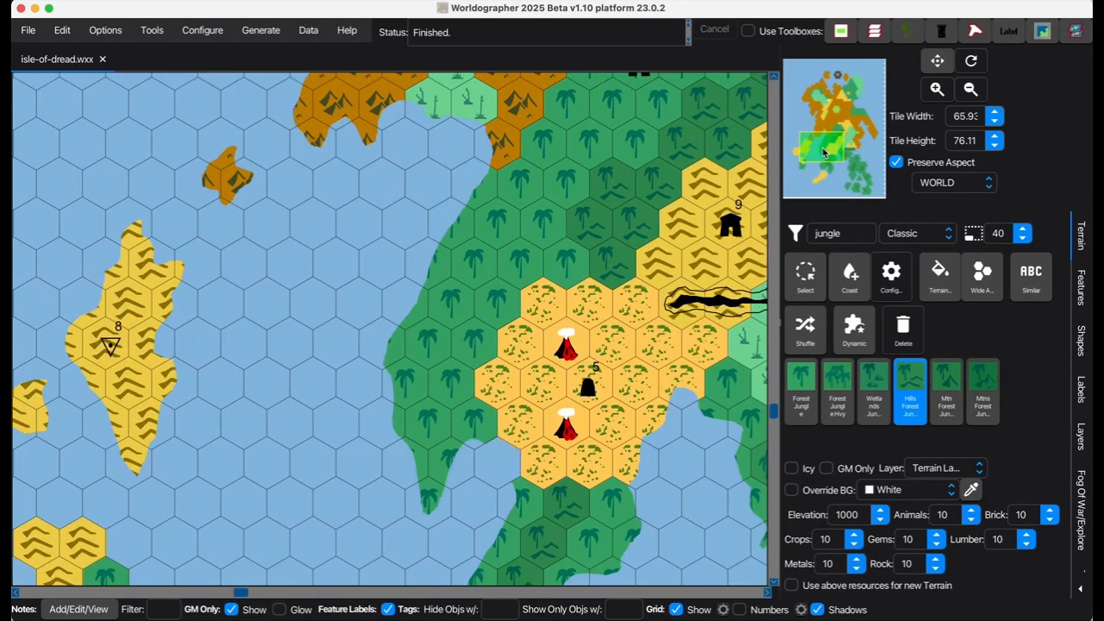
pyautogui.click(835, 393)
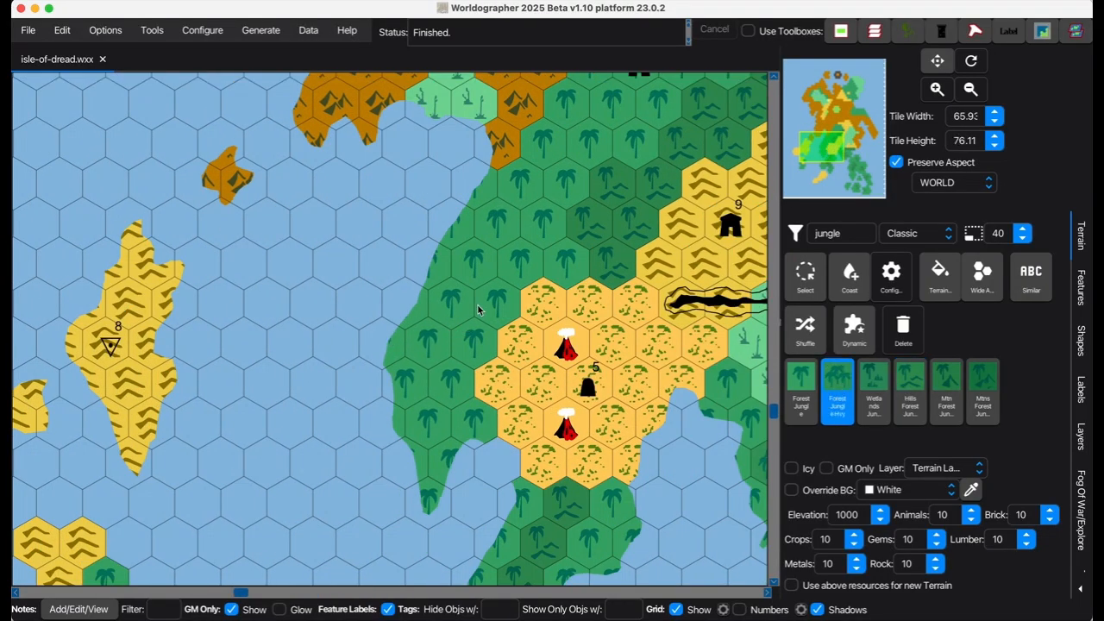
pyautogui.click(543, 222)
pyautogui.click(501, 232)
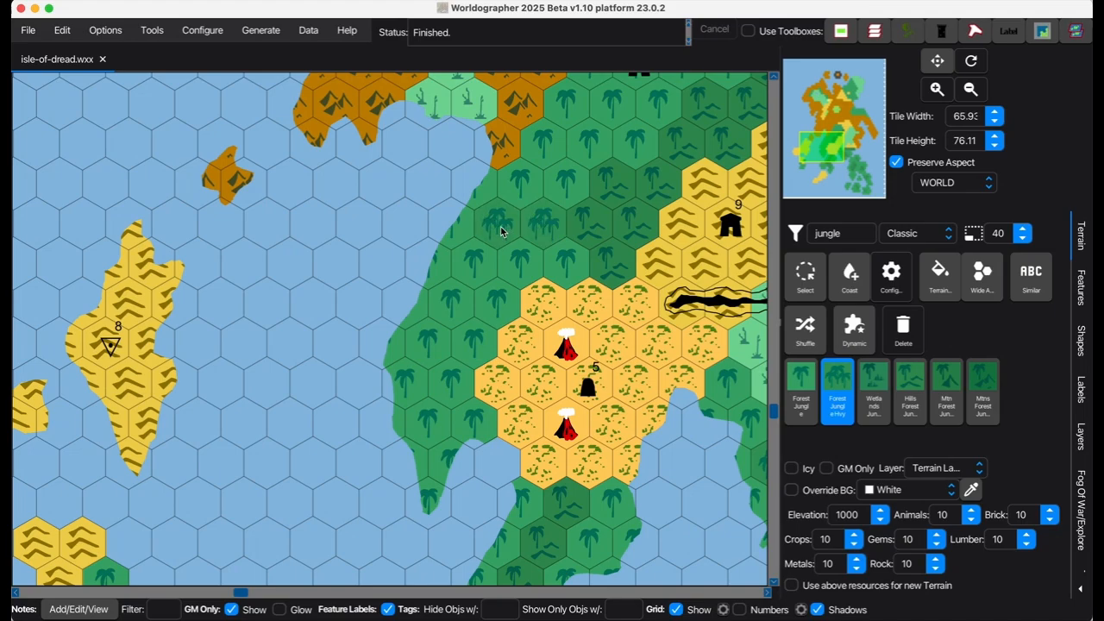
pyautogui.click(524, 190)
pyautogui.click(557, 186)
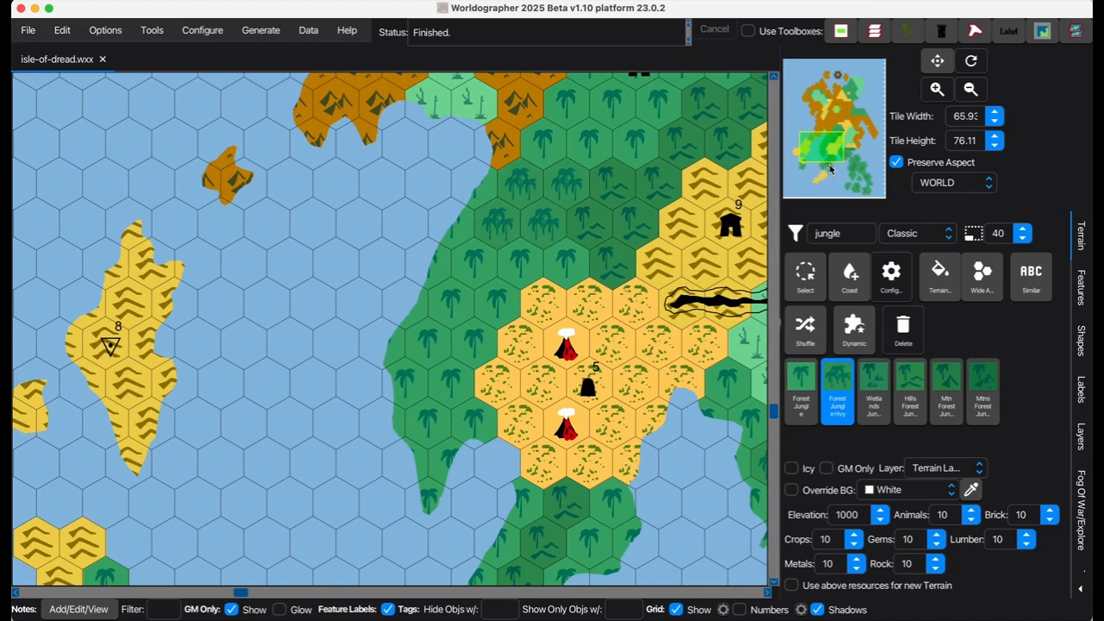
# Paint forested jungle hills along the western and northwestern edge of the jungle around location 10.
pyautogui.moveTo(820, 148); pyautogui.dragTo(839, 136)
pyautogui.click(910, 393)
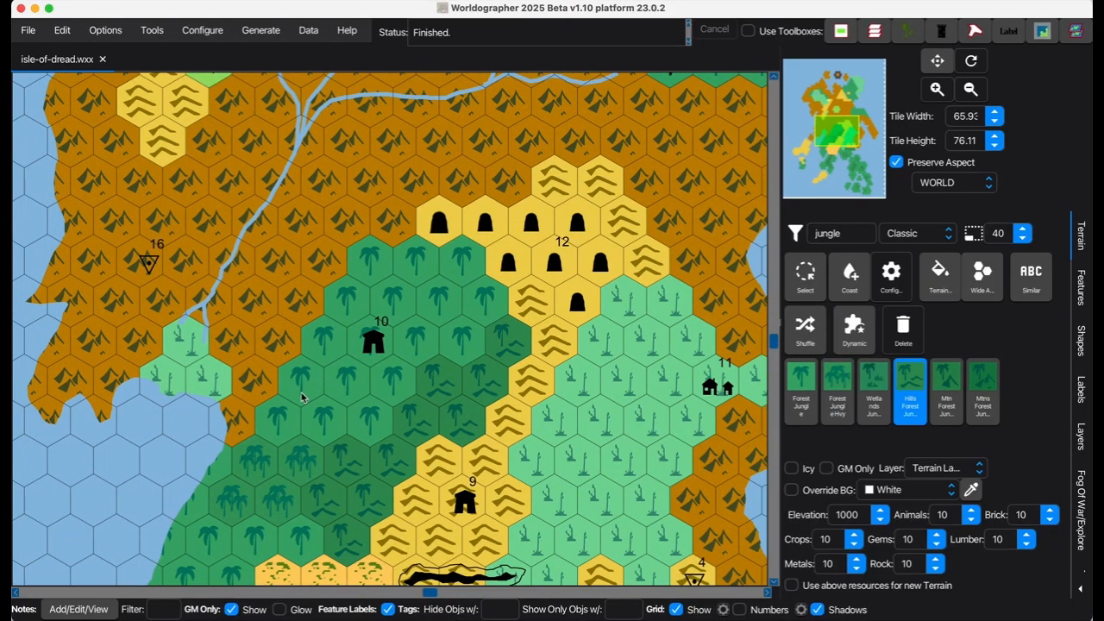
pyautogui.moveTo(284, 412)
pyautogui.mouseDown()
pyautogui.moveTo(338, 303)
pyautogui.moveTo(421, 260)
pyautogui.mouseUp()
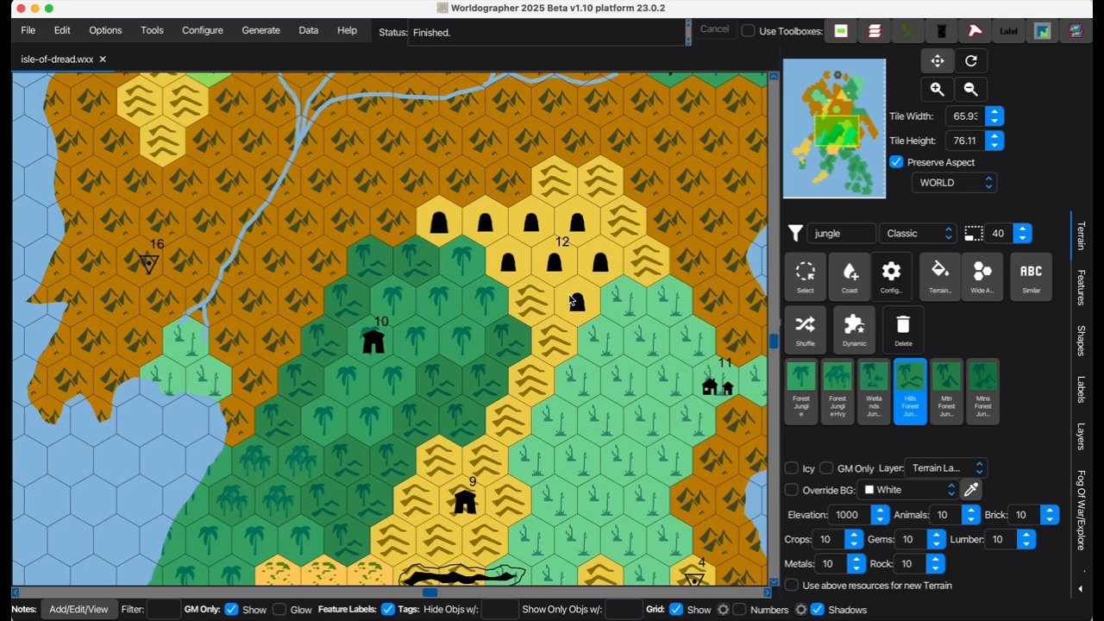
# Paint forested jungle mountains along the western and southern border of the coastal jungle around location 14.
pyautogui.moveTo(834, 121); pyautogui.dragTo(853, 122)
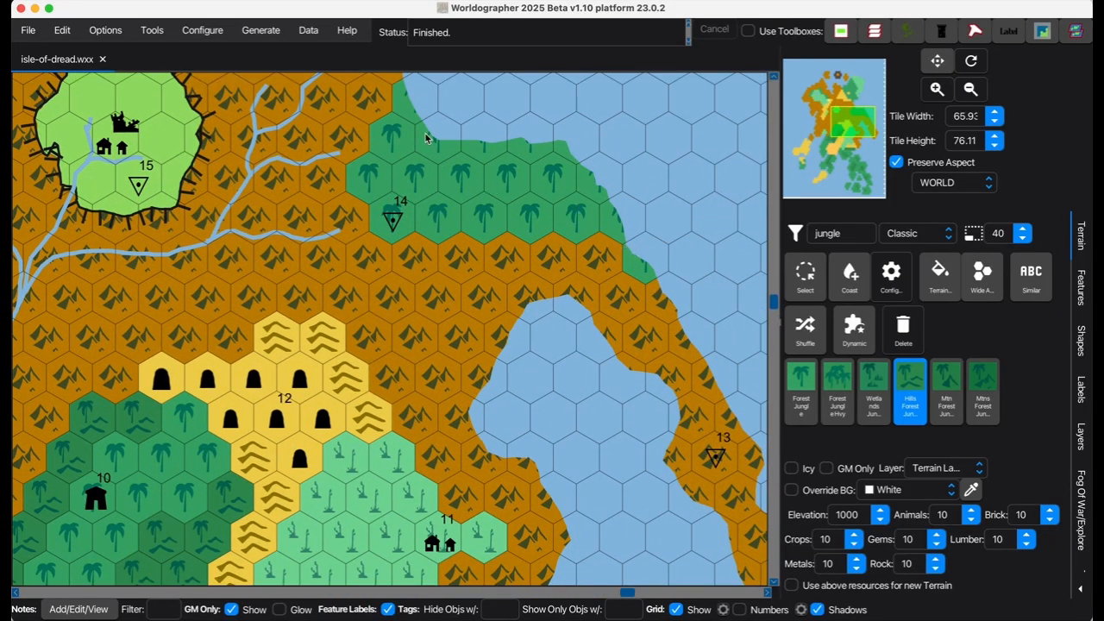
pyautogui.moveTo(881, 126); pyautogui.dragTo(855, 109)
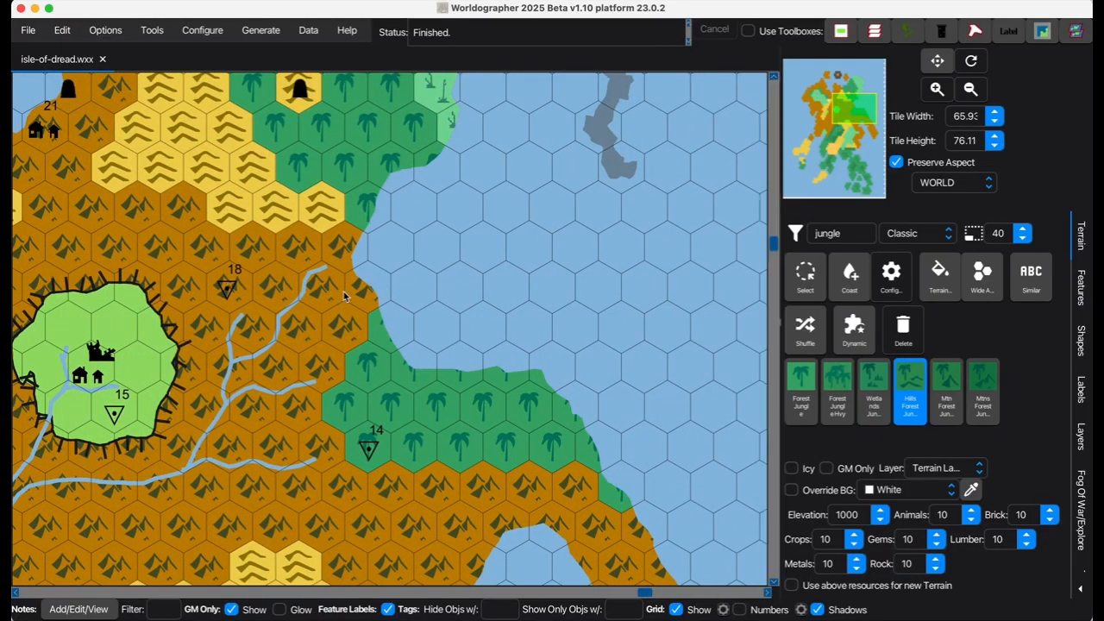
pyautogui.click(980, 387)
pyautogui.moveTo(364, 303)
pyautogui.mouseDown()
pyautogui.moveTo(305, 397)
pyautogui.moveTo(336, 479)
pyautogui.moveTo(412, 499)
pyautogui.moveTo(481, 492)
pyautogui.moveTo(615, 511)
pyautogui.mouseUp()
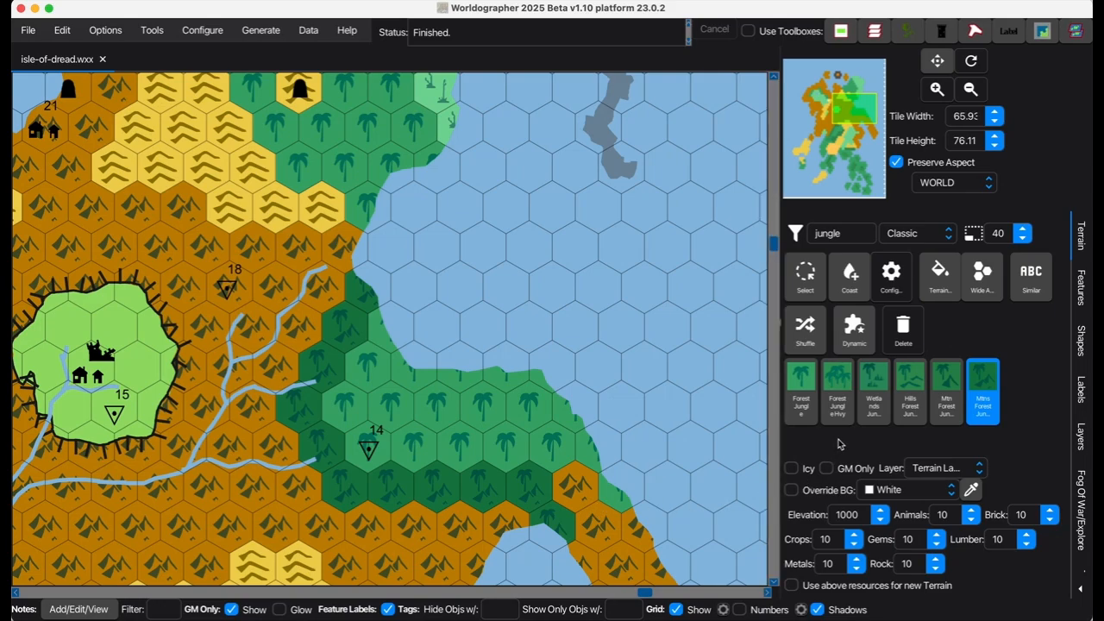
# Paint forested jungle hills inside the mountain border around location 14 and fill the border's gap with a forested jungle mountains hex.
pyautogui.click(914, 395)
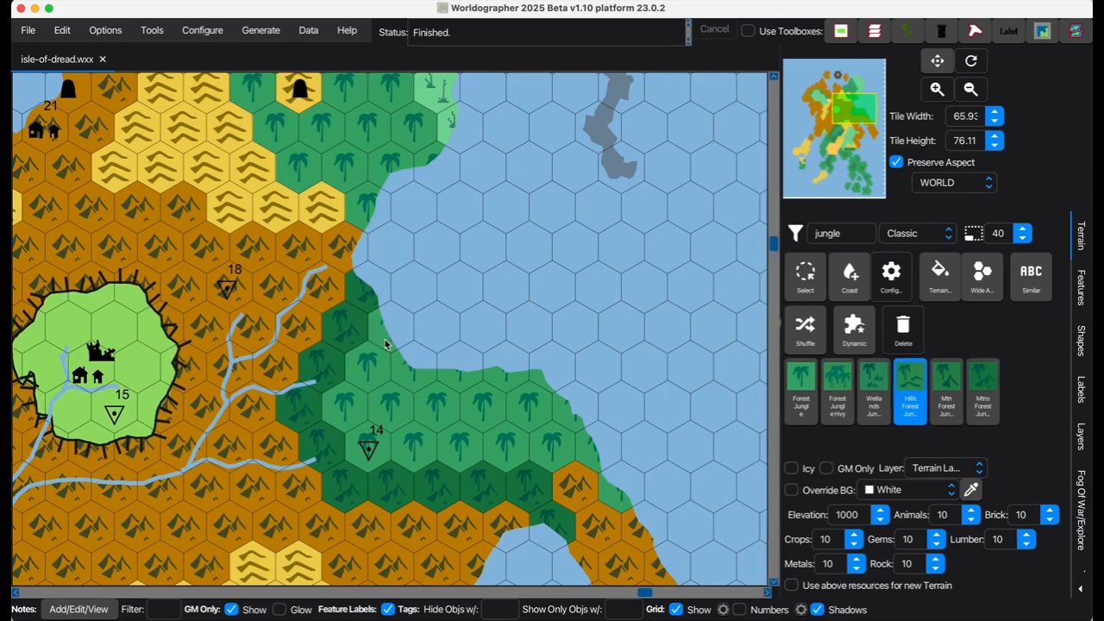
pyautogui.moveTo(386, 344)
pyautogui.mouseDown()
pyautogui.moveTo(352, 407)
pyautogui.moveTo(361, 457)
pyautogui.moveTo(585, 450)
pyautogui.moveTo(614, 496)
pyautogui.mouseUp()
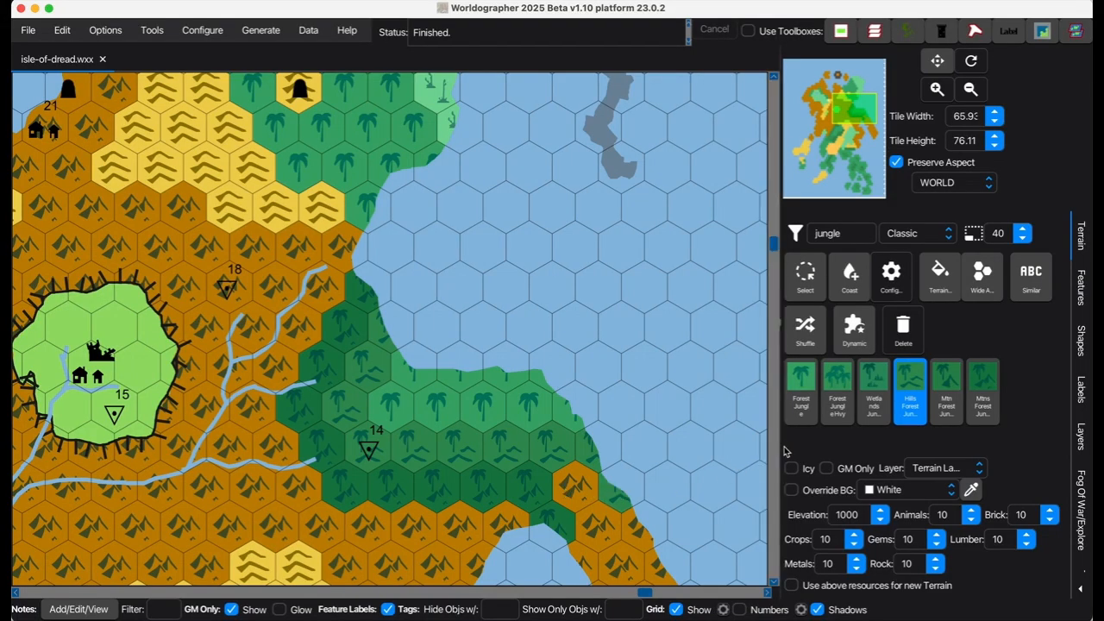
pyautogui.click(976, 378)
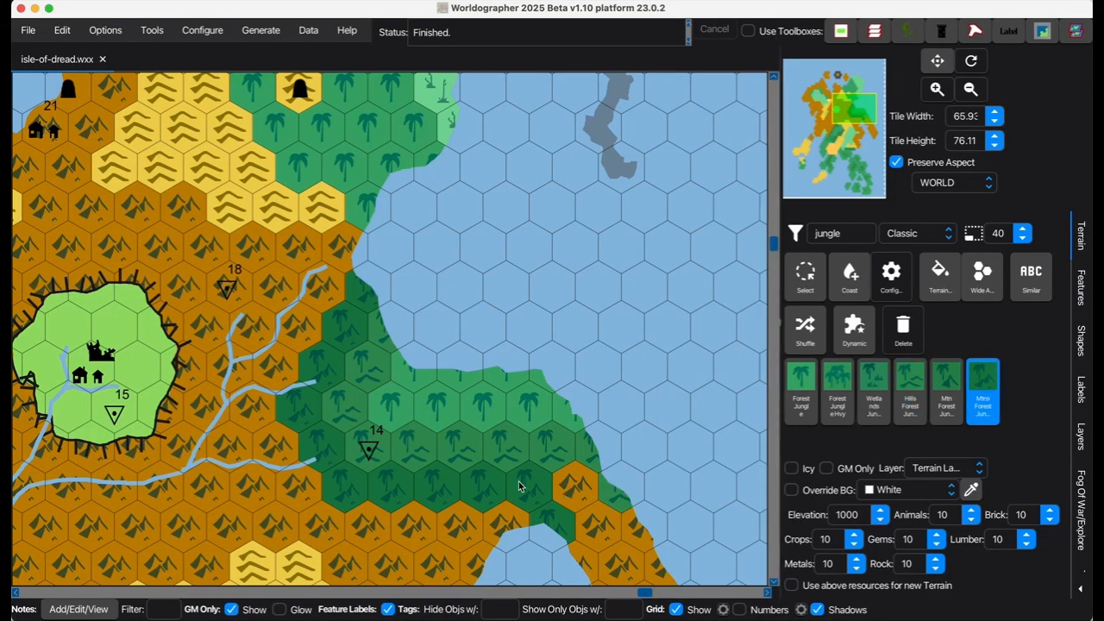
pyautogui.click(574, 486)
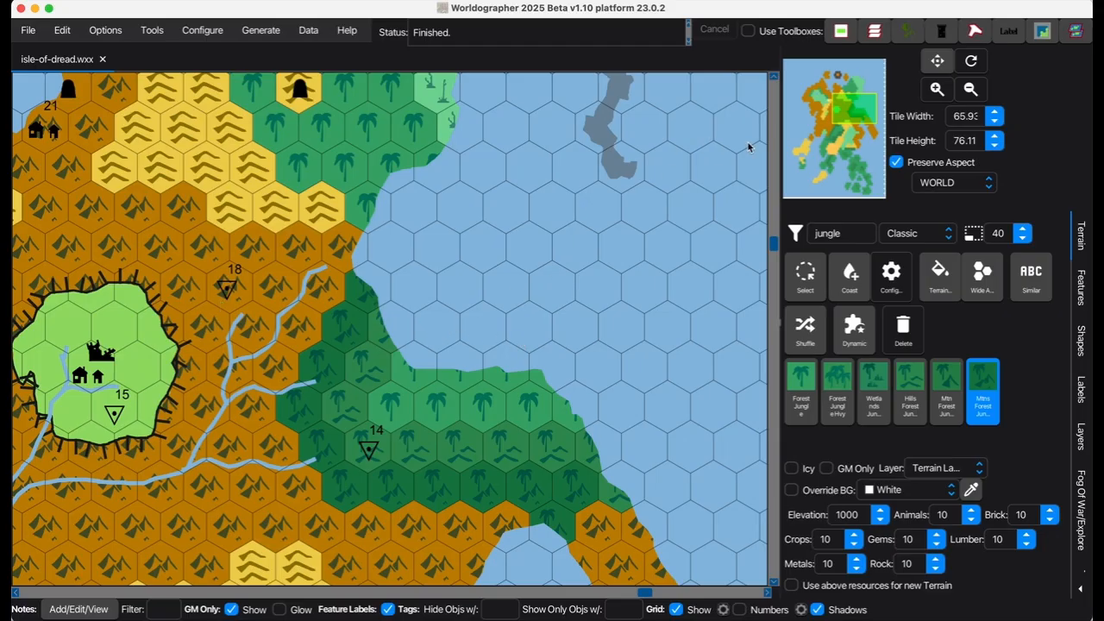
# Paint a ring of forested jungle mountains around the wetlands surrounding the lake at location 22.
pyautogui.moveTo(836, 107); pyautogui.dragTo(810, 99)
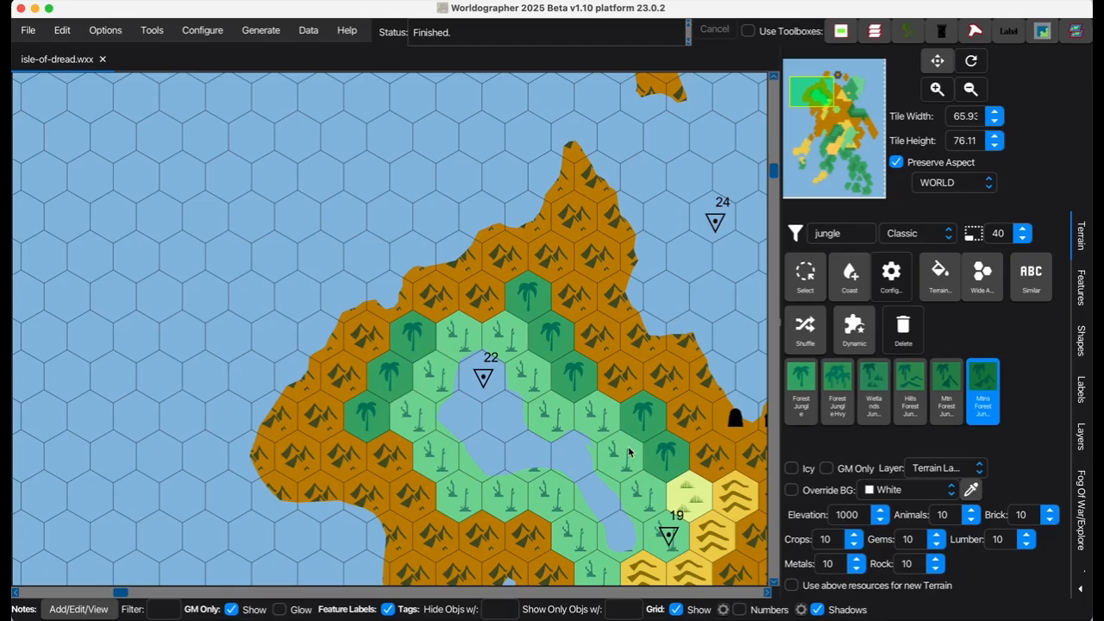
pyautogui.moveTo(377, 445)
pyautogui.mouseDown()
pyautogui.moveTo(360, 422)
pyautogui.moveTo(386, 378)
pyautogui.moveTo(484, 296)
pyautogui.mouseUp()
pyautogui.moveTo(553, 335)
pyautogui.mouseDown()
pyautogui.moveTo(586, 379)
pyautogui.moveTo(651, 427)
pyautogui.moveTo(679, 473)
pyautogui.mouseUp()
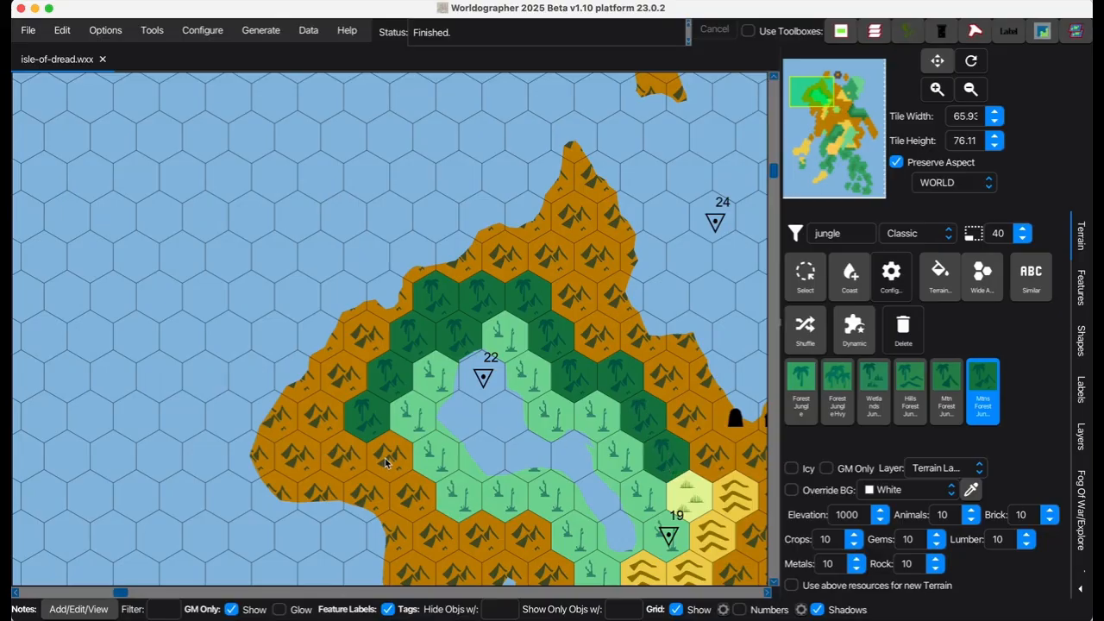
pyautogui.moveTo(386, 472)
pyautogui.mouseDown()
pyautogui.moveTo(412, 498)
pyautogui.moveTo(529, 547)
pyautogui.moveTo(565, 574)
pyautogui.moveTo(618, 565)
pyautogui.mouseUp()
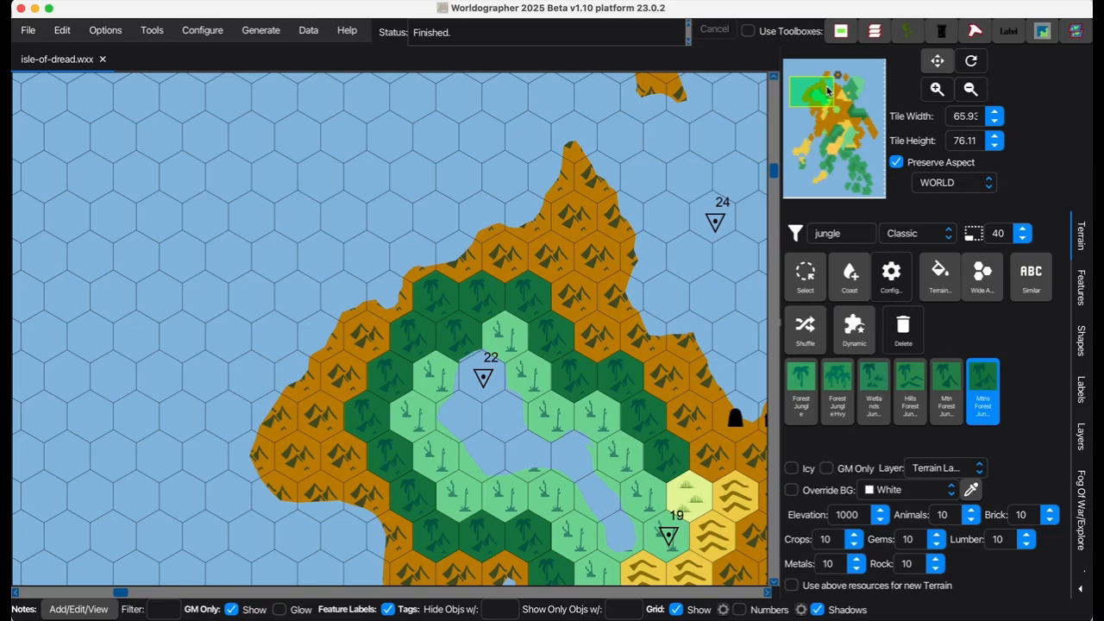
# Paint seven forested jungle hills hexes around the southern and eastern sides of the wetlands at location 19.
pyautogui.click(838, 116)
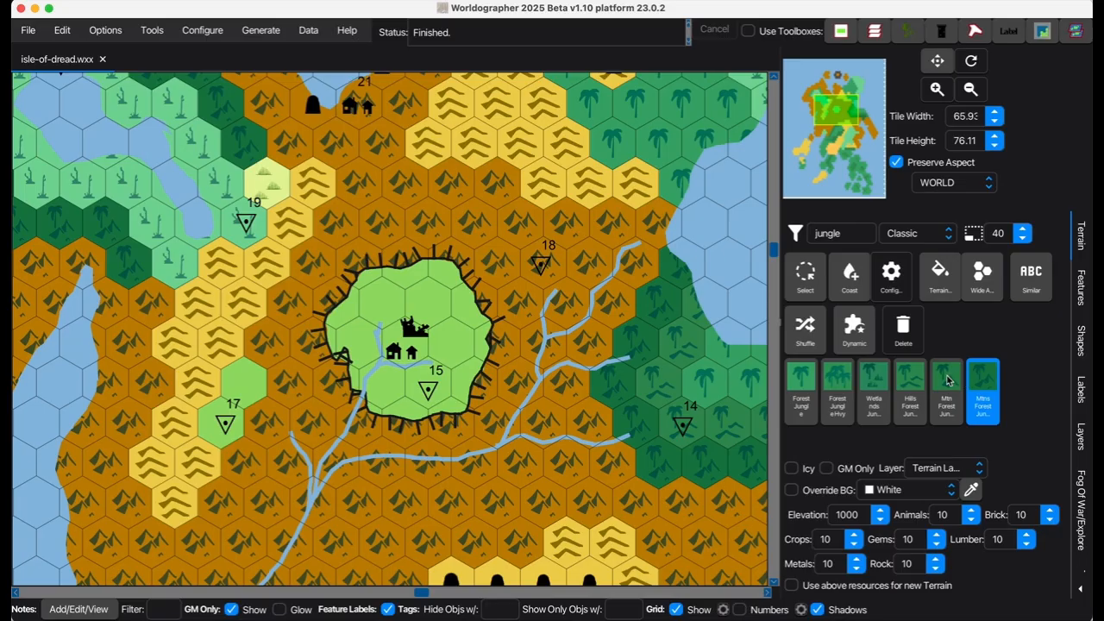
pyautogui.click(910, 390)
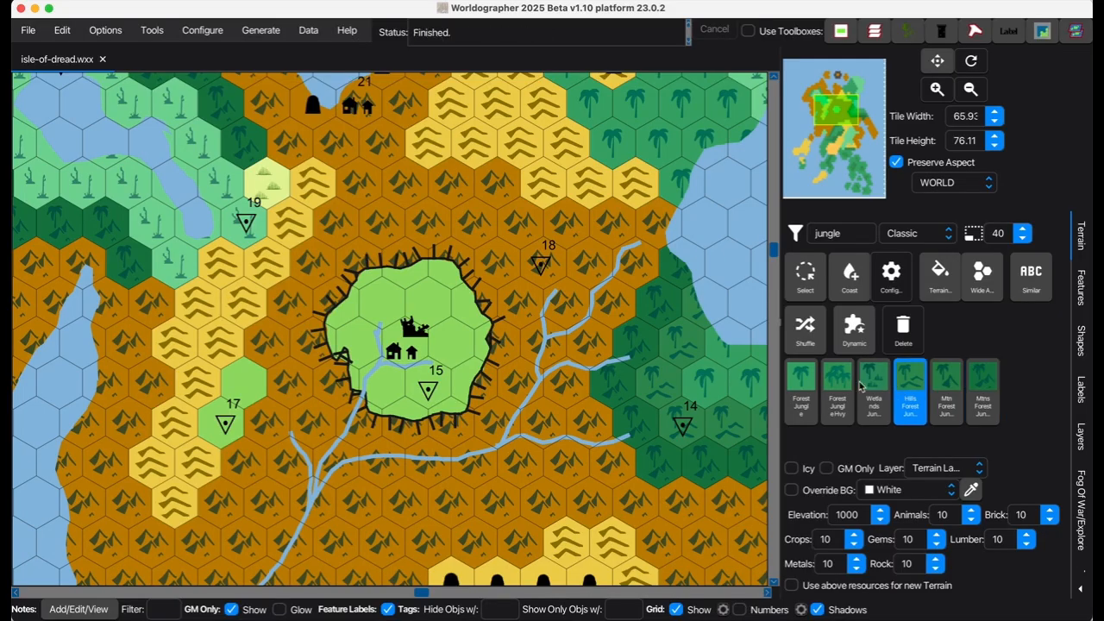
pyautogui.click(203, 307)
pyautogui.click(212, 274)
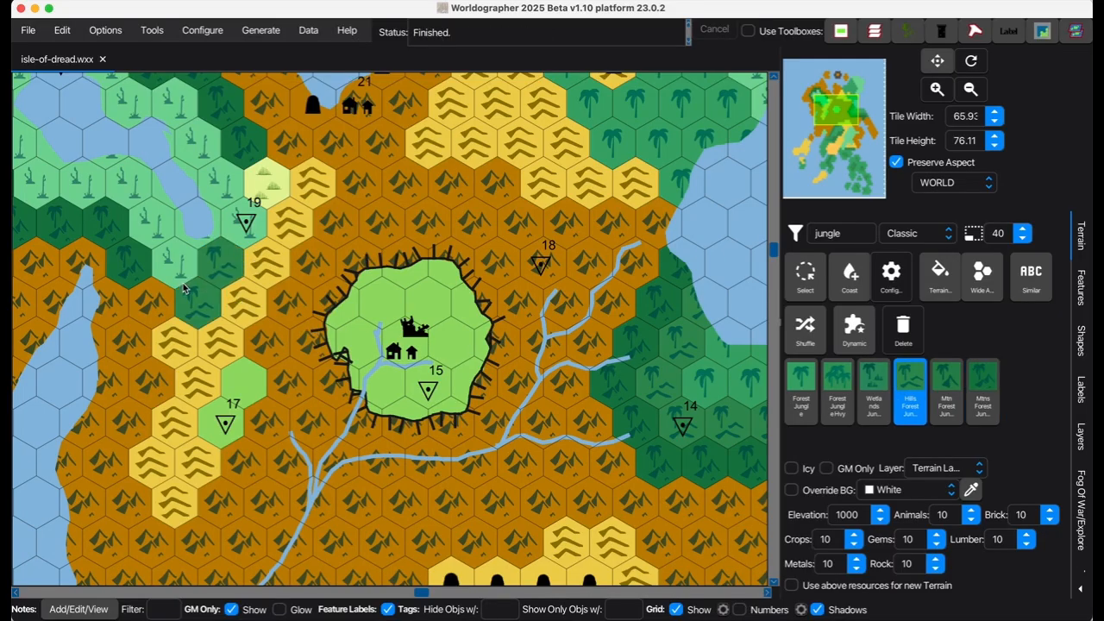
pyautogui.click(174, 298)
pyautogui.click(270, 254)
pyautogui.click(290, 223)
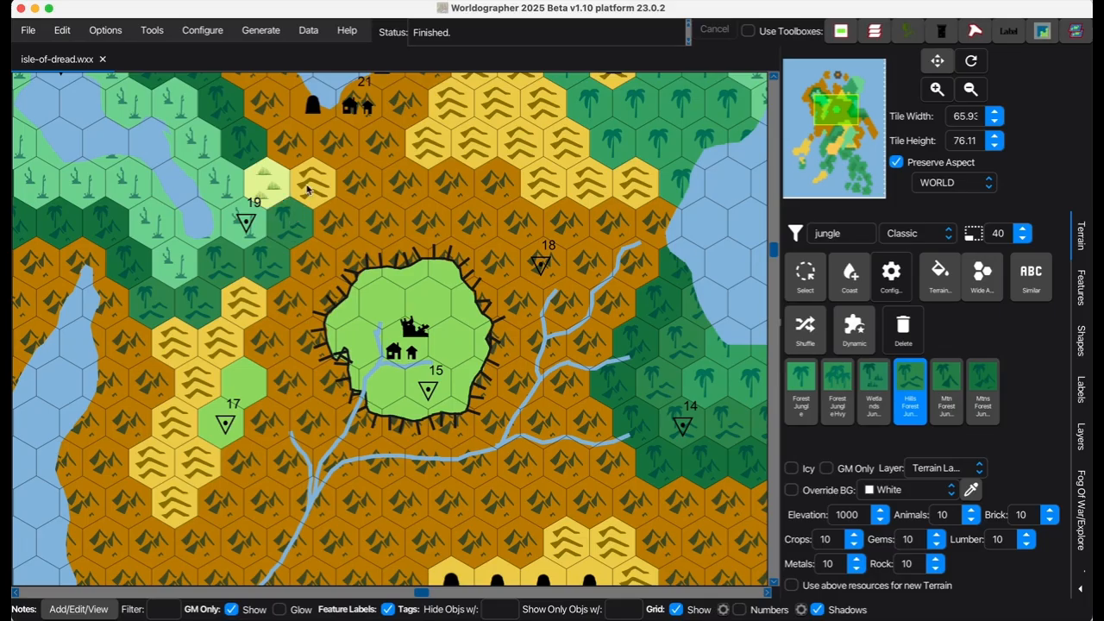
pyautogui.click(310, 184)
pyautogui.click(291, 145)
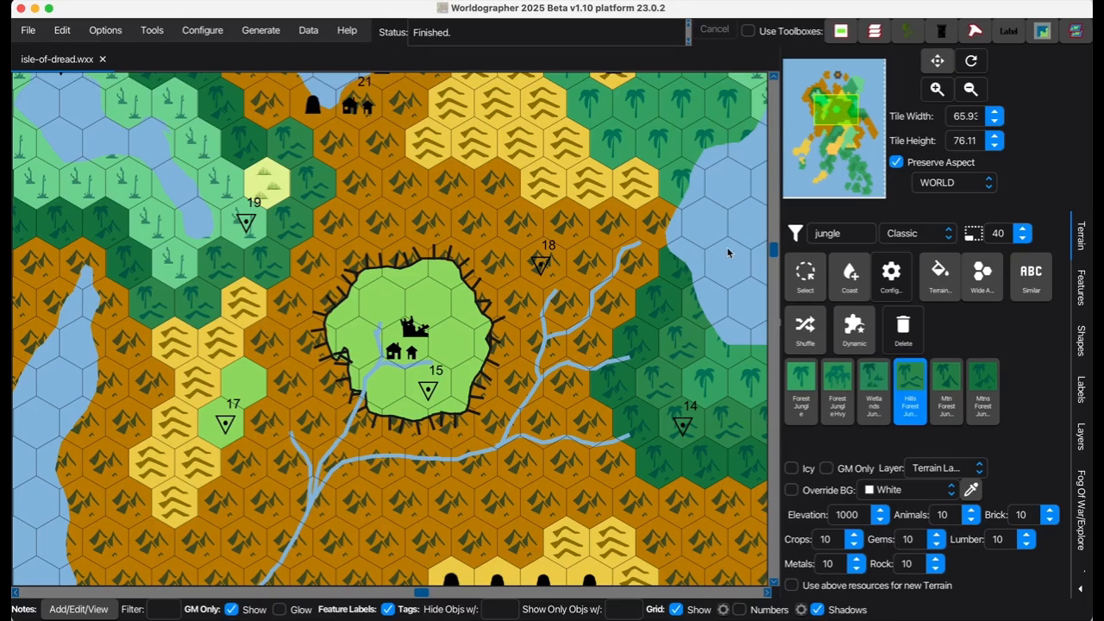
pyautogui.moveTo(849, 119); pyautogui.dragTo(851, 127)
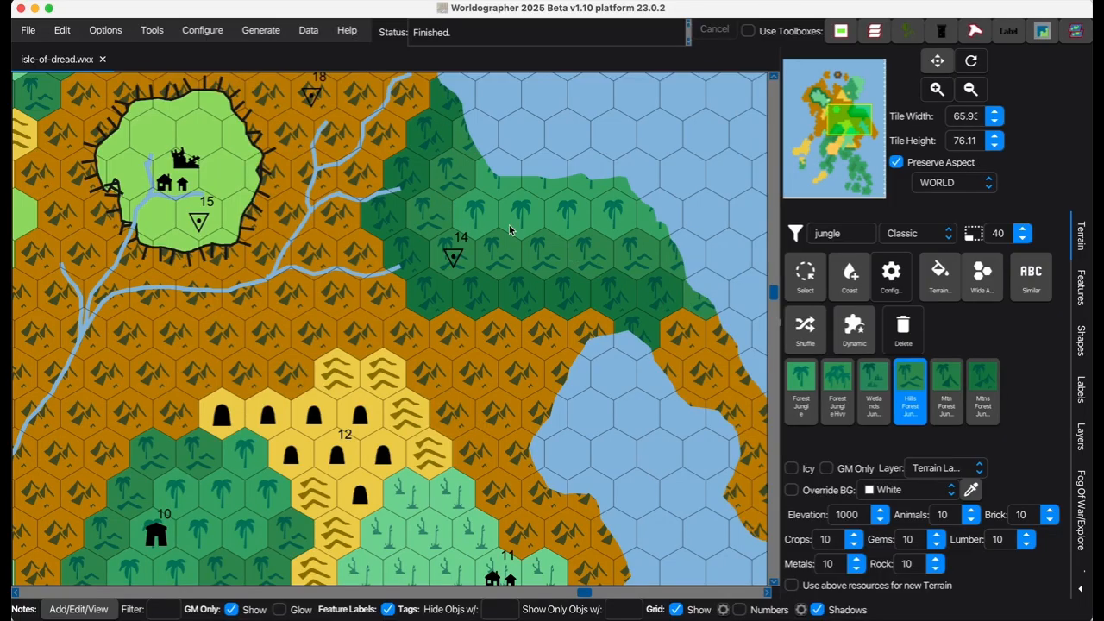
# Save the isle-of-dread.wxx map.
pyautogui.moveTo(849, 122); pyautogui.dragTo(835, 143)
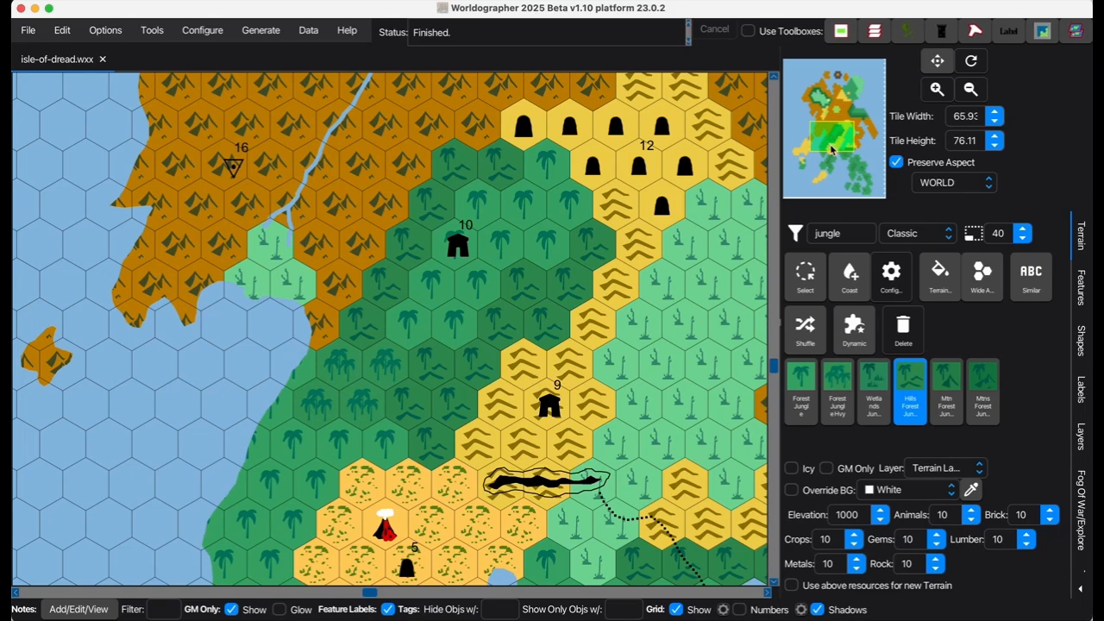
pyautogui.moveTo(835, 143); pyautogui.dragTo(838, 149)
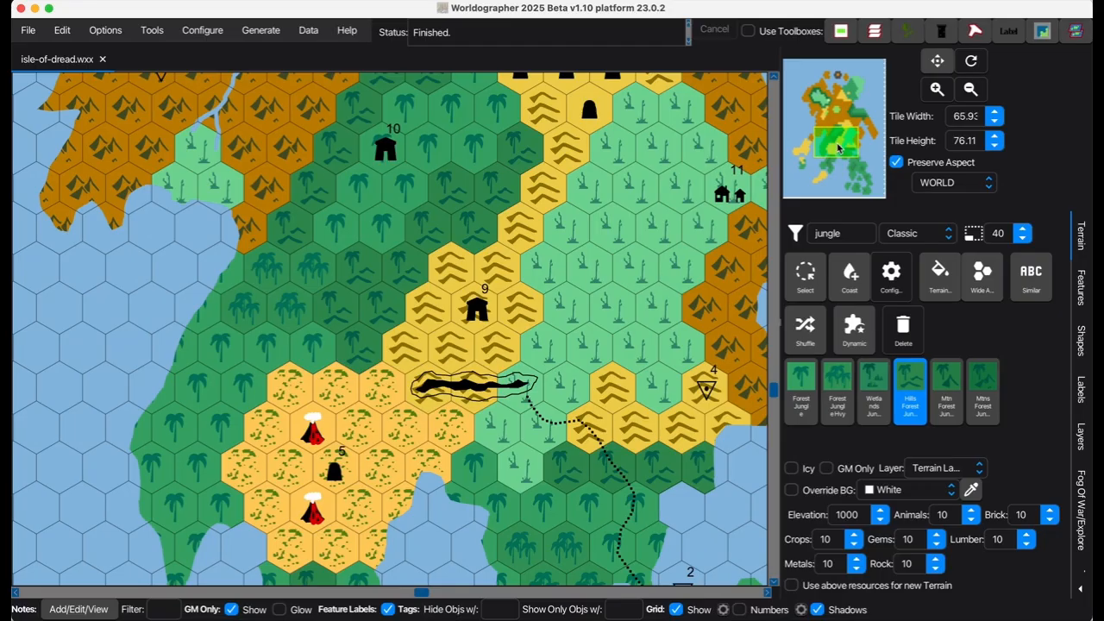
pyautogui.moveTo(838, 150)
pyautogui.mouseDown()
pyautogui.moveTo(859, 178)
pyautogui.moveTo(832, 98)
pyautogui.moveTo(844, 127)
pyautogui.mouseUp()
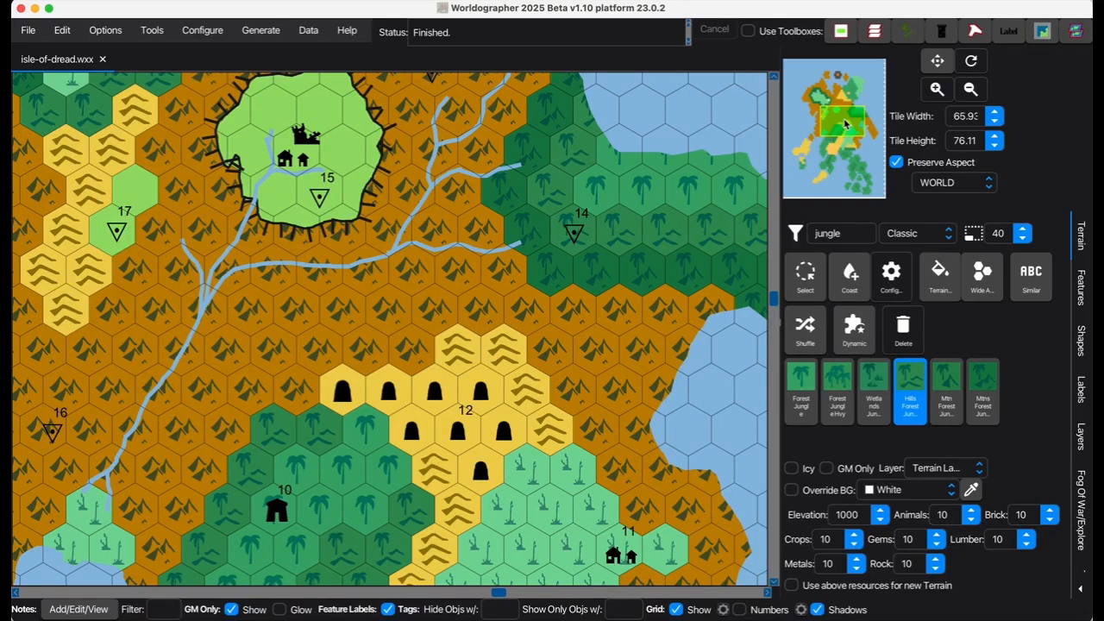
pyautogui.moveTo(854, 122)
pyautogui.mouseDown()
pyautogui.moveTo(857, 141)
pyautogui.moveTo(814, 155)
pyautogui.moveTo(861, 165)
pyautogui.moveTo(848, 129)
pyautogui.mouseUp()
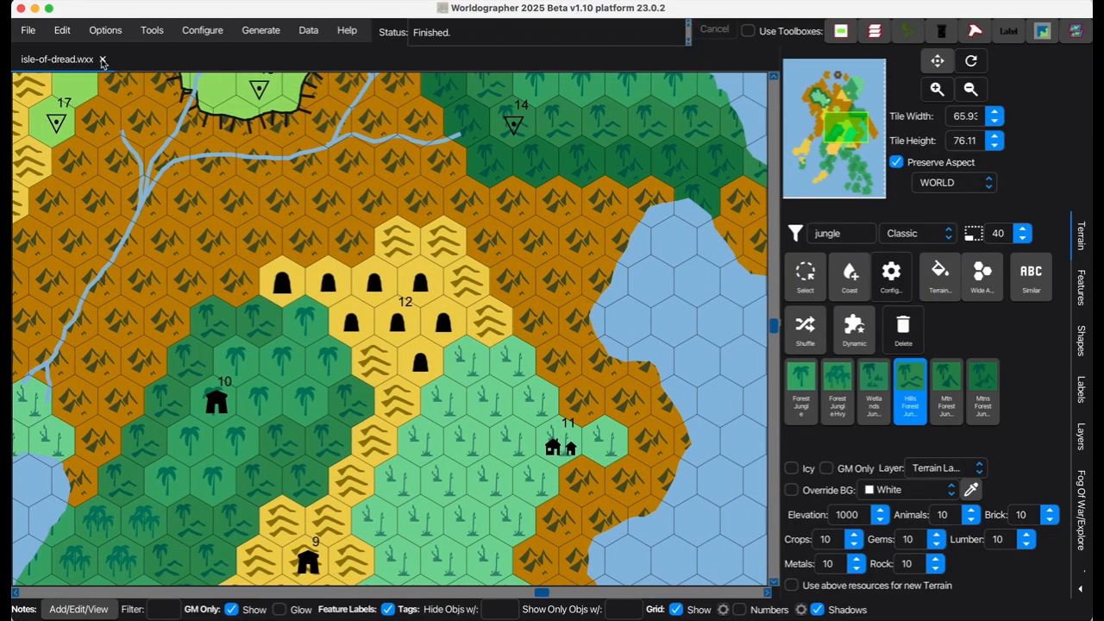
pyautogui.click(28, 30)
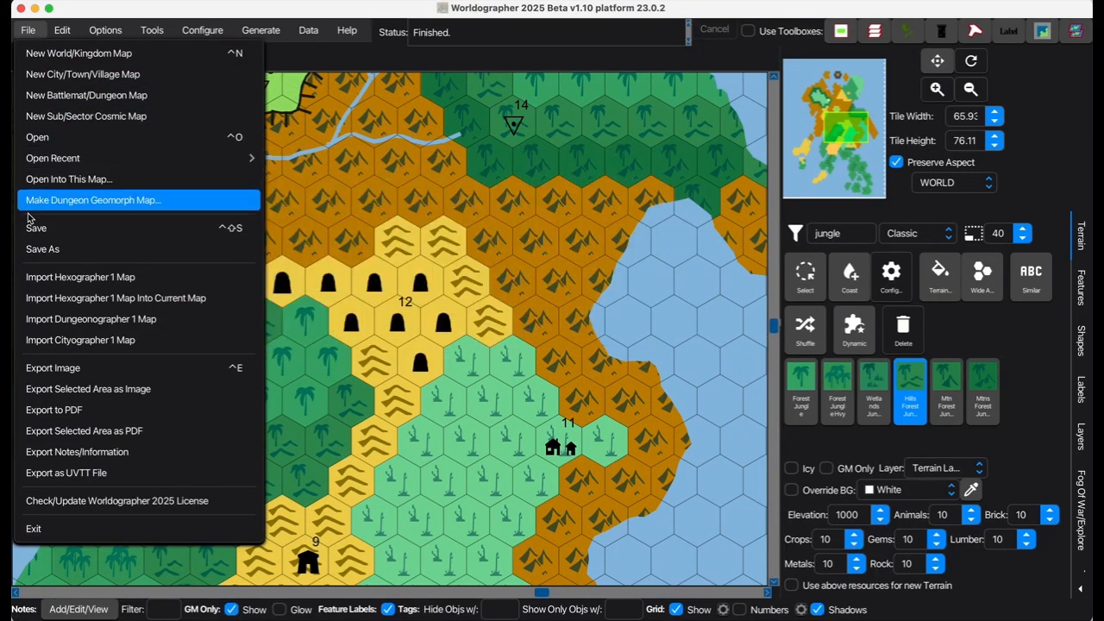
pyautogui.click(34, 227)
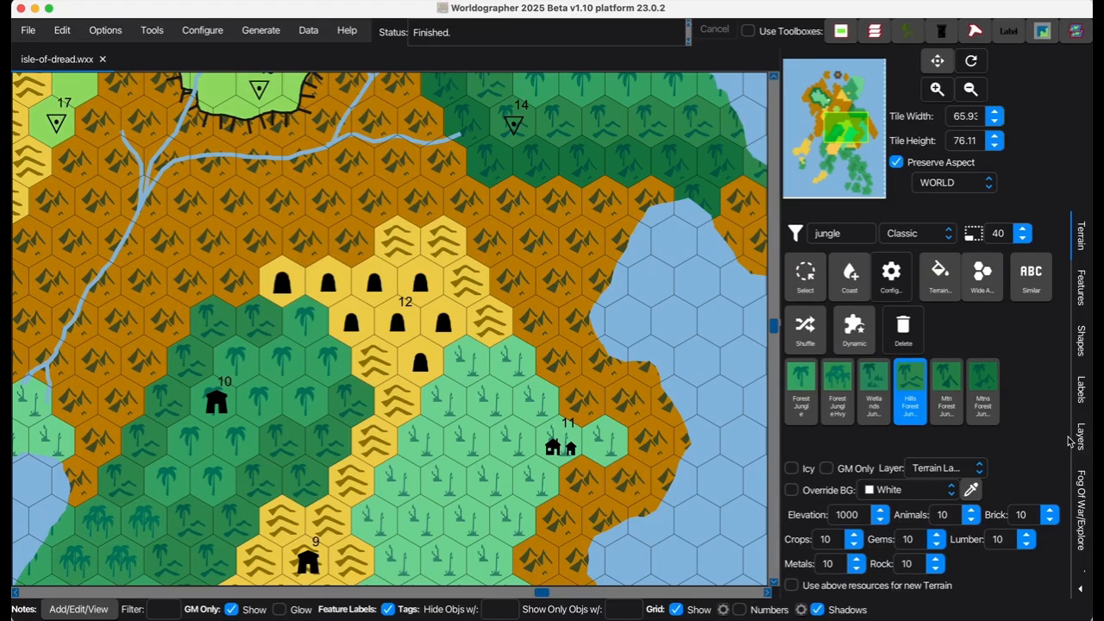
# Hide everything under fog of war except a rectangle over the bay and jungle peninsula southwest of the volcanoes, with GM-only content not shown.
pyautogui.click(1083, 501)
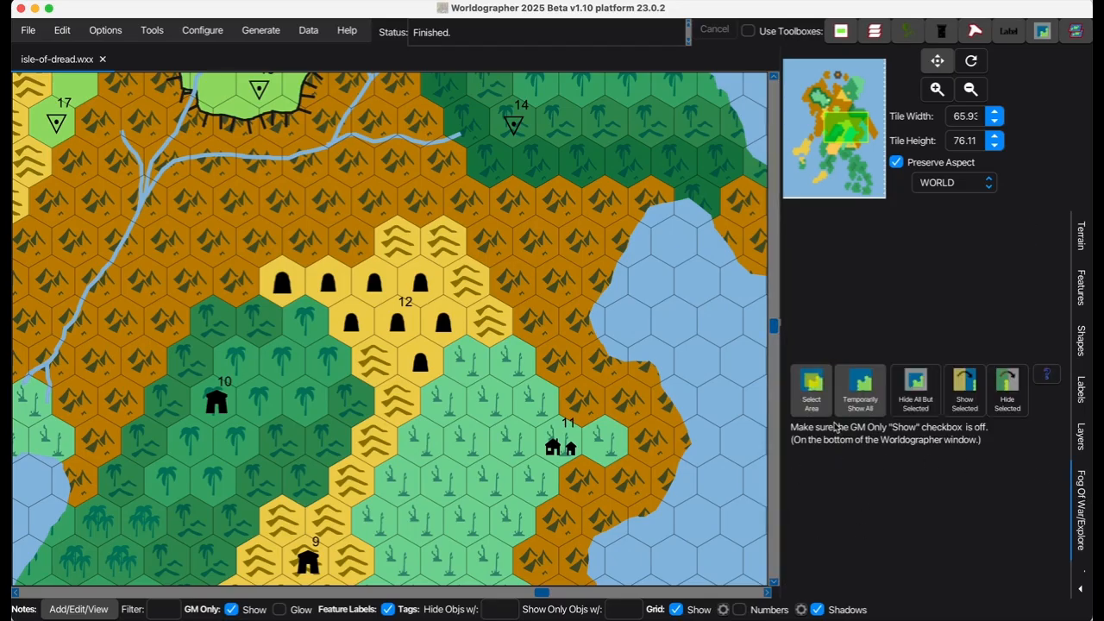
pyautogui.click(817, 399)
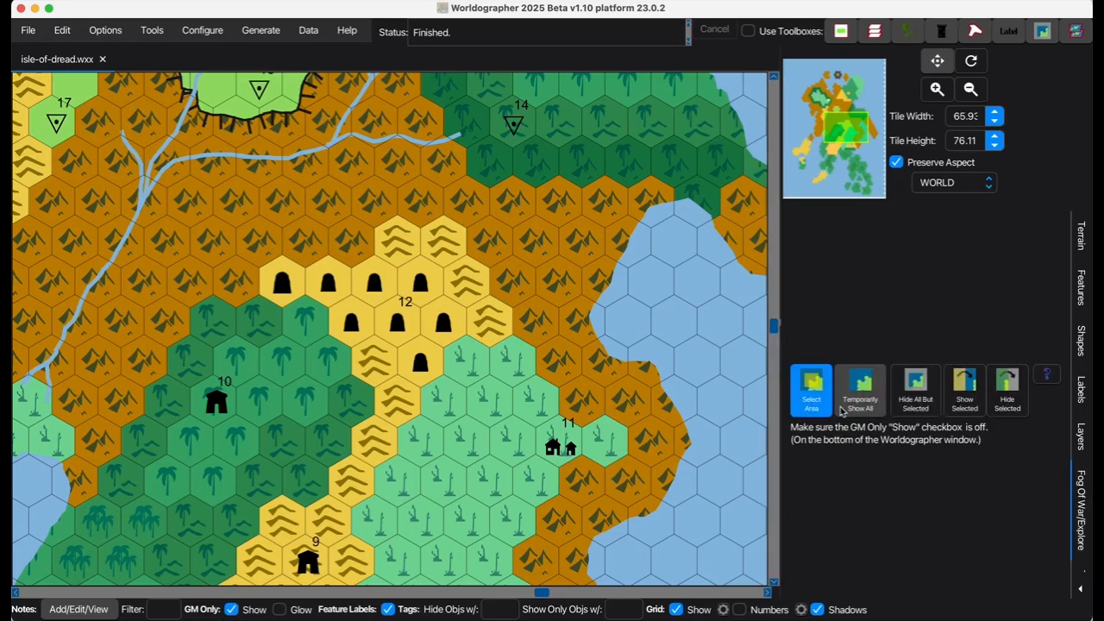
pyautogui.click(856, 149)
pyautogui.moveTo(856, 148); pyautogui.dragTo(822, 167)
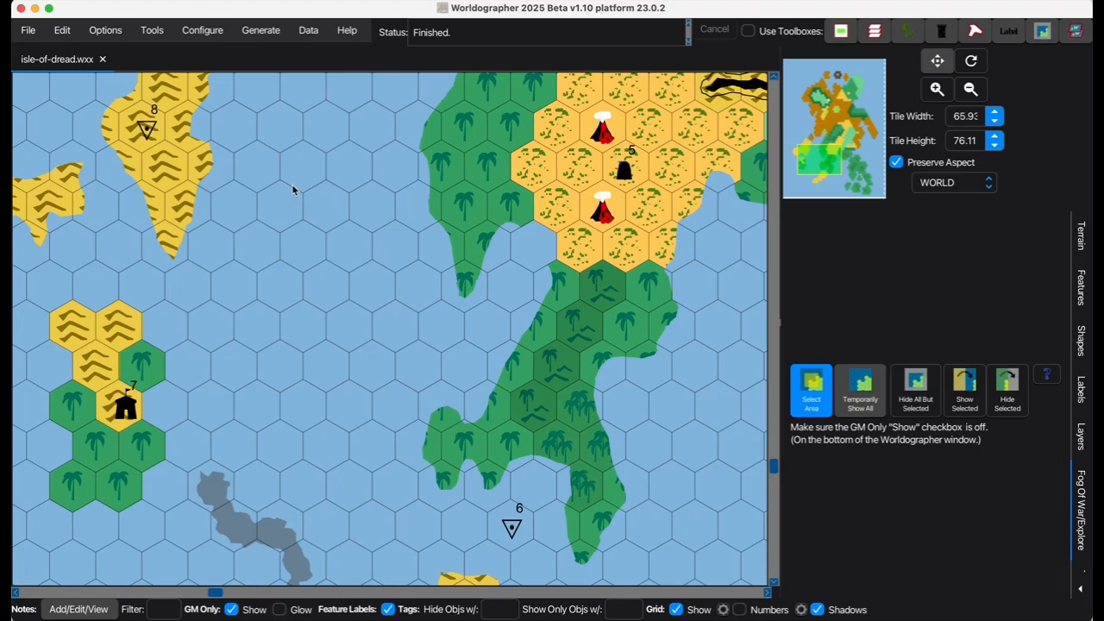
pyautogui.moveTo(293, 188); pyautogui.dragTo(589, 454)
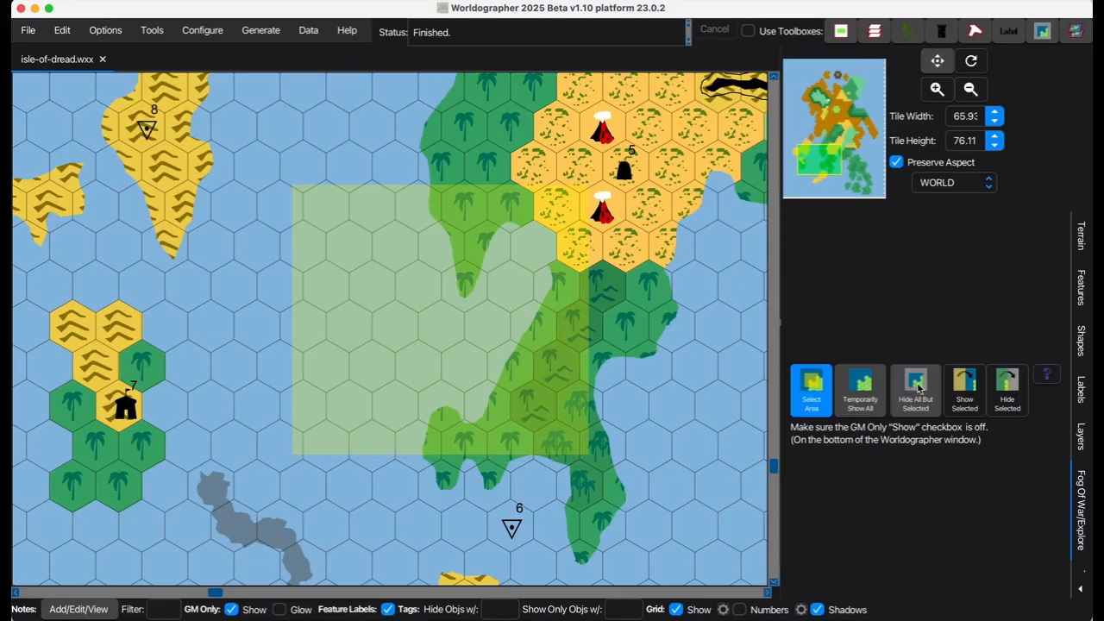
pyautogui.click(927, 392)
pyautogui.click(230, 610)
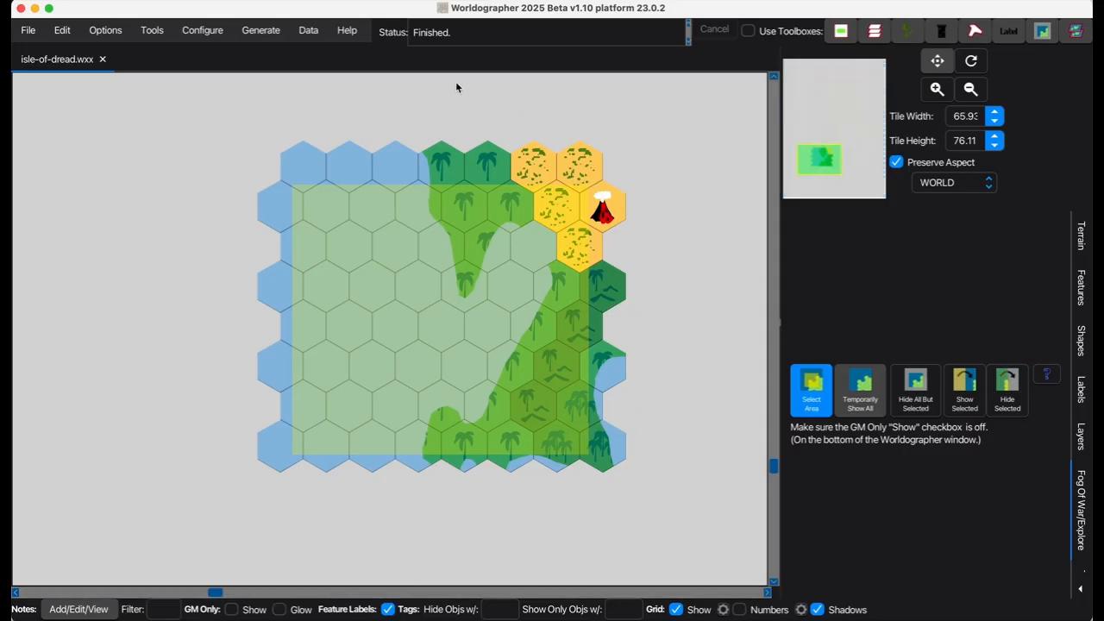
# Reveal the hexes around both volcanoes and the adjoining coastal jungle in the fog of war, and compare them with the GM-only view.
pyautogui.moveTo(456, 84); pyautogui.dragTo(705, 250)
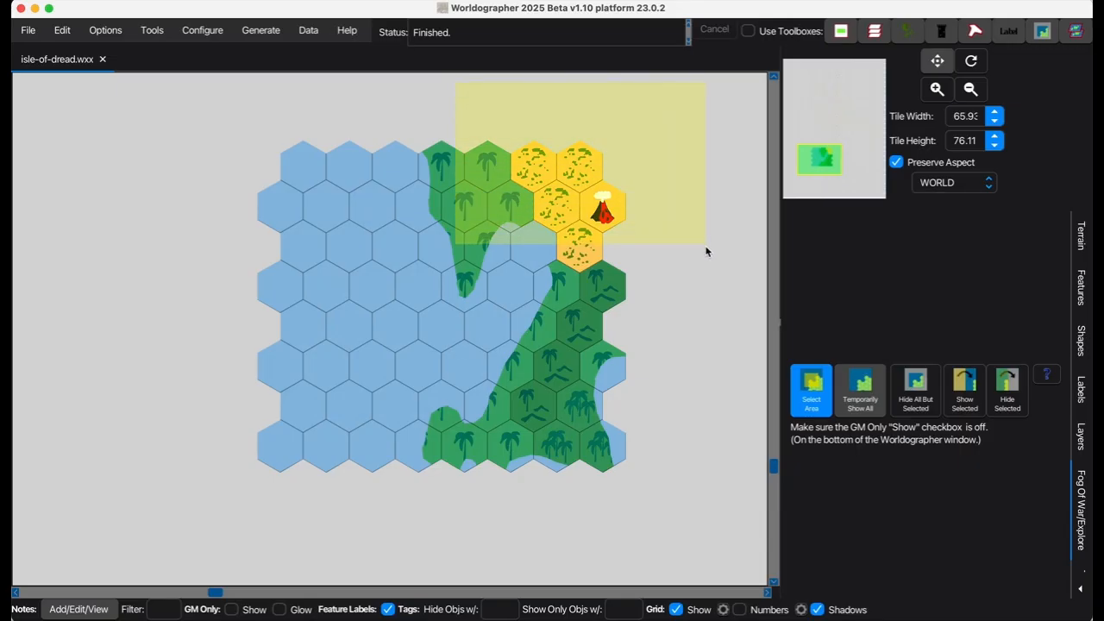
pyautogui.click(974, 394)
pyautogui.click(830, 157)
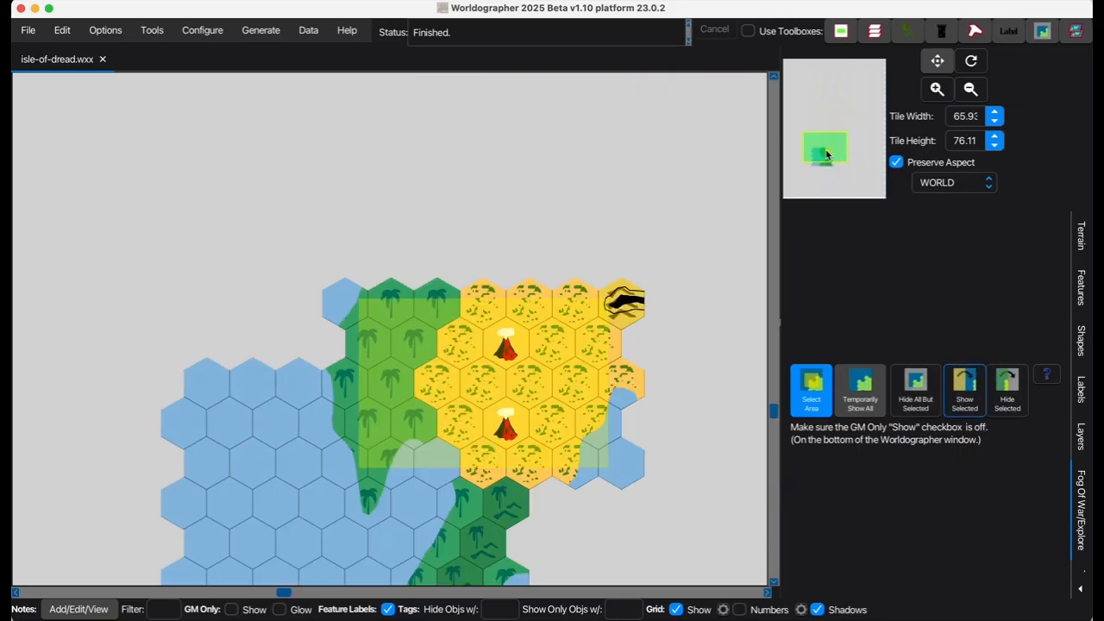
pyautogui.click(947, 407)
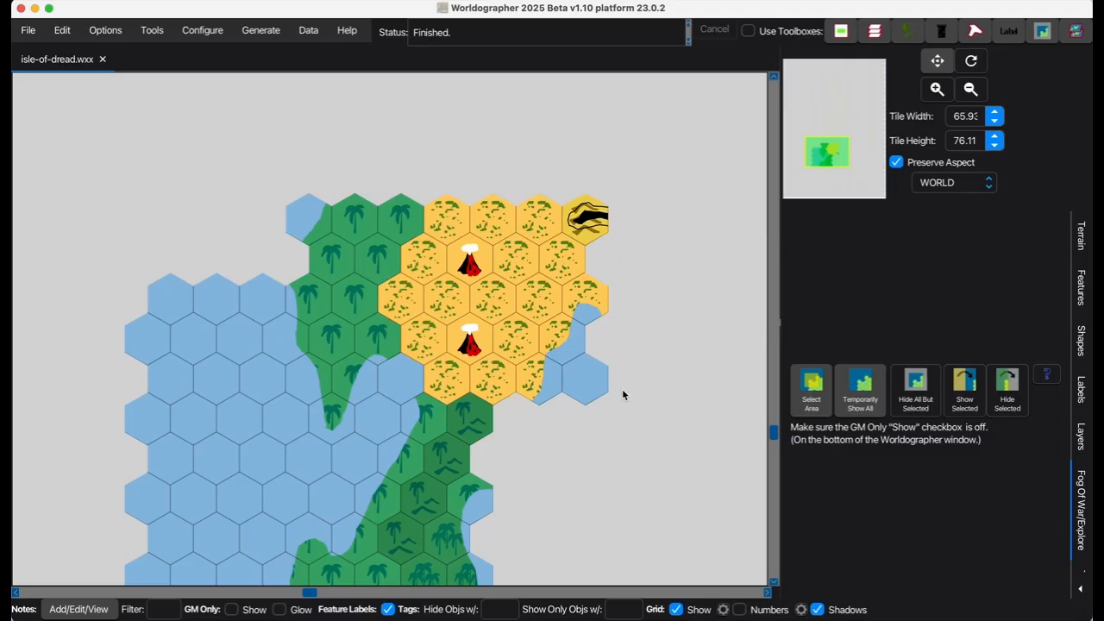
pyautogui.click(232, 610)
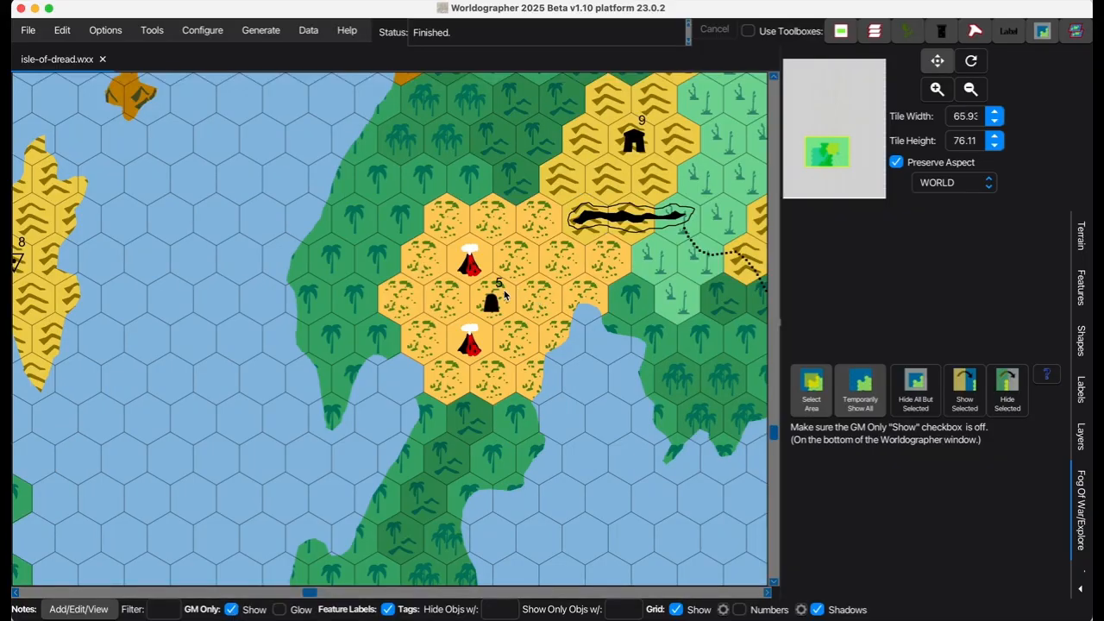
pyautogui.click(231, 610)
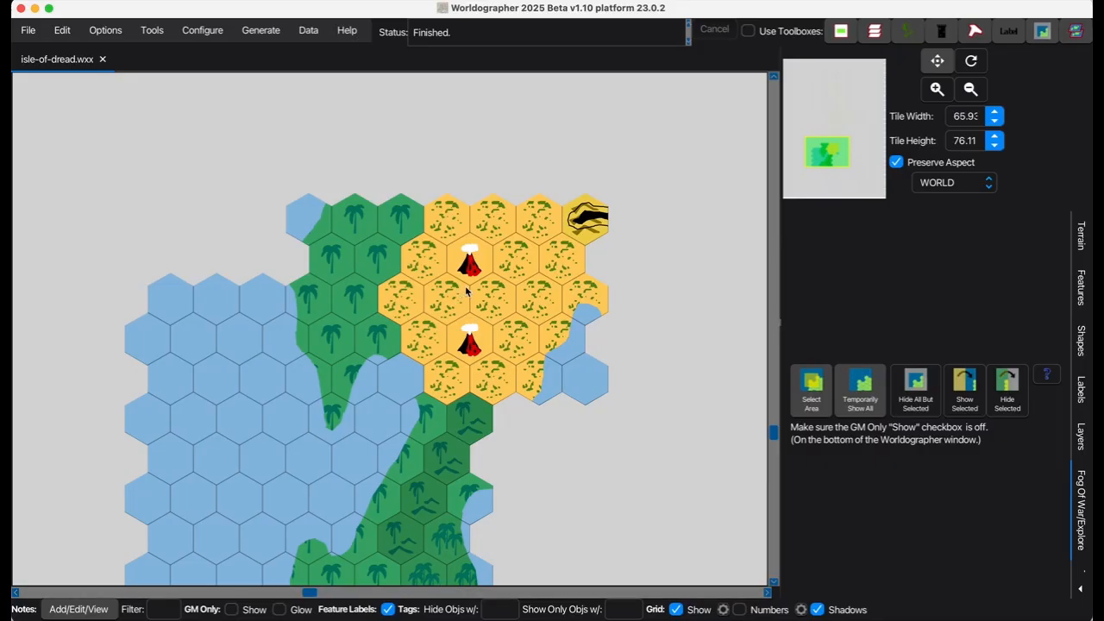
# Reveal the hexes around the western end of the black chasm northeast of the volcanoes, and show GM-only content again.
pyautogui.click(819, 395)
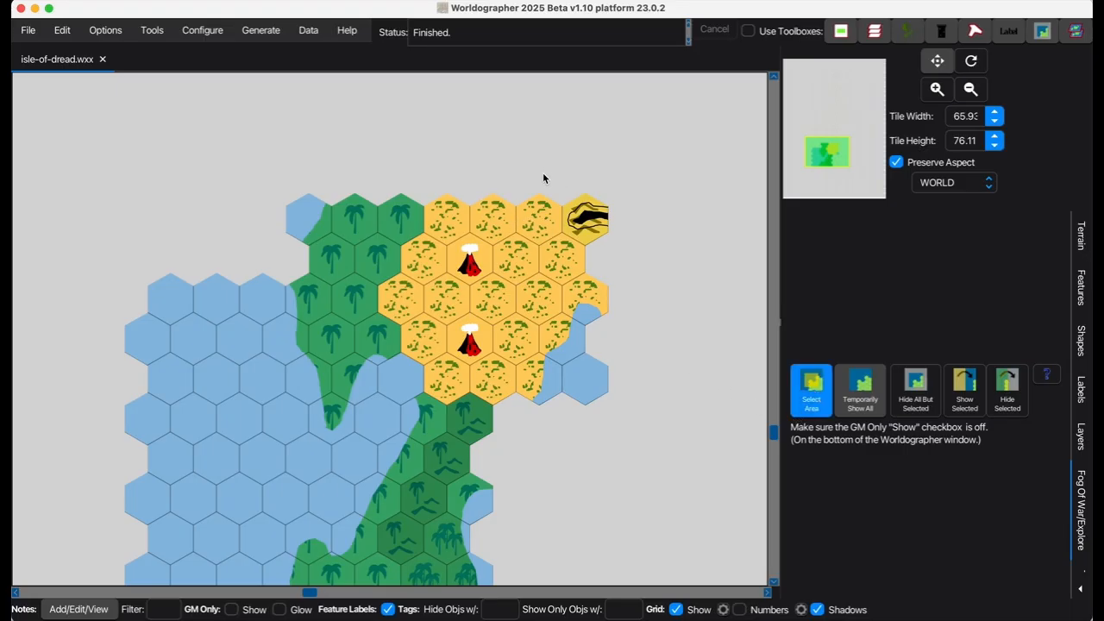
pyautogui.moveTo(542, 180); pyautogui.dragTo(618, 252)
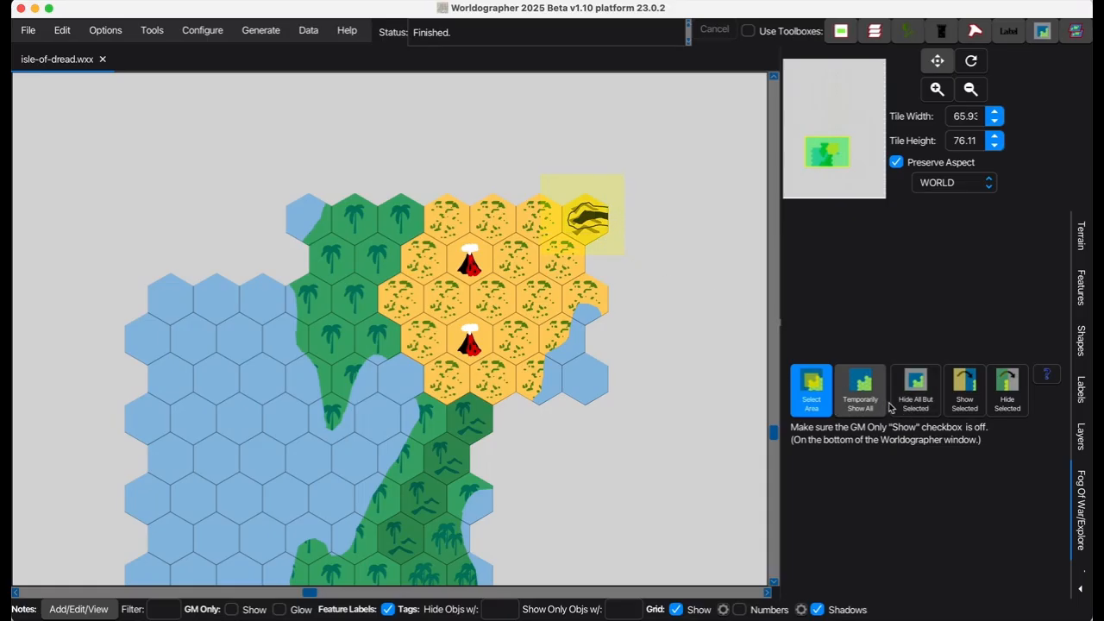
pyautogui.click(960, 390)
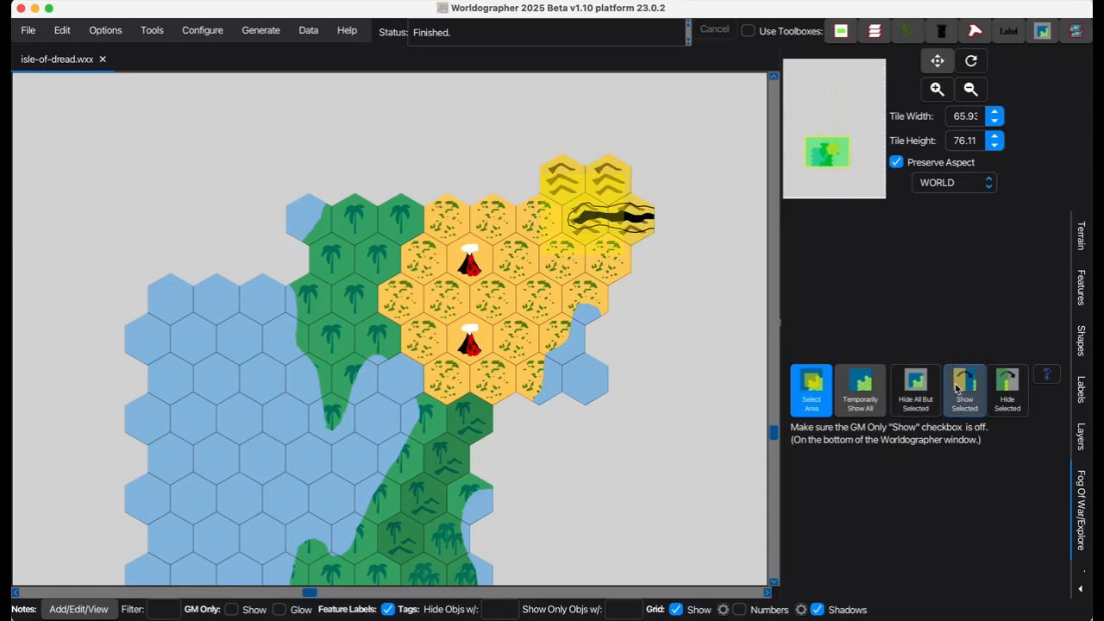
pyautogui.click(811, 391)
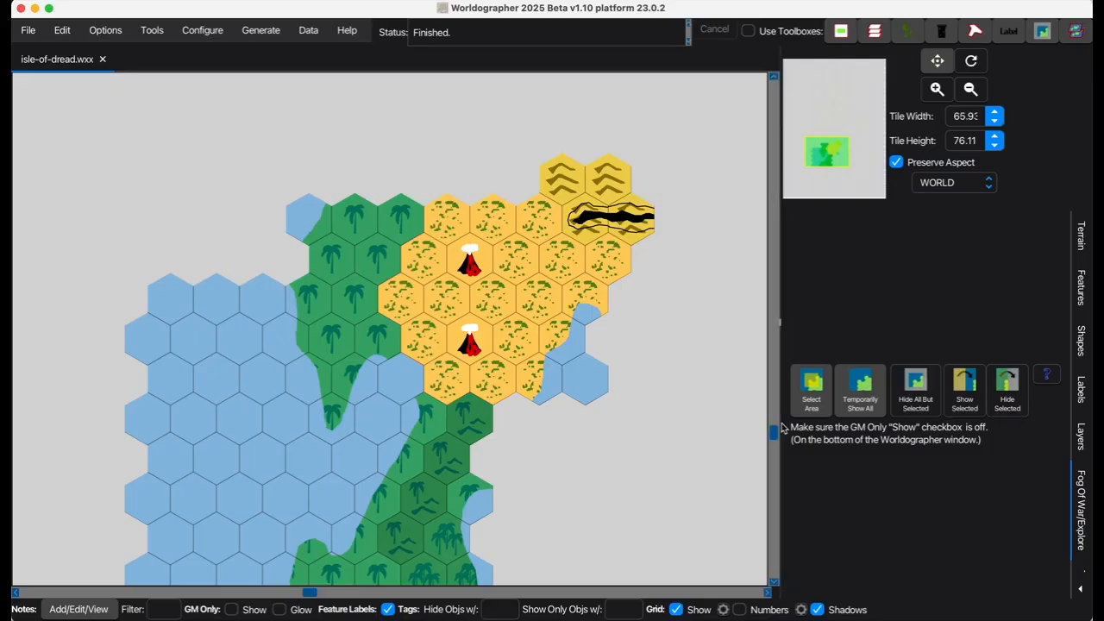
pyautogui.click(232, 609)
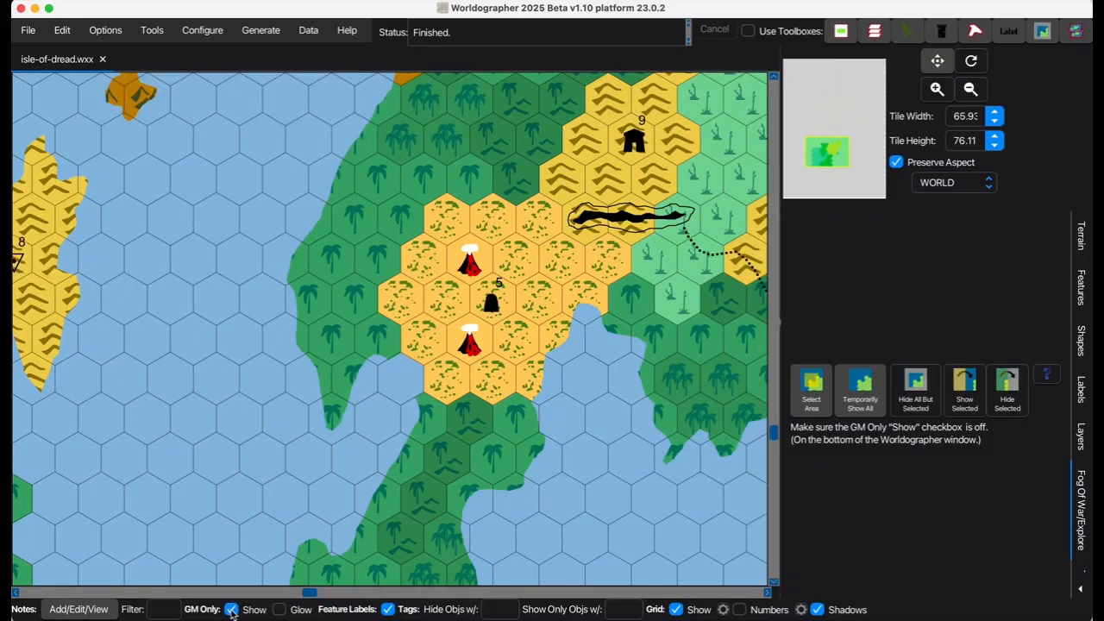